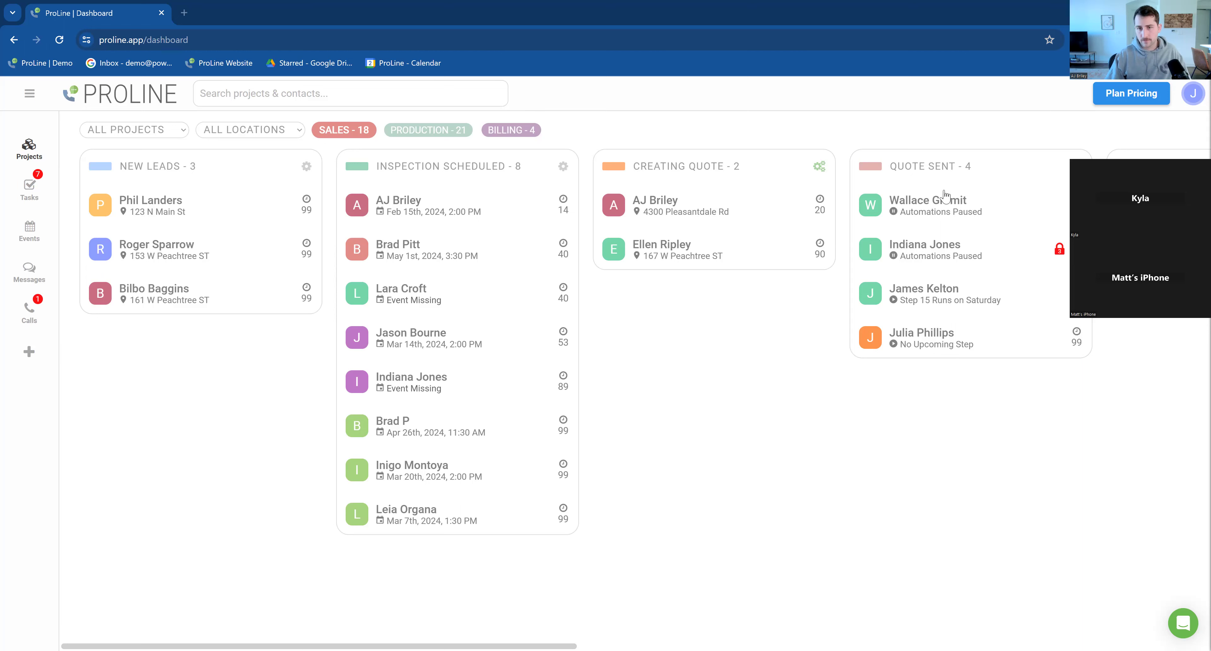
# Open the files of the first Inspection Scheduled project and upload the image multiple-hail-strikes-on-roof to it.
pyautogui.click(436, 263)
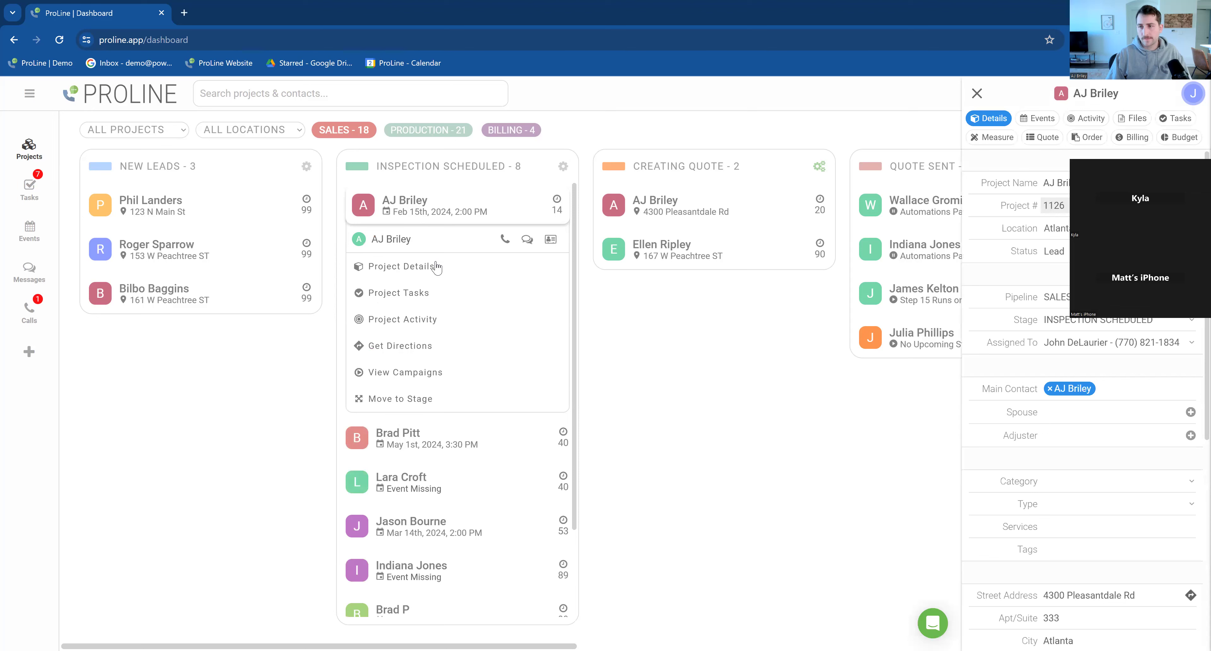
pyautogui.click(1134, 118)
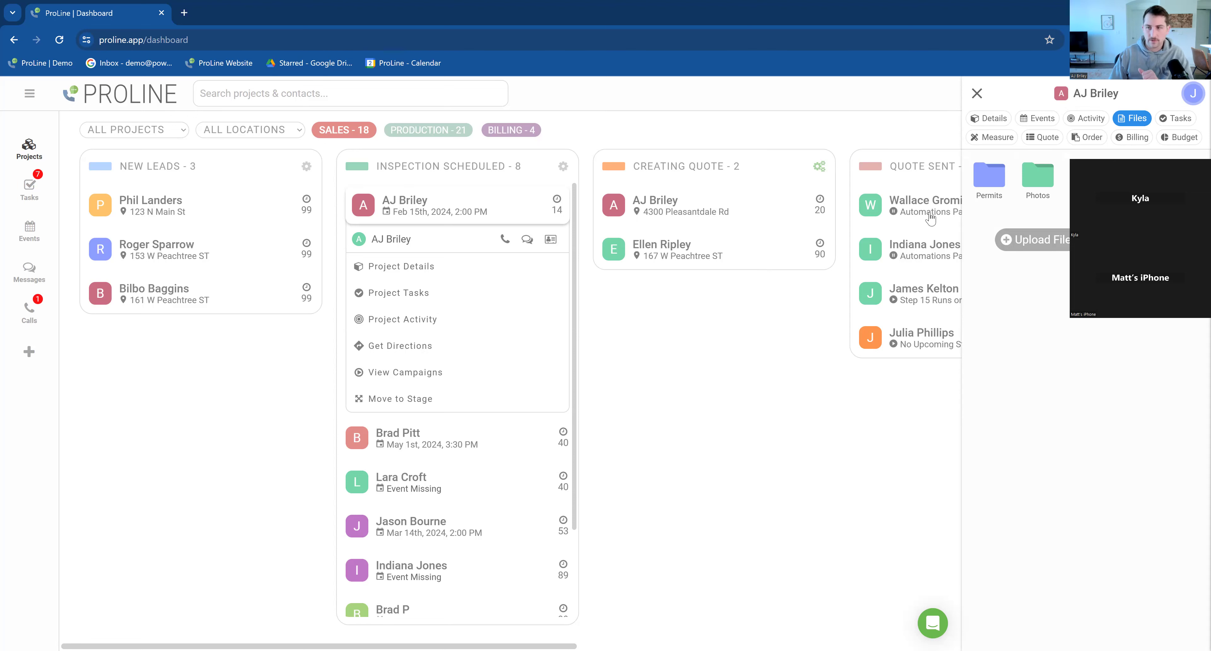
pyautogui.click(1039, 247)
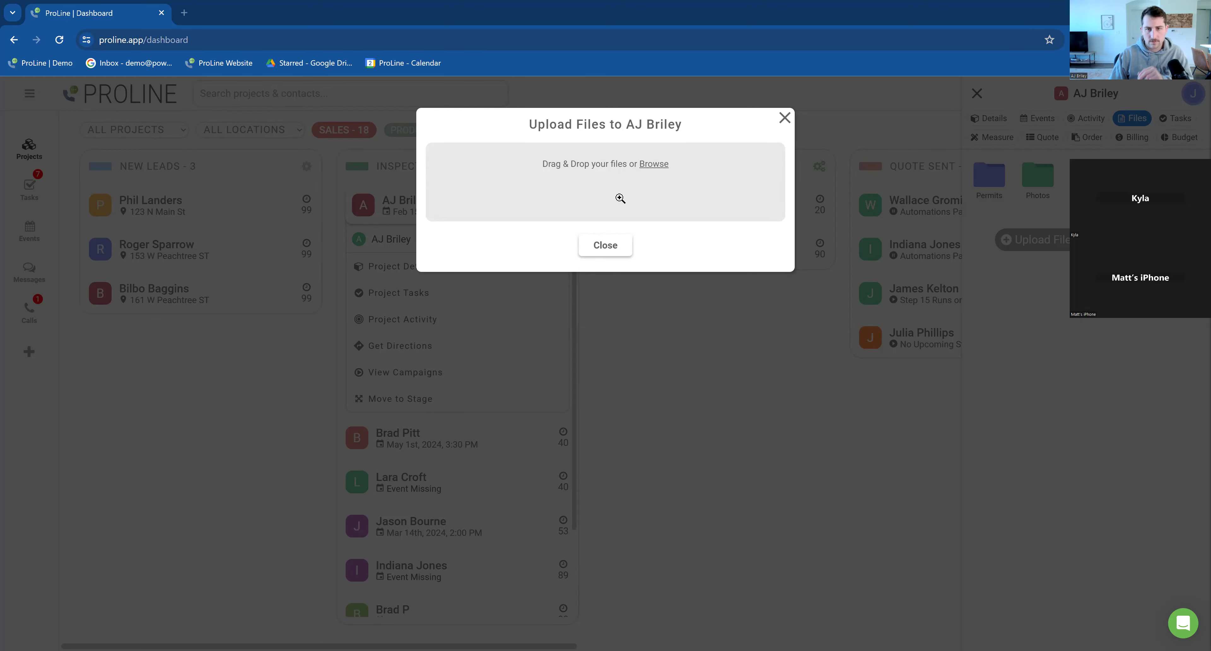
pyautogui.click(125, 6)
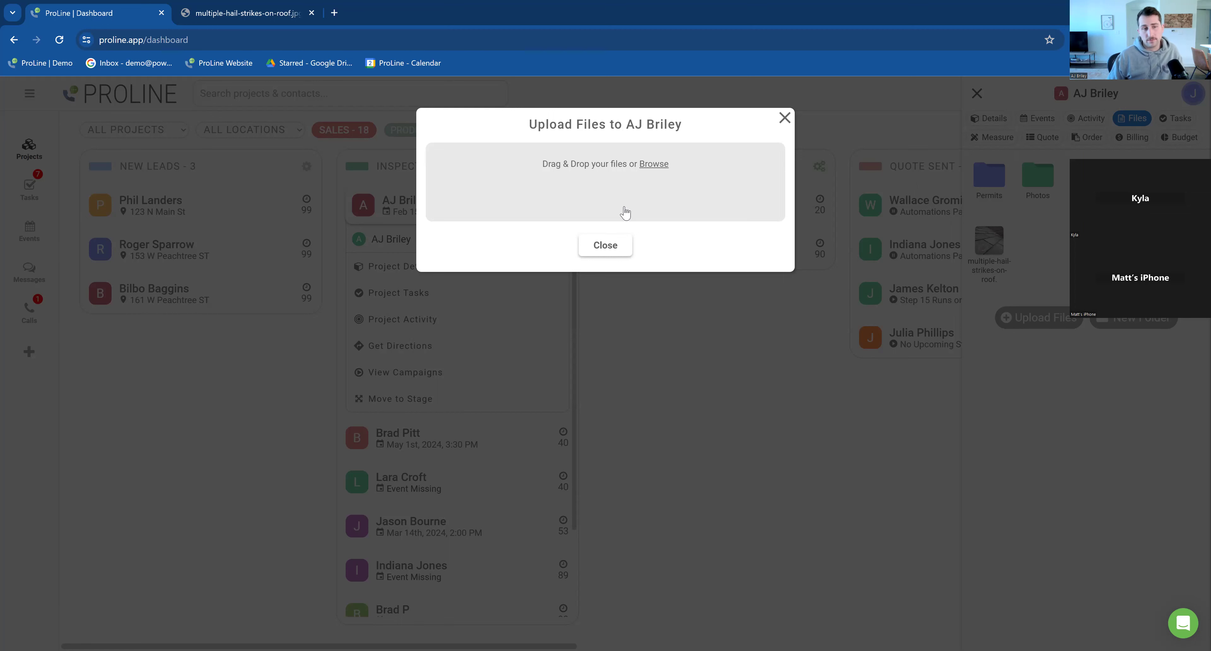
pyautogui.click(621, 194)
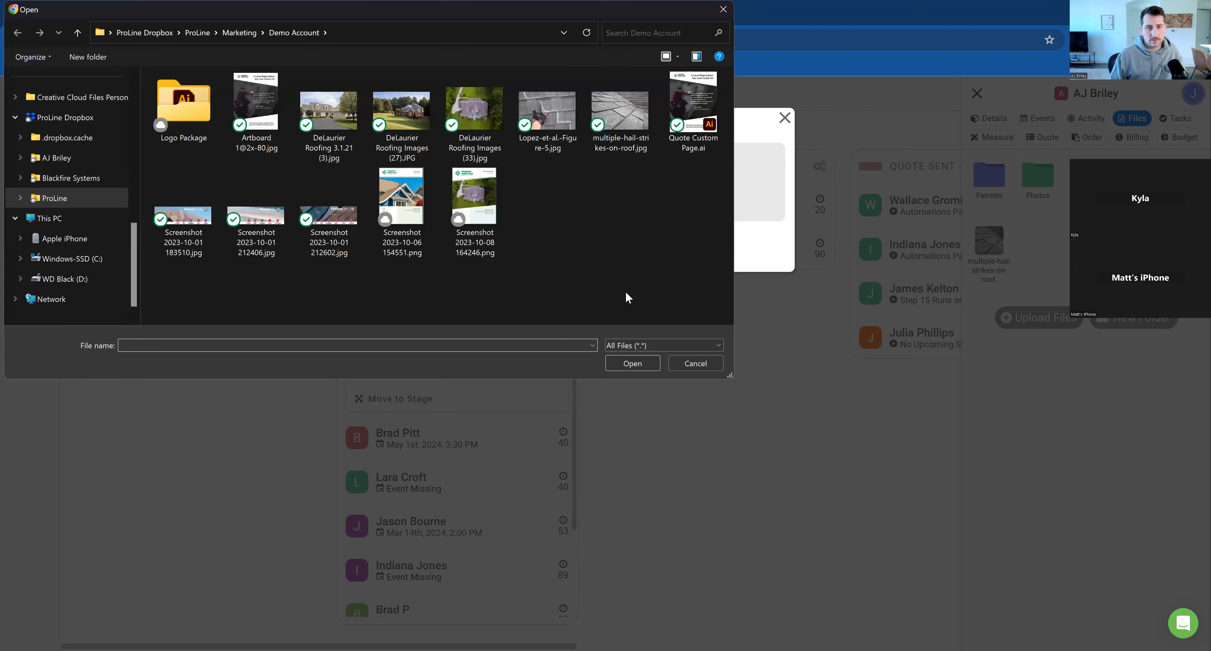
pyautogui.click(313, 126)
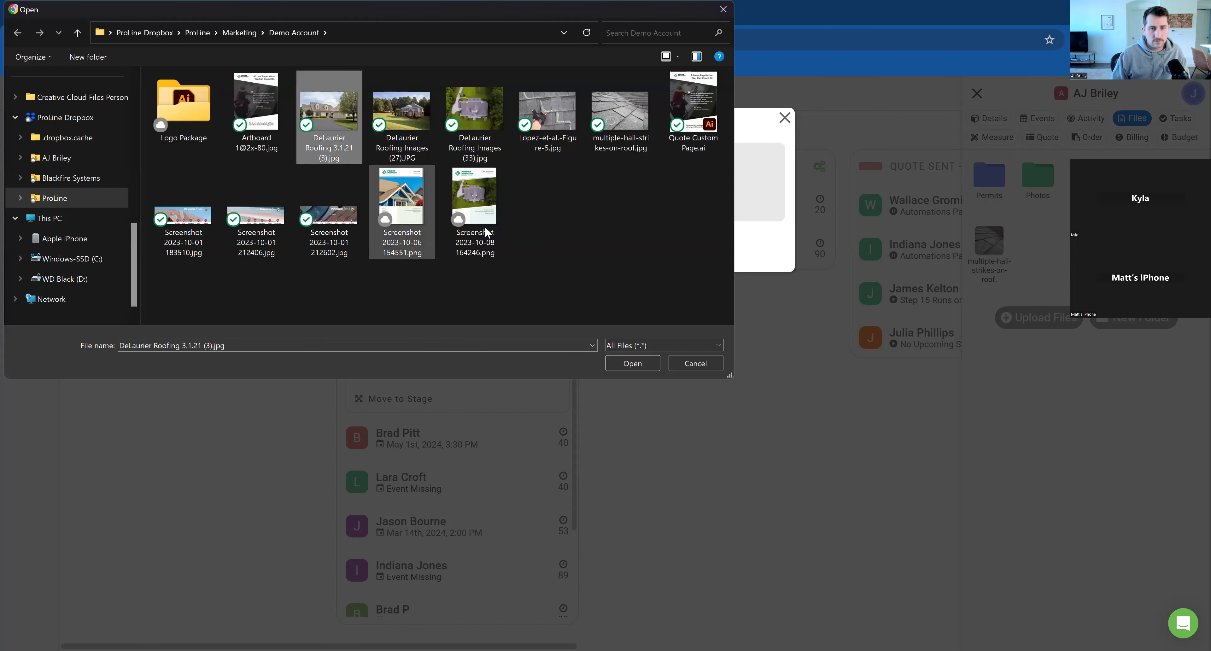
pyautogui.keyDown('shift'); pyautogui.click(476, 220); pyautogui.keyUp('shift')
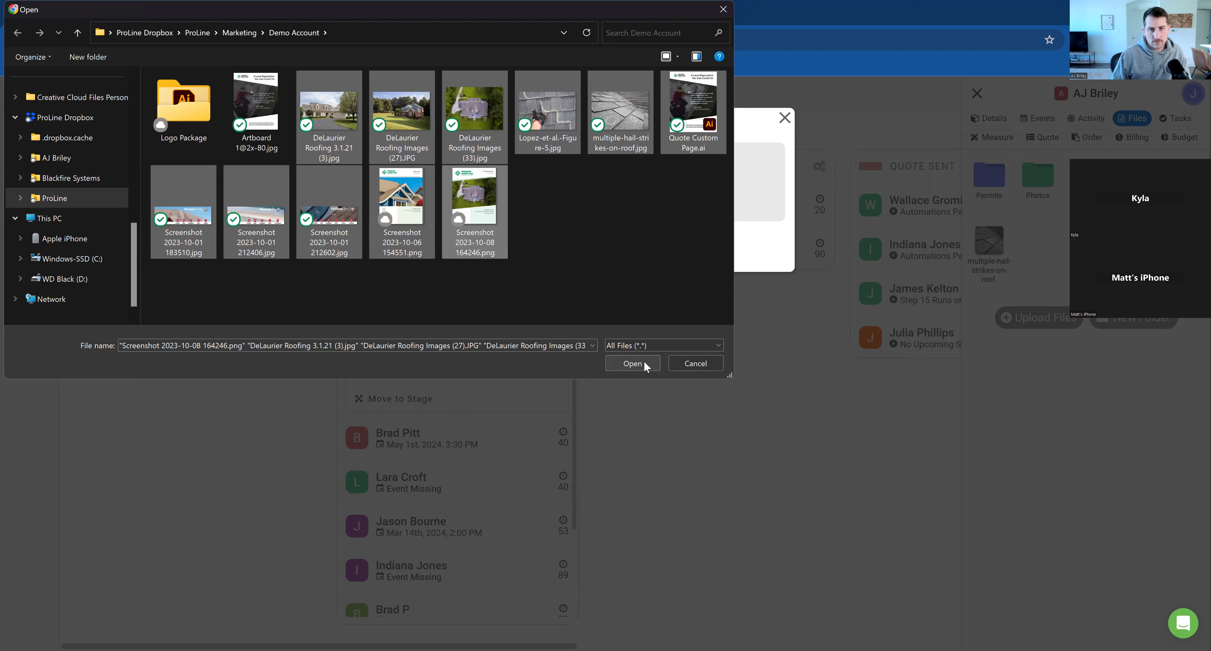
pyautogui.click(616, 237)
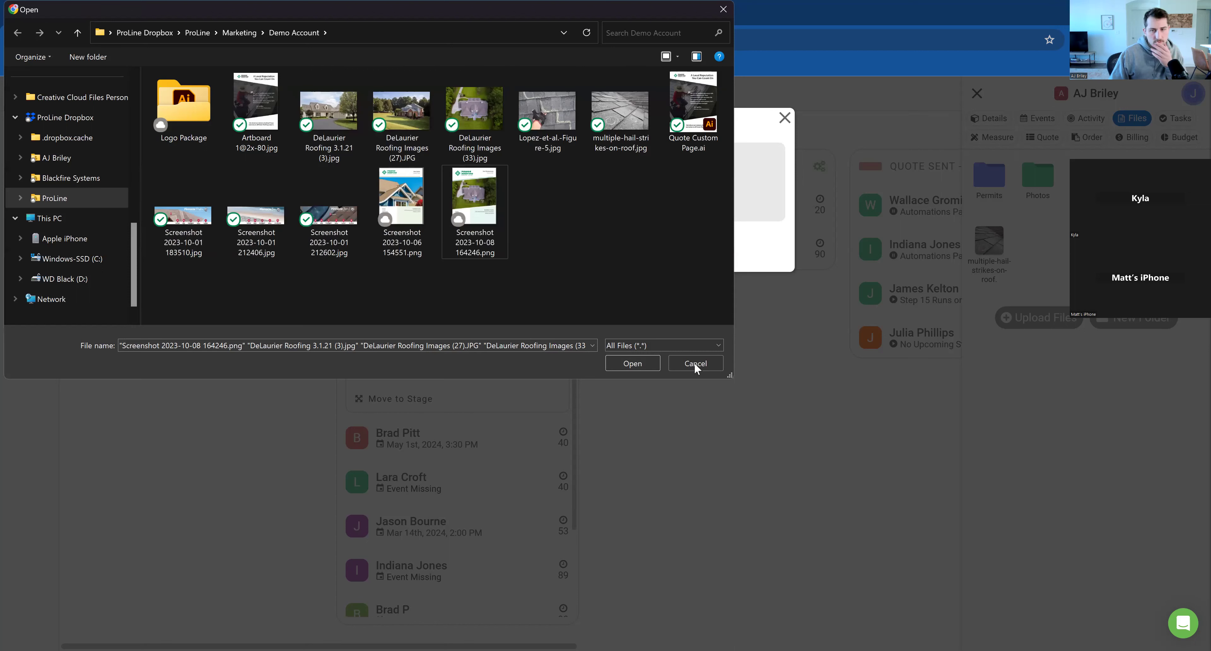
pyautogui.click(695, 364)
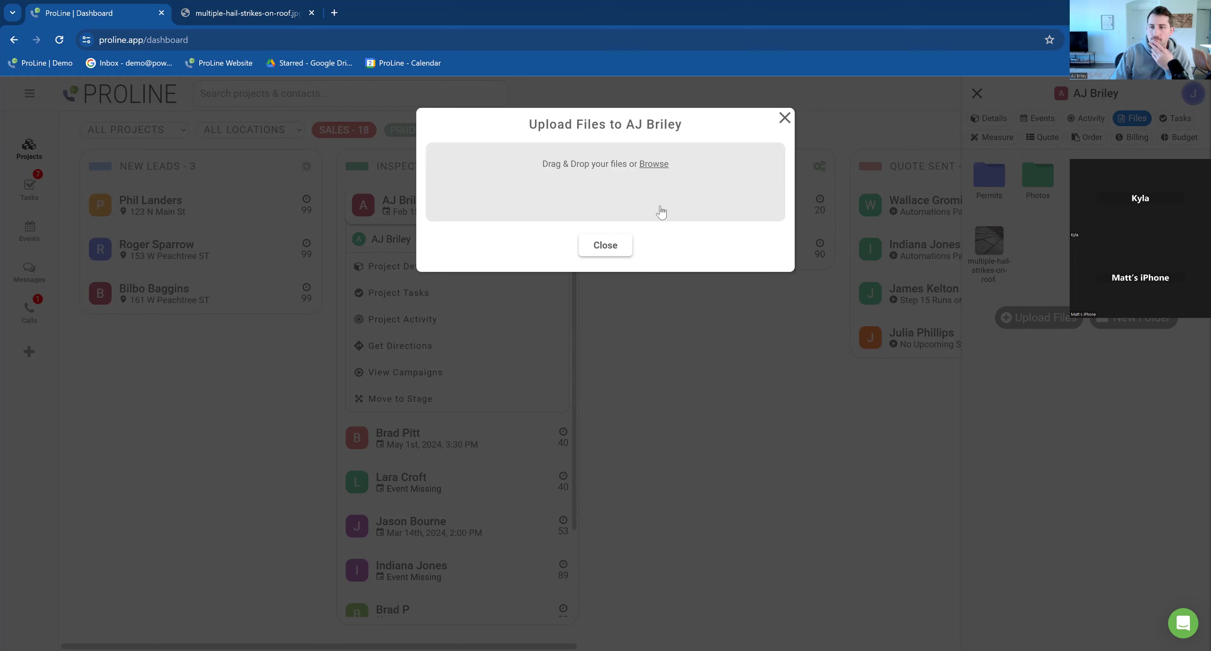
pyautogui.click(784, 118)
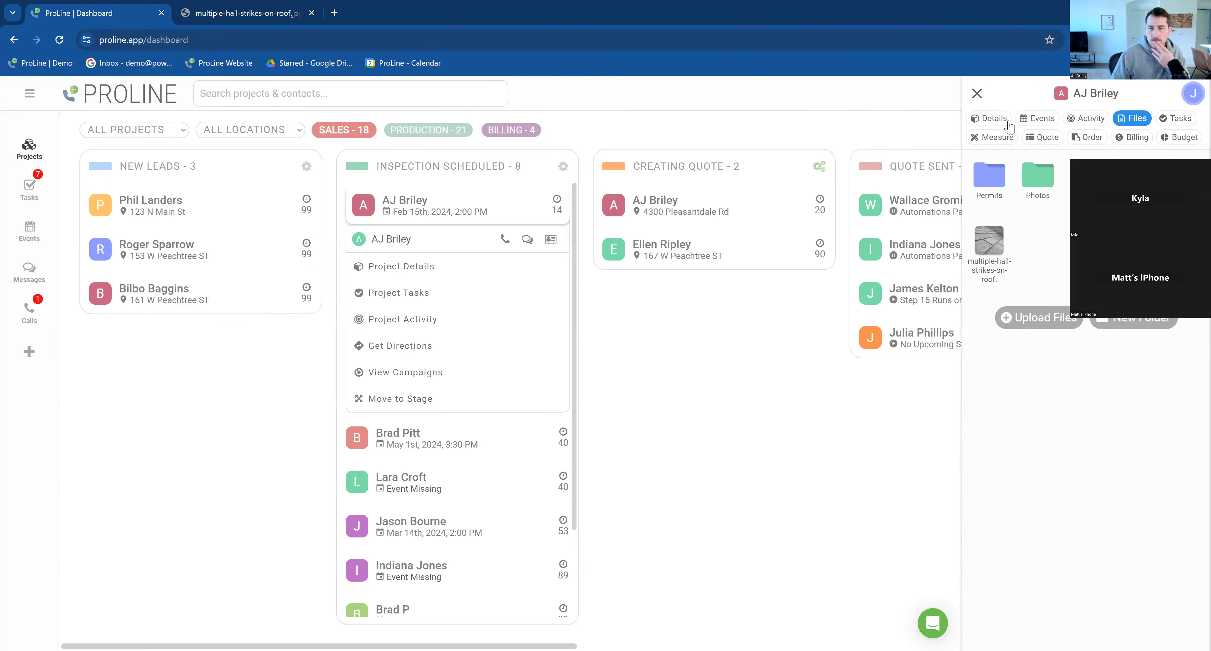
# Review the details, files, orders and quotes of projects in the Sales pipeline, and close the project view.
pyautogui.click(456, 276)
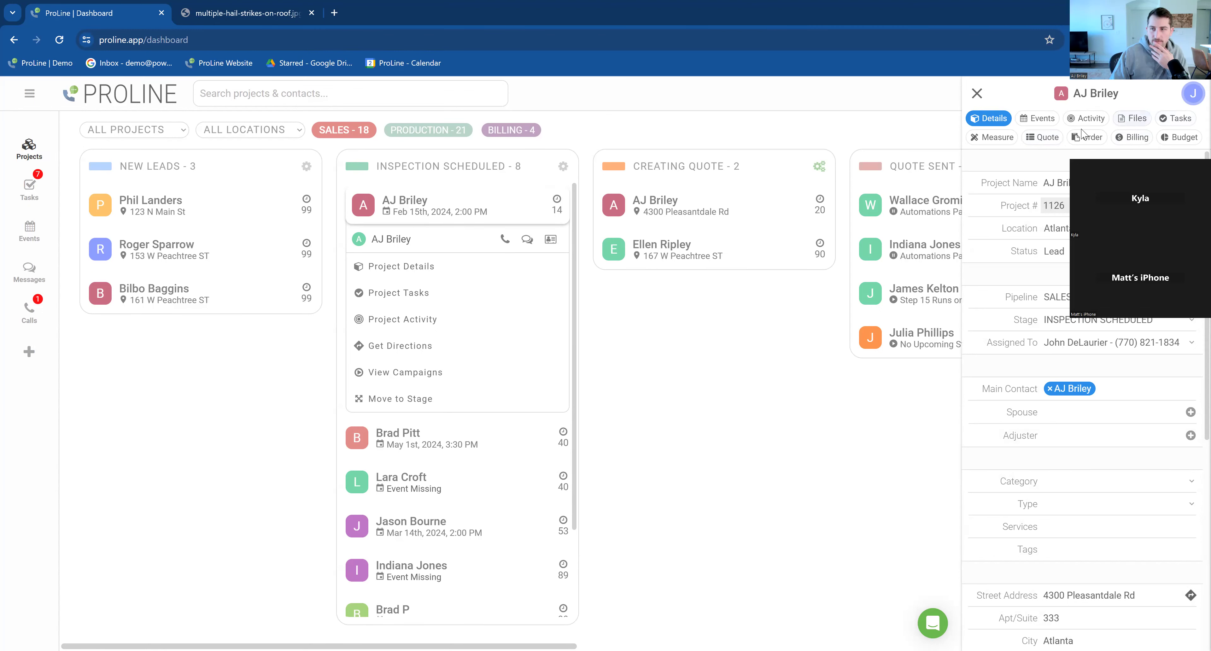
pyautogui.click(1133, 118)
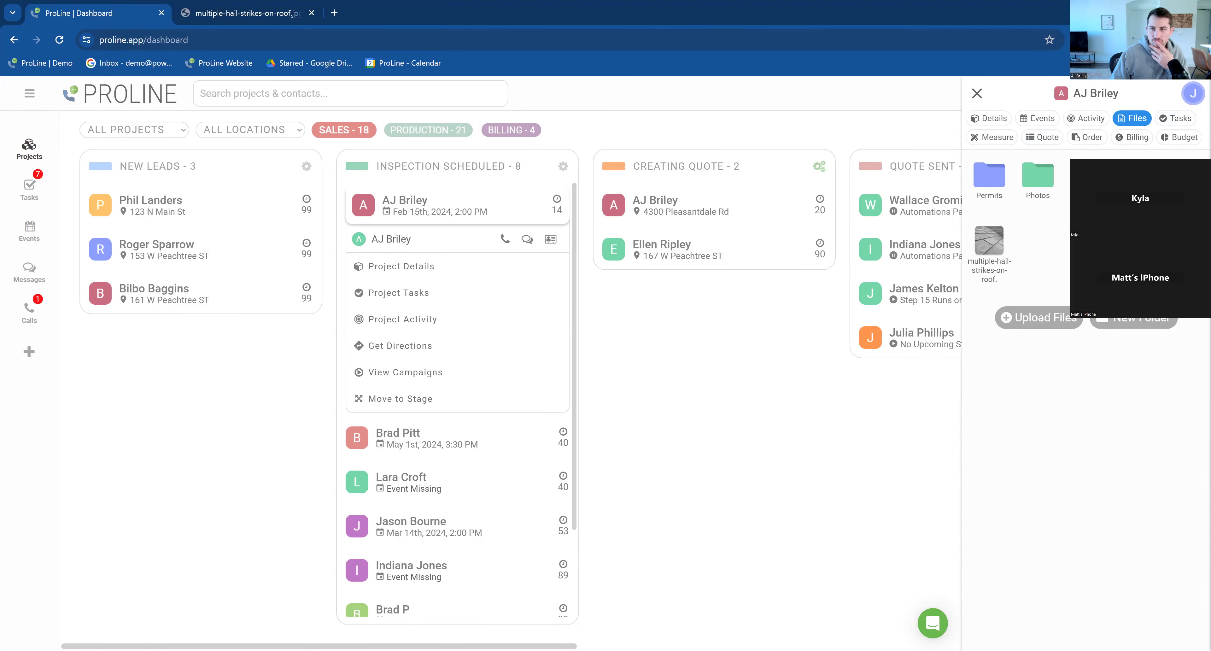
pyautogui.click(474, 265)
pyautogui.click(1095, 141)
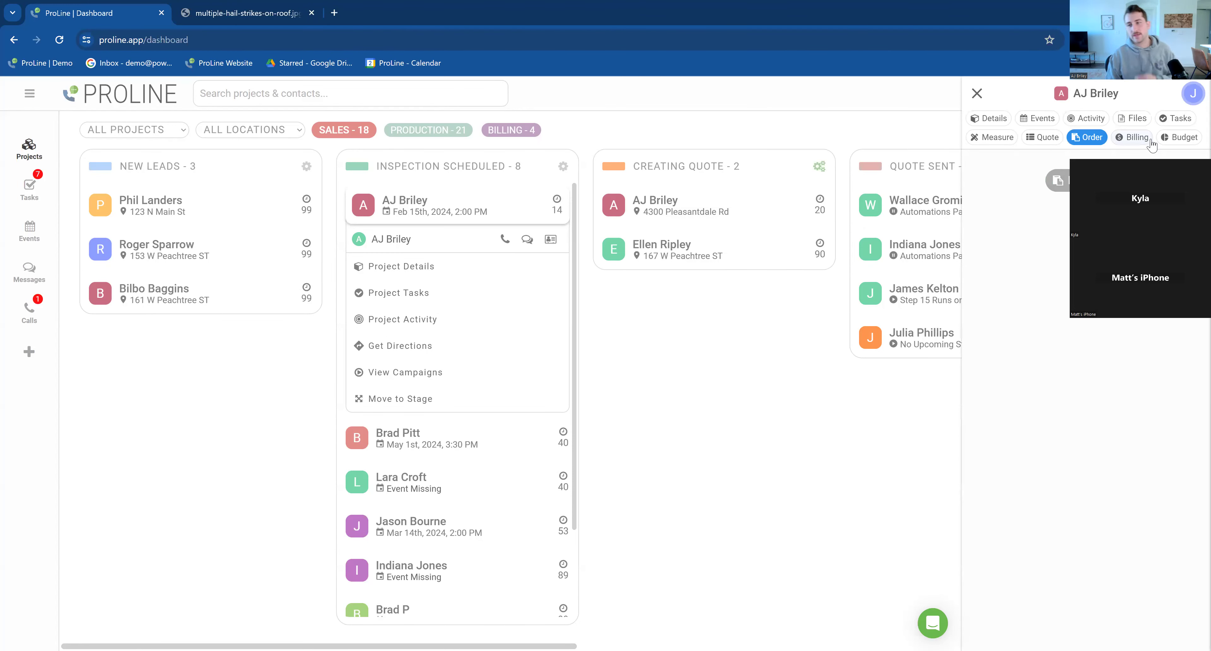
pyautogui.click(1042, 138)
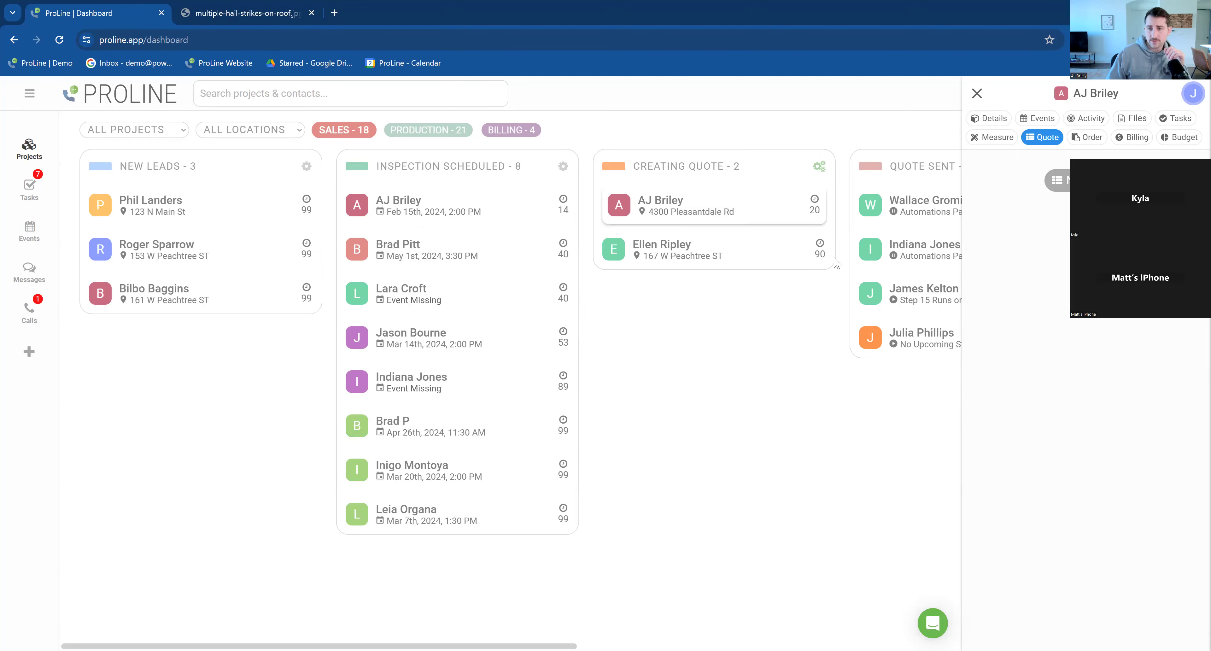
pyautogui.click(454, 300)
pyautogui.click(449, 357)
pyautogui.click(977, 93)
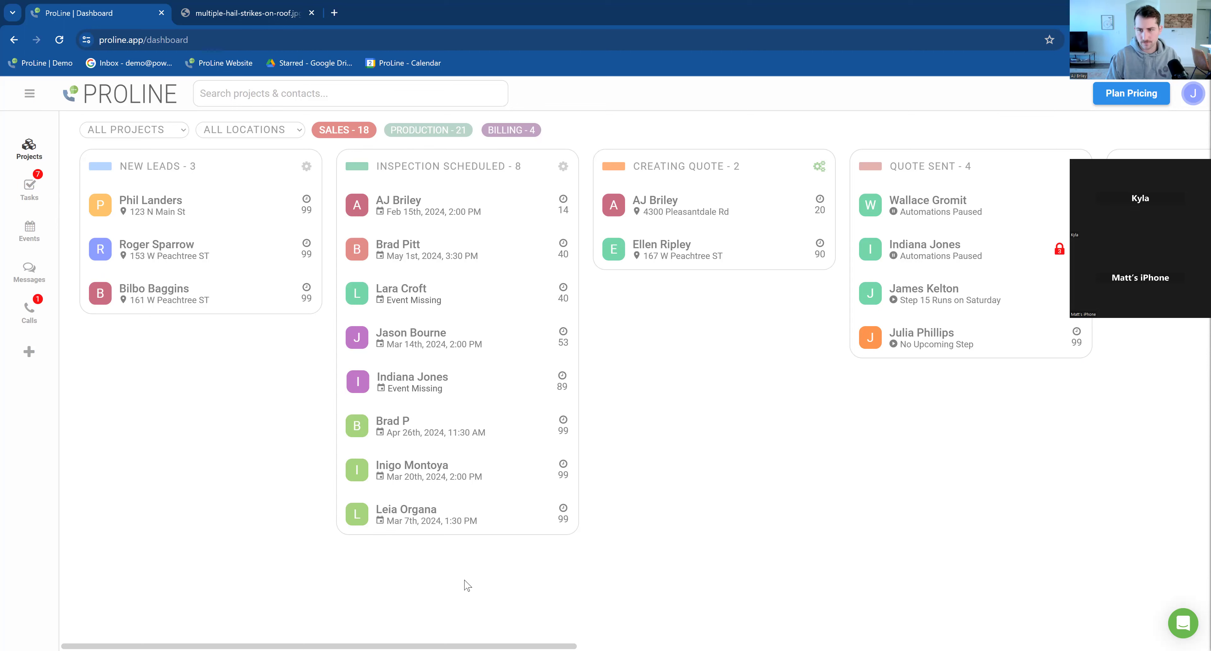
# Move the first Materials Ordered project of the Production pipeline to the New Leads stage of the Sales pipeline.
pyautogui.moveTo(371, 646); pyautogui.dragTo(790, 617)
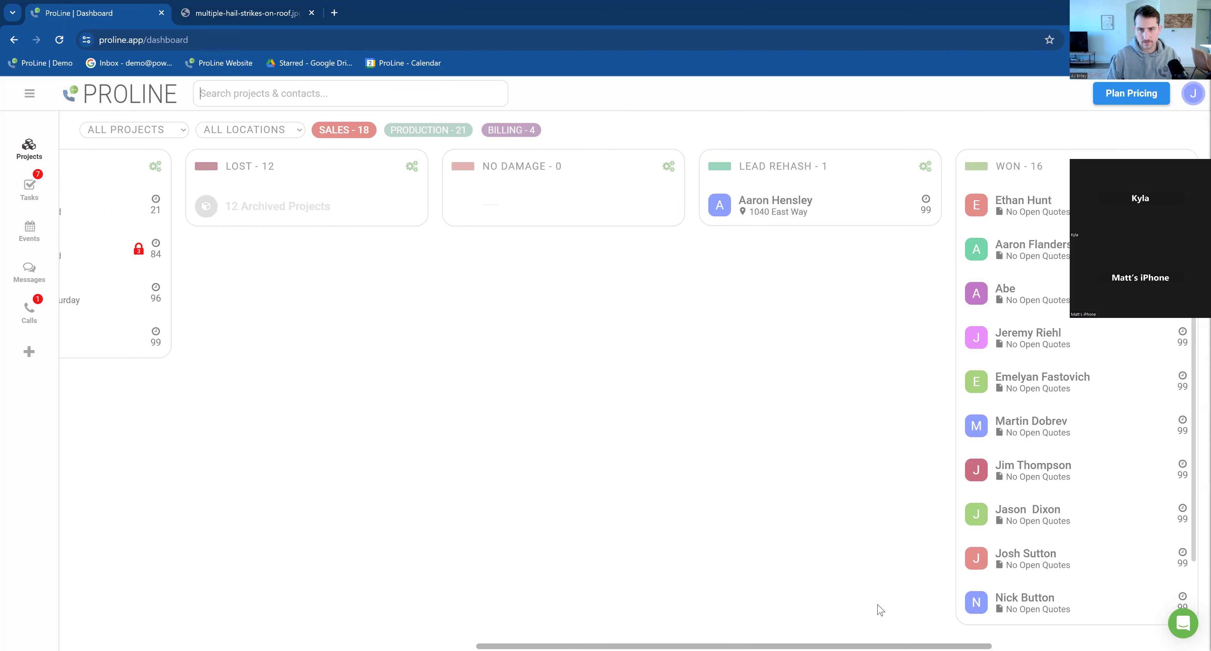
pyautogui.click(432, 132)
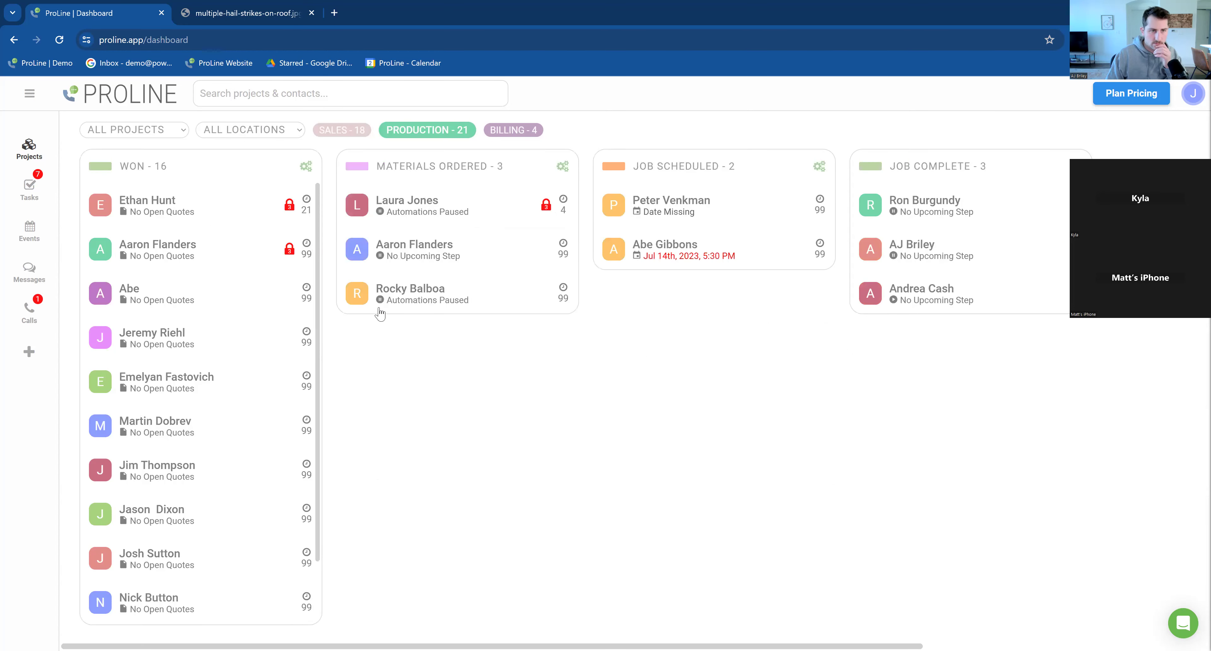
pyautogui.click(451, 205)
pyautogui.click(377, 422)
pyautogui.click(398, 267)
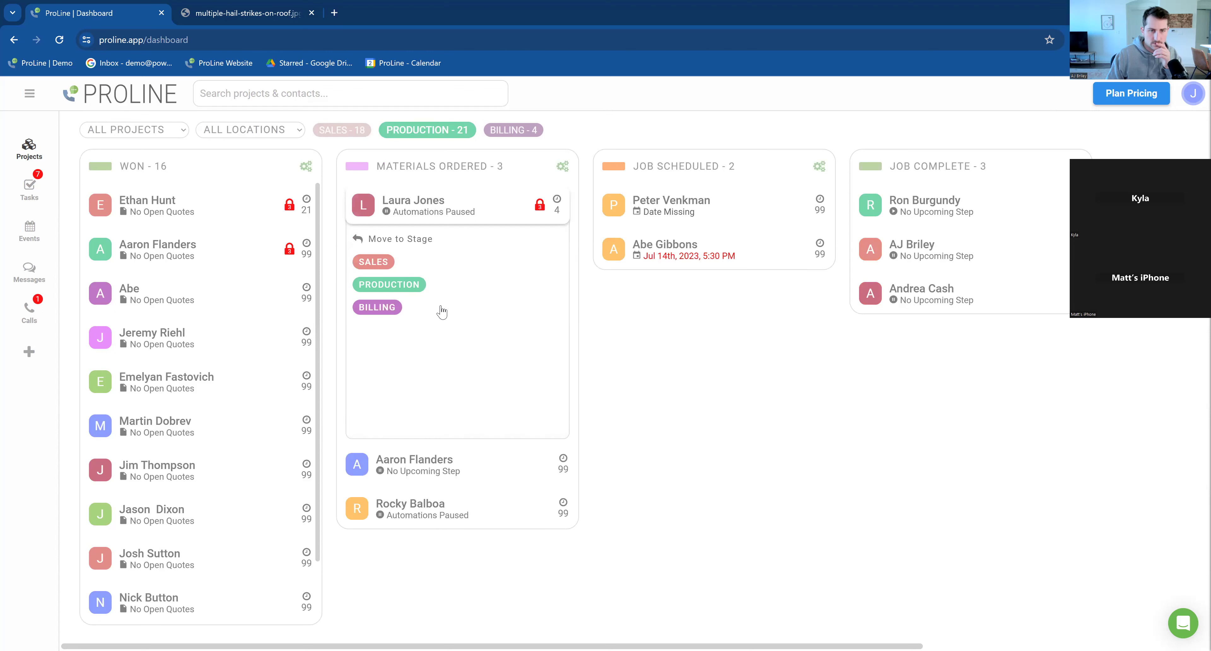
# Show the Sales pipeline, open the first New Leads project and view its quotes.
pyautogui.click(343, 133)
pyautogui.click(188, 206)
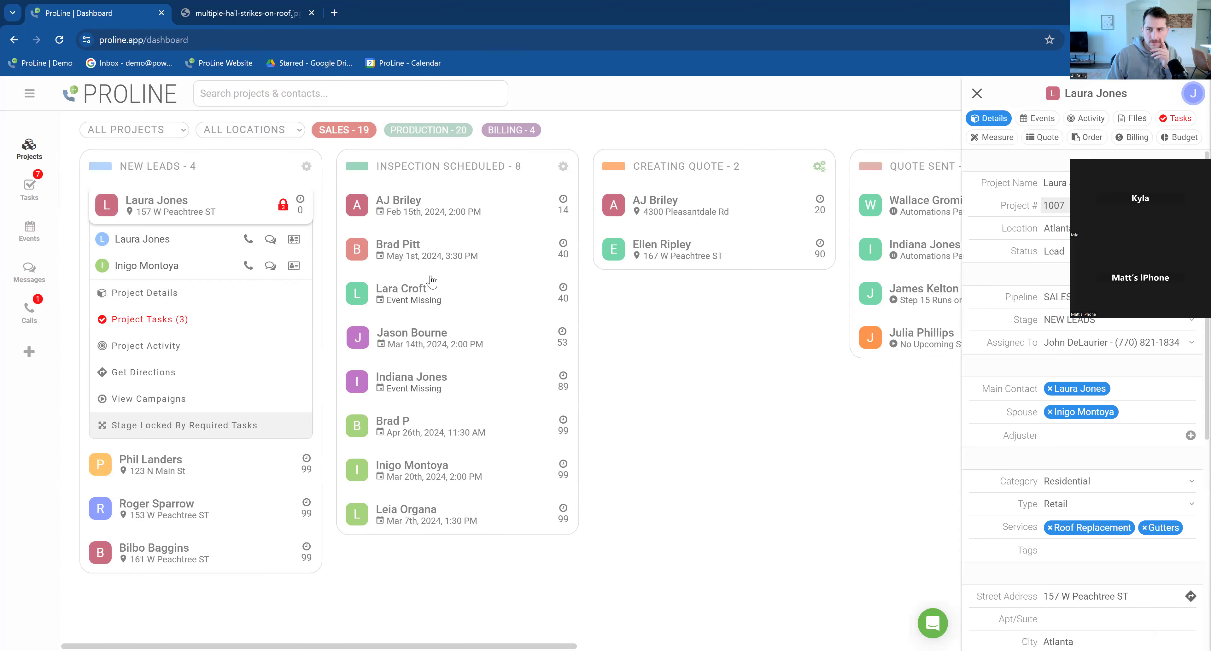
pyautogui.click(1049, 138)
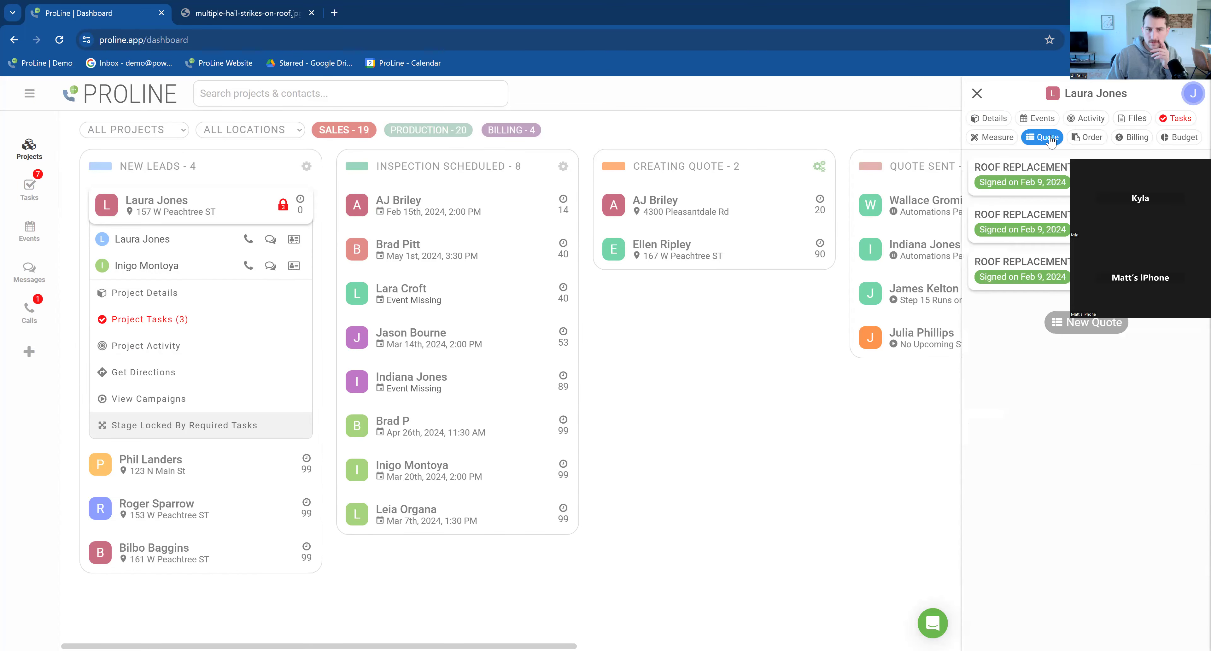
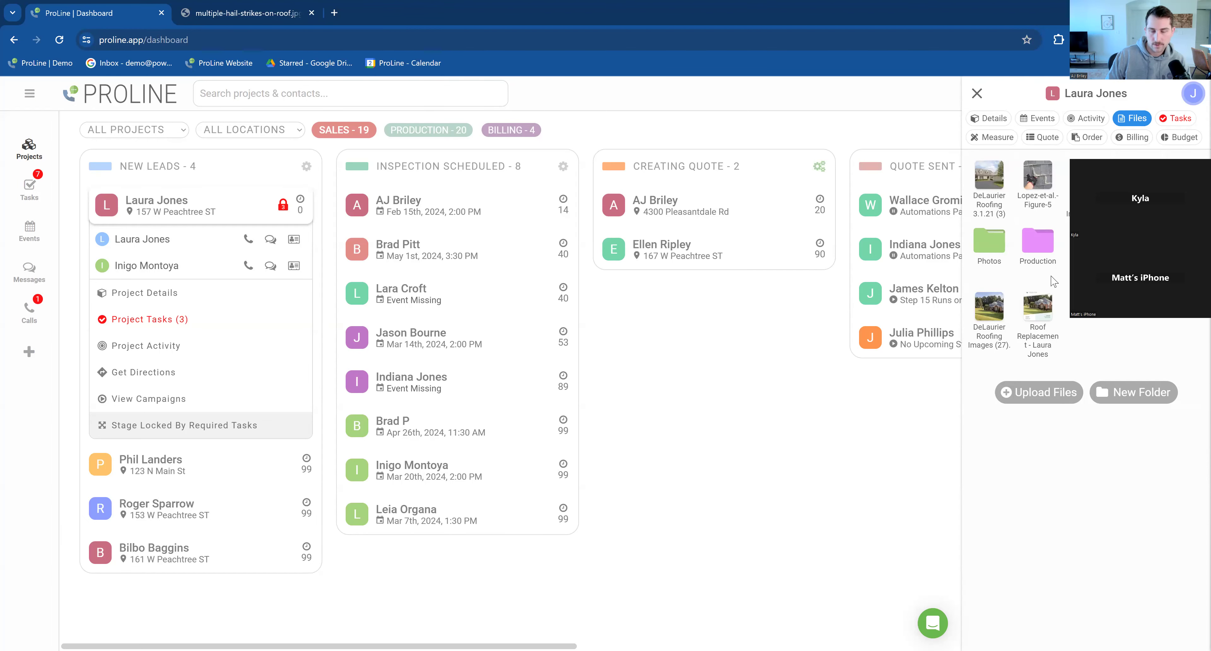
# Open the file upload for the first New Leads project, inspect its drop area and check the latest console messages in the developer tools.
pyautogui.click(1048, 399)
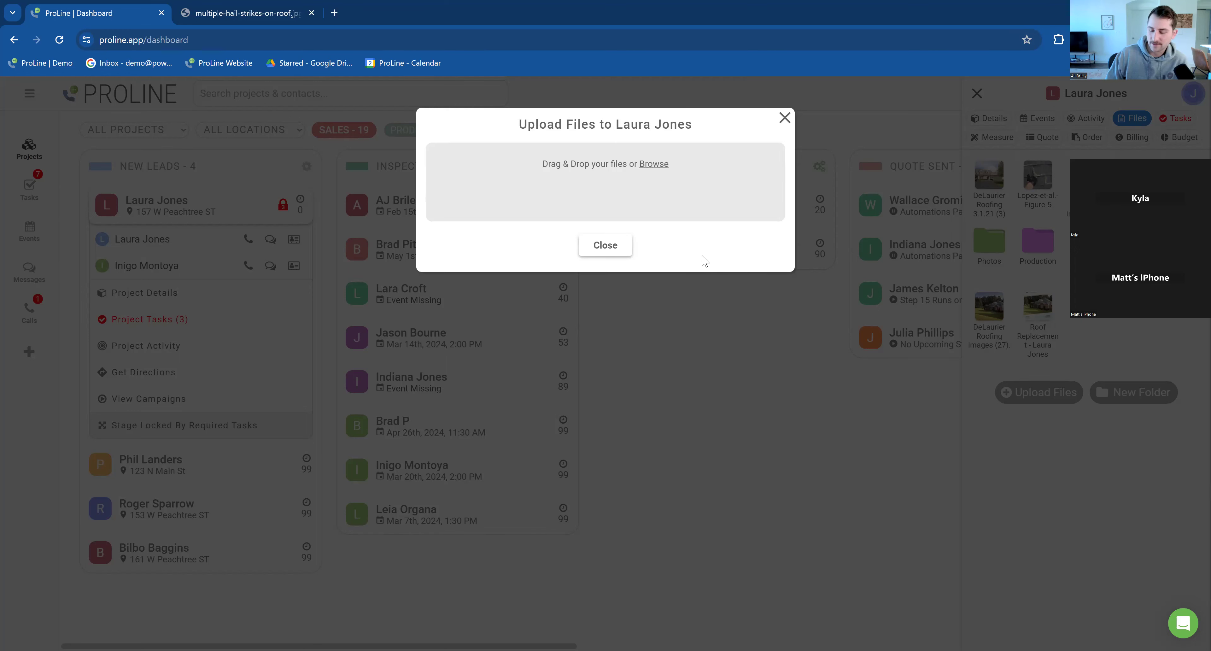
pyautogui.rightClick(705, 258)
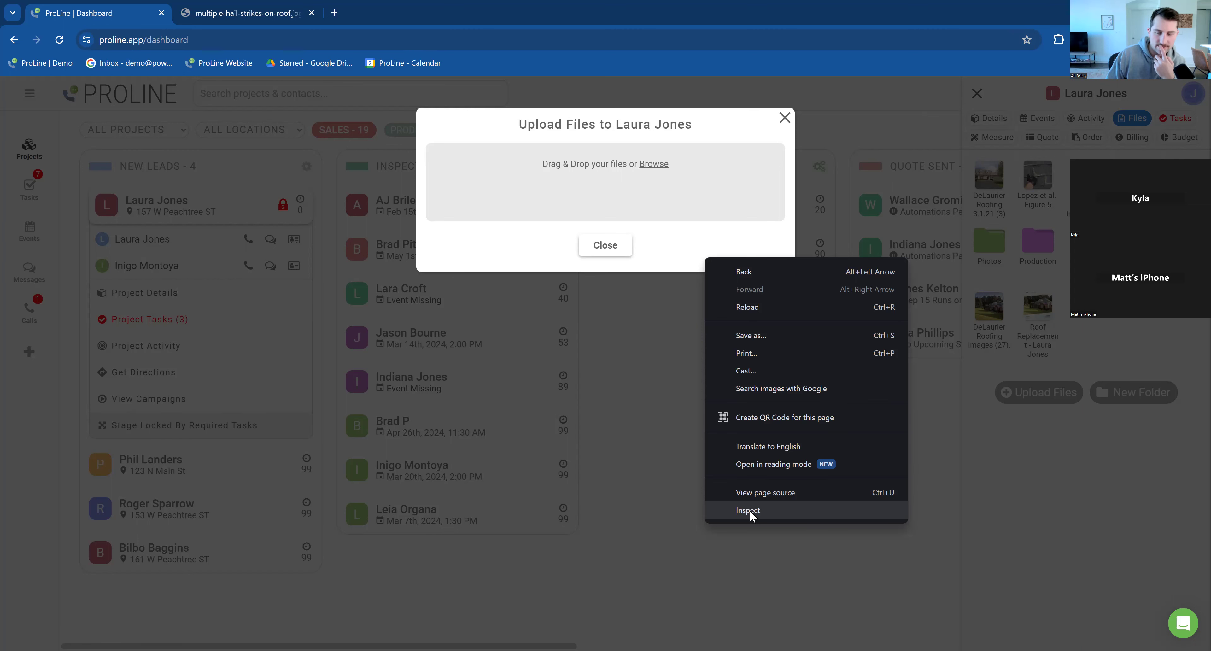
pyautogui.click(692, 244)
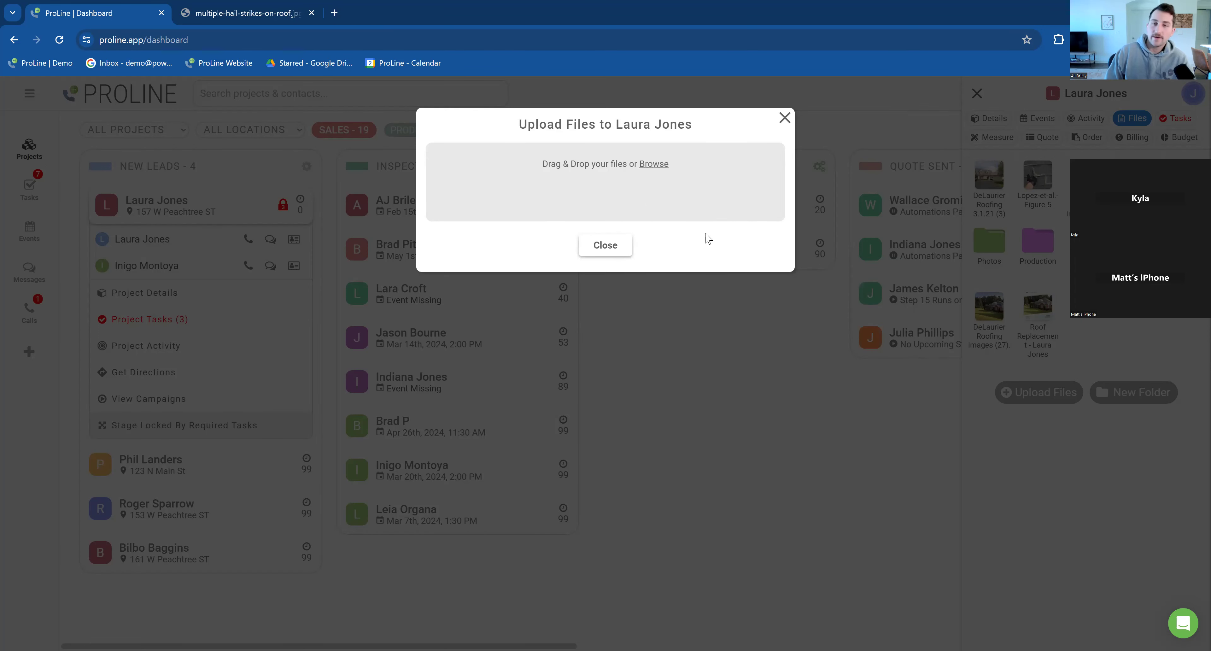
pyautogui.rightClick(697, 198)
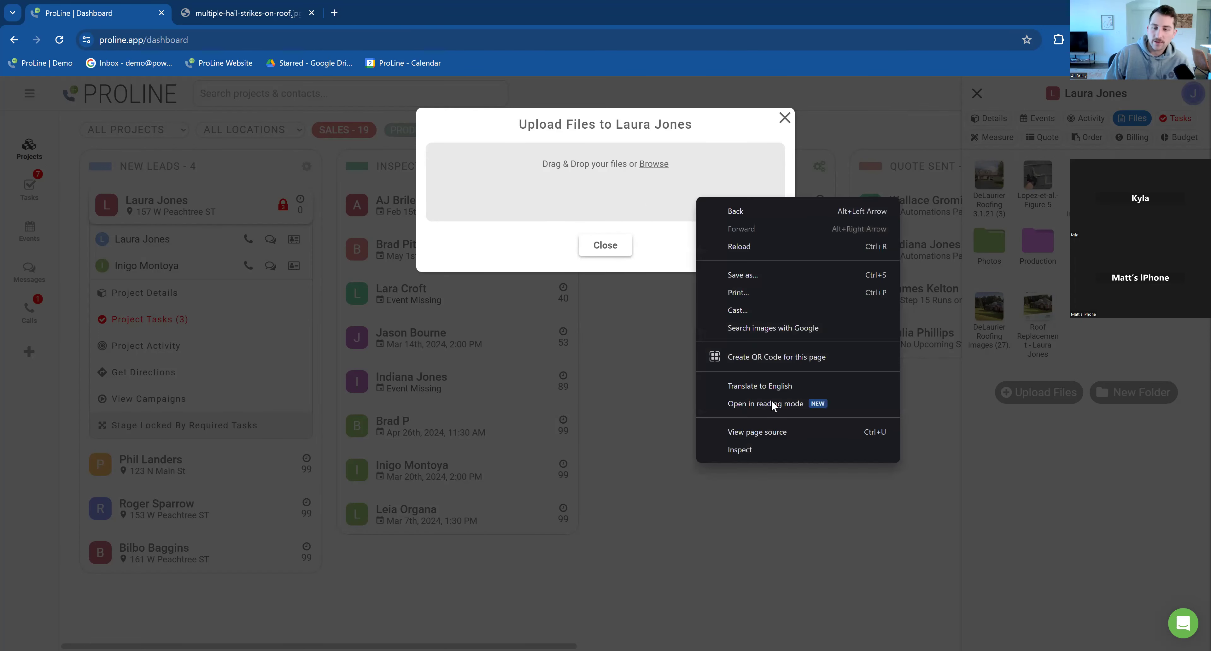
pyautogui.click(754, 454)
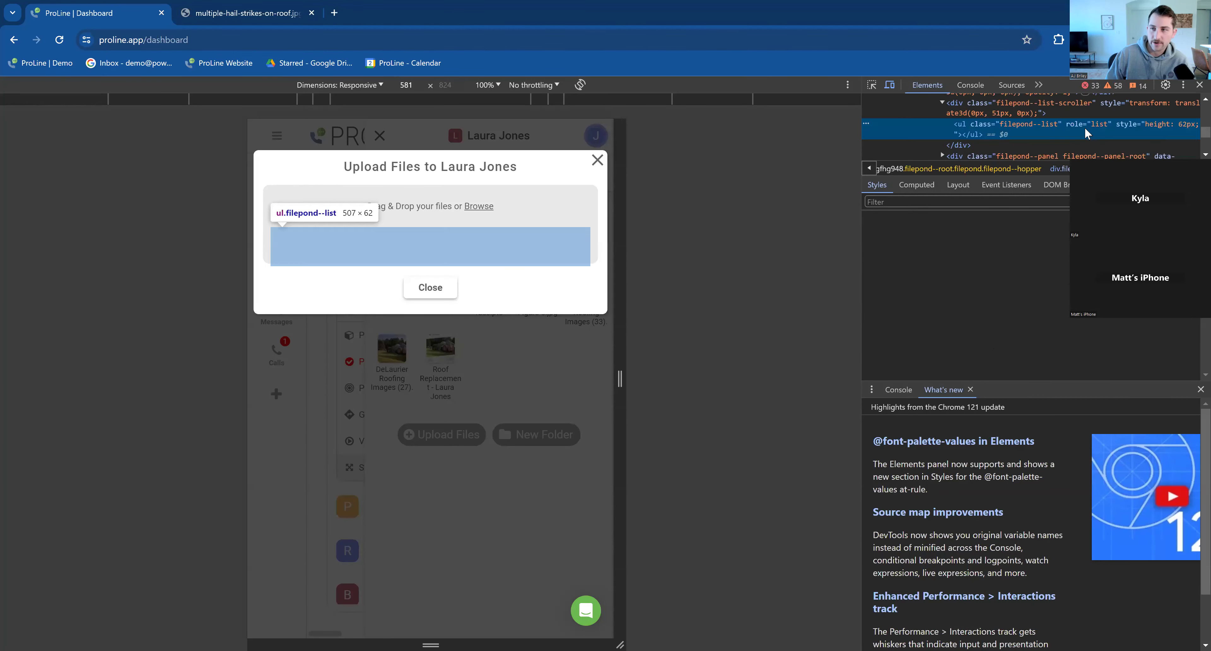
pyautogui.click(1083, 85)
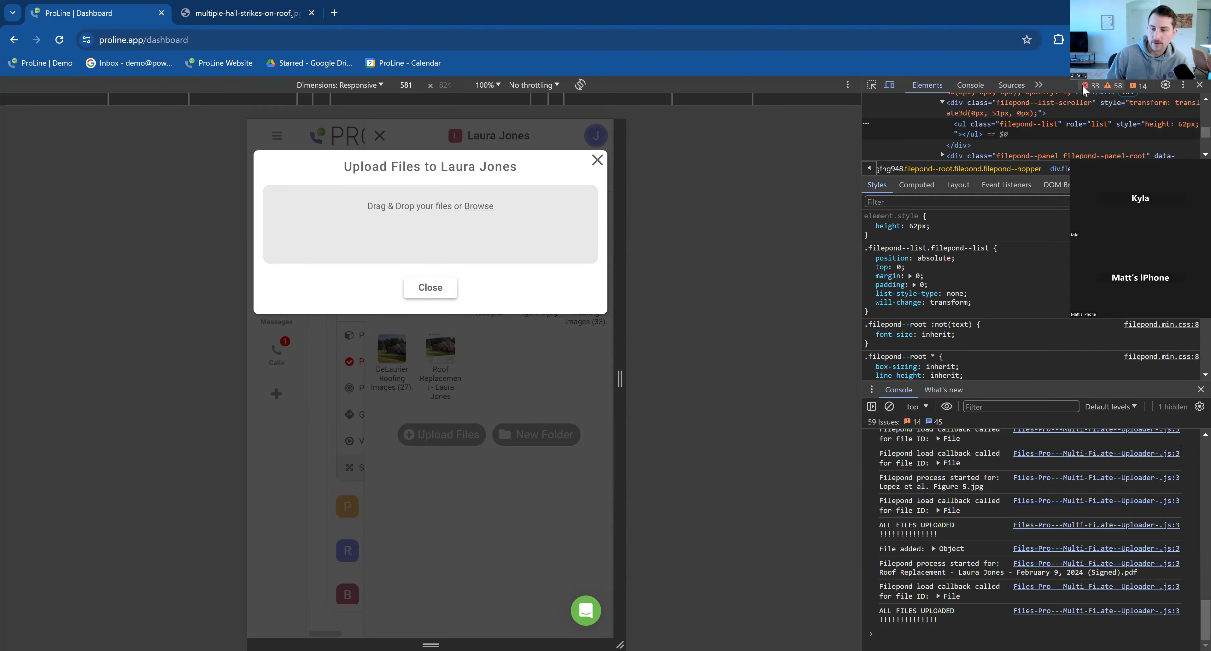
pyautogui.scroll(1, 947, 495)
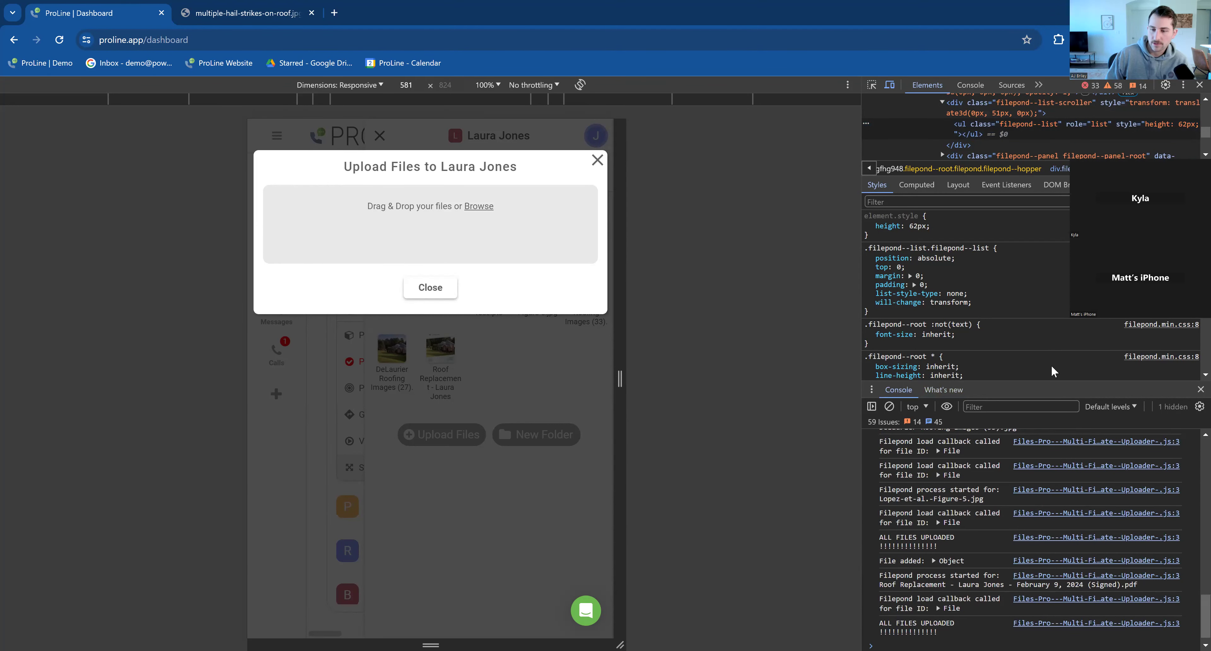
pyautogui.click(1200, 85)
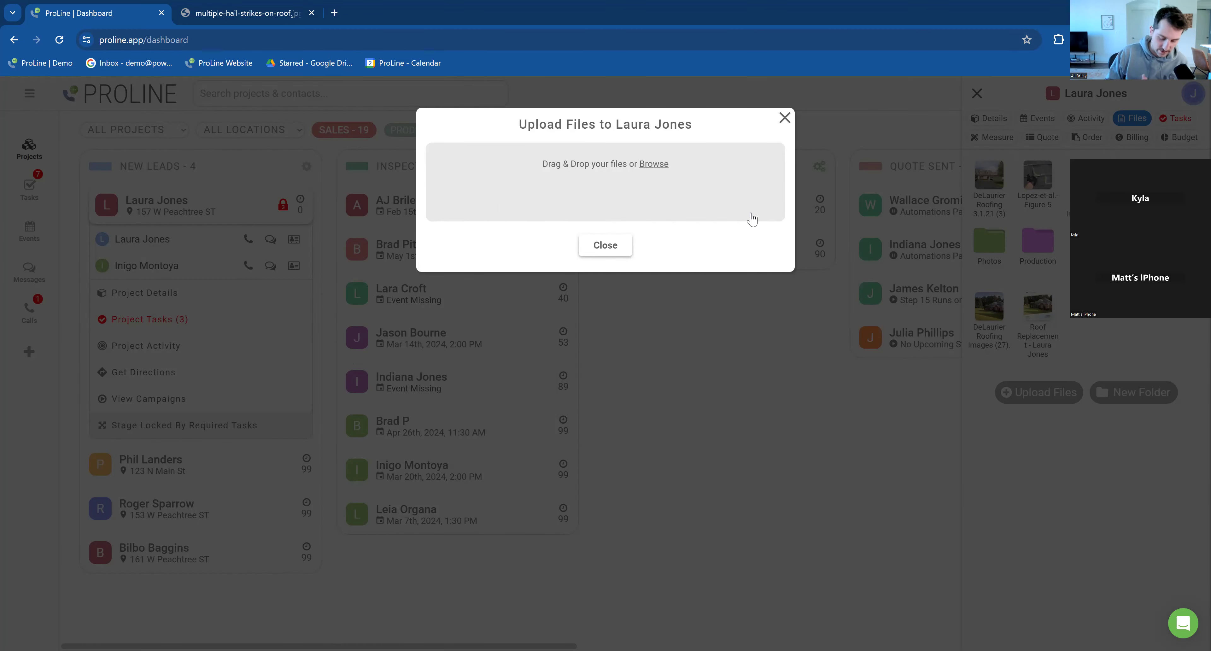
# Reopen the developer tools, read the console log from the earlier warnings to the latest upload entries, and close the tools and upload dialog.
pyautogui.rightClick(647, 201)
pyautogui.click(706, 457)
pyautogui.click(1087, 85)
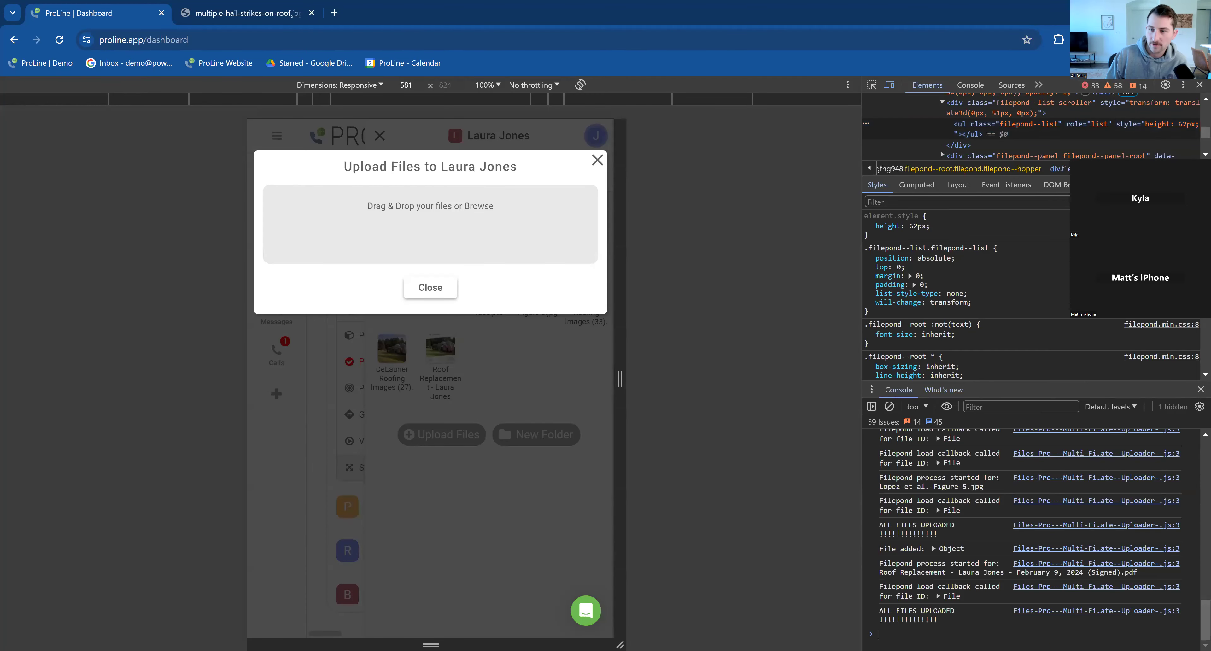
pyautogui.scroll(3, 959, 443)
pyautogui.scroll(5, 982, 446)
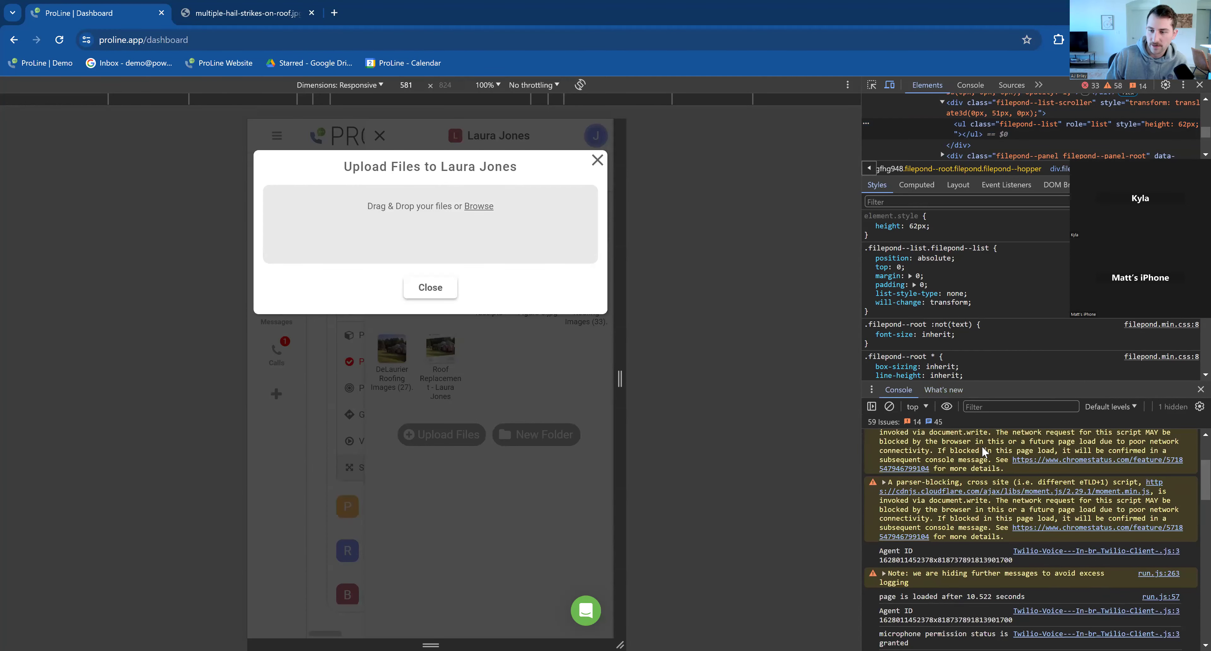
pyautogui.scroll(-5, 1026, 470)
pyautogui.scroll(3, 1032, 479)
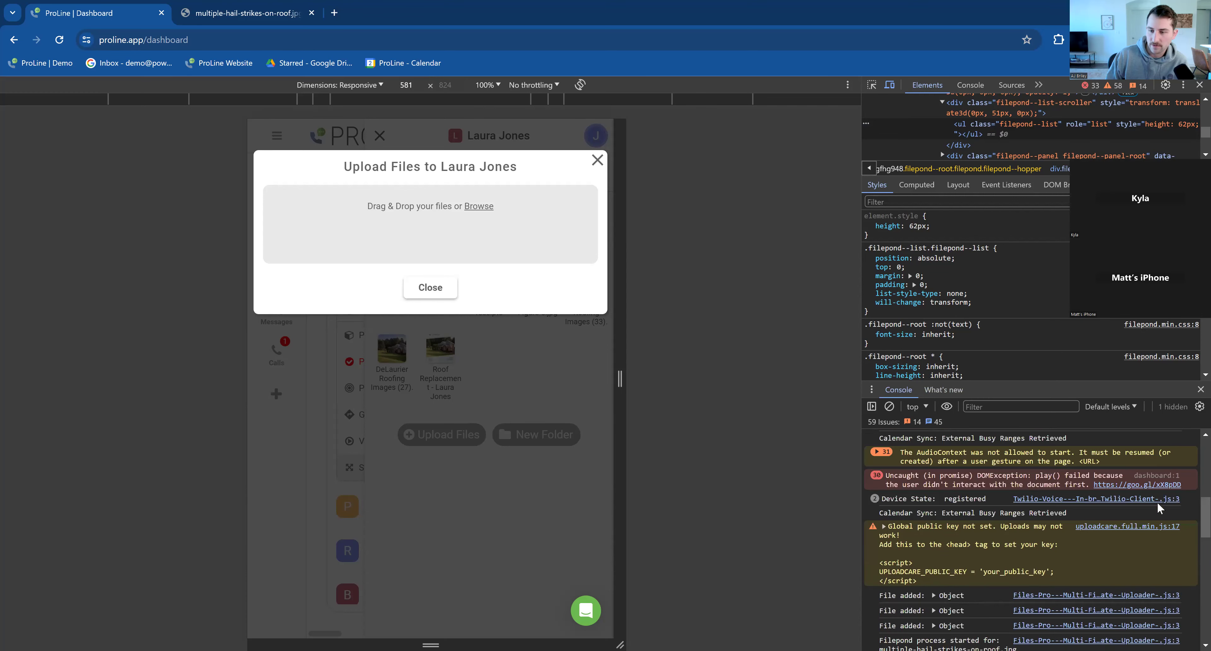
pyautogui.moveTo(1206, 522); pyautogui.dragTo(1193, 650)
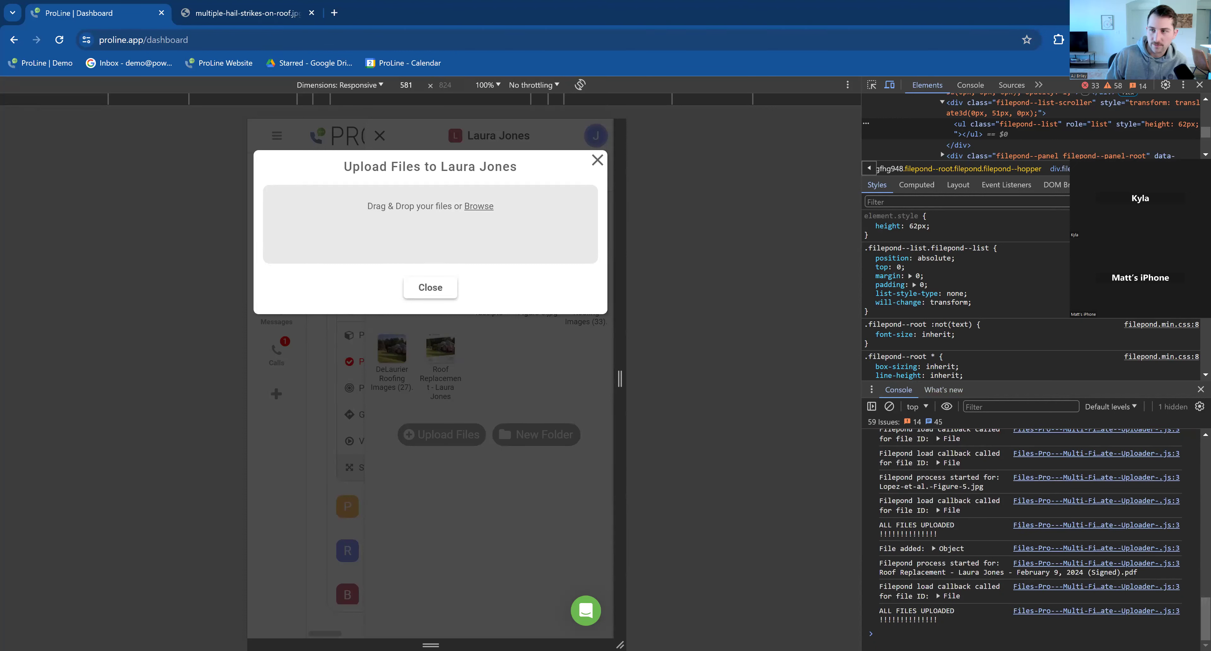
pyautogui.click(1199, 85)
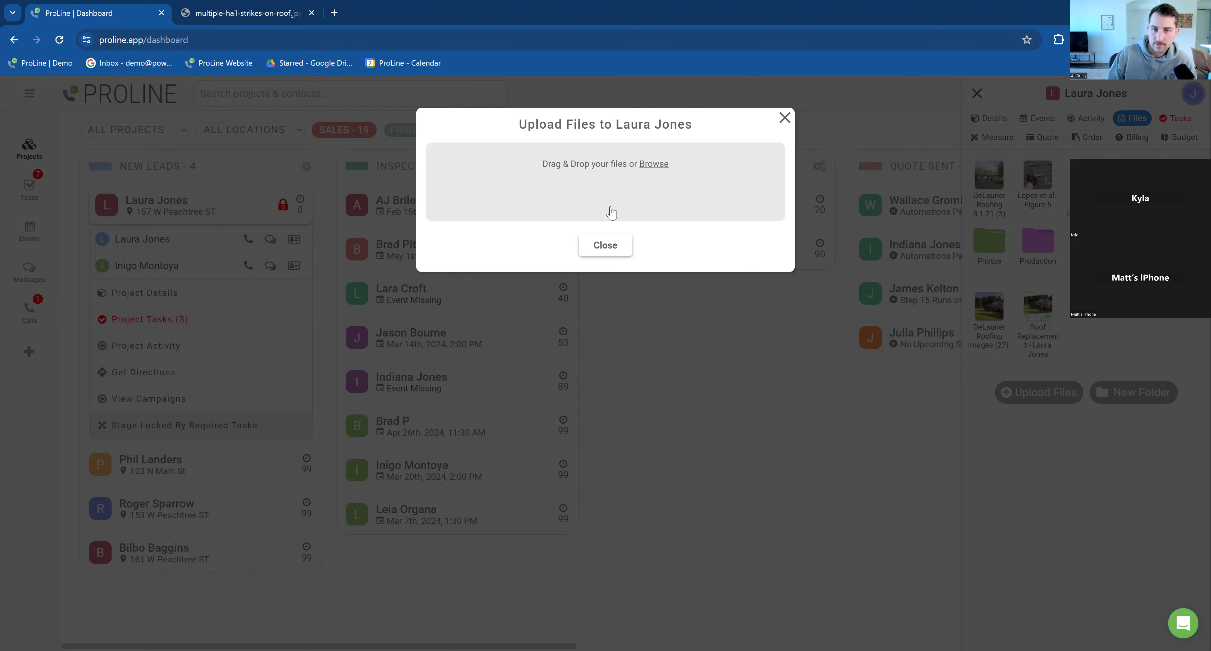
pyautogui.click(785, 117)
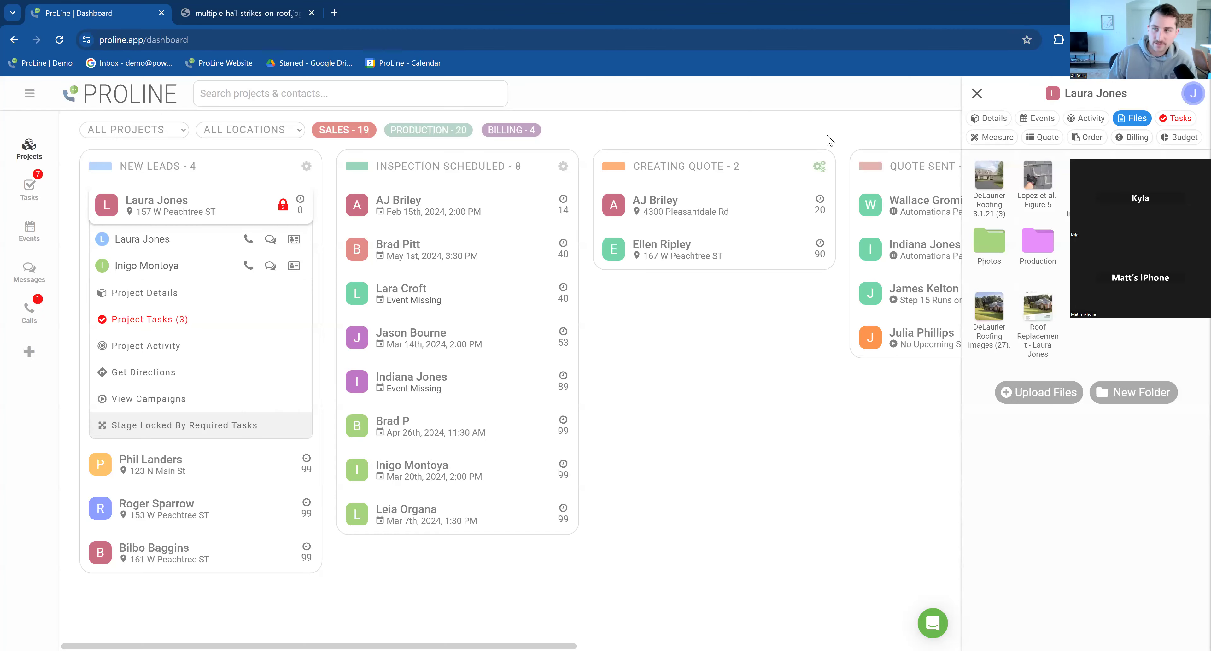
# Close the project's files, examine the account window with its Refresh App and Log Out options, and close it.
pyautogui.click(978, 93)
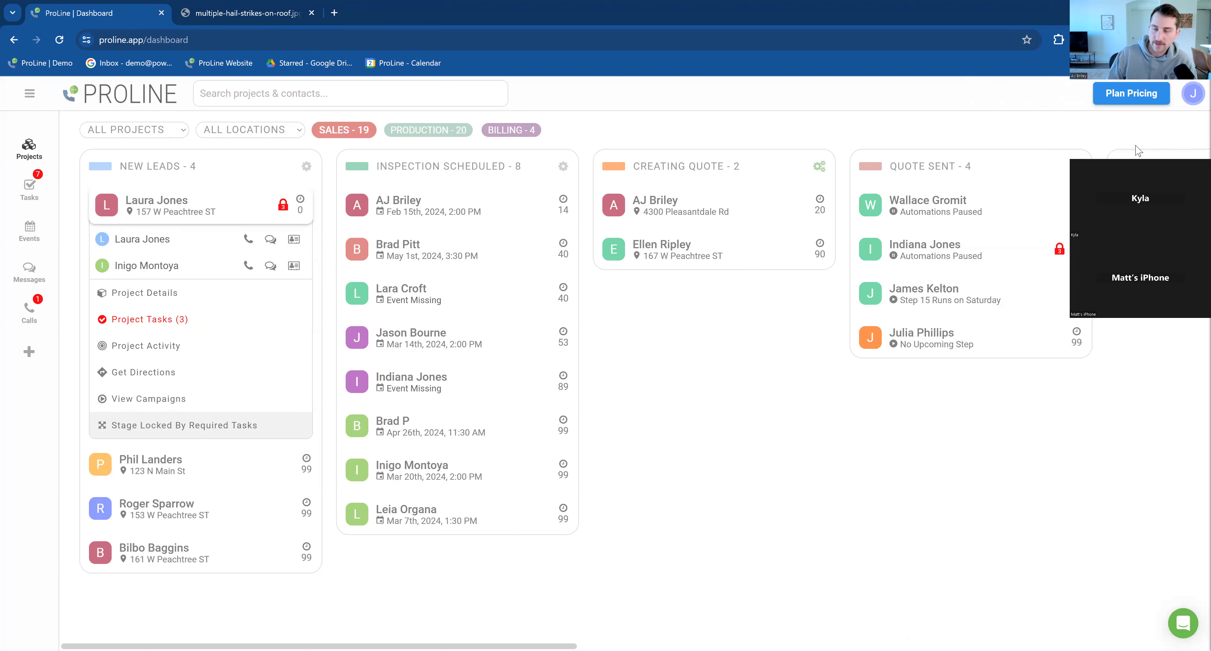
pyautogui.click(1193, 95)
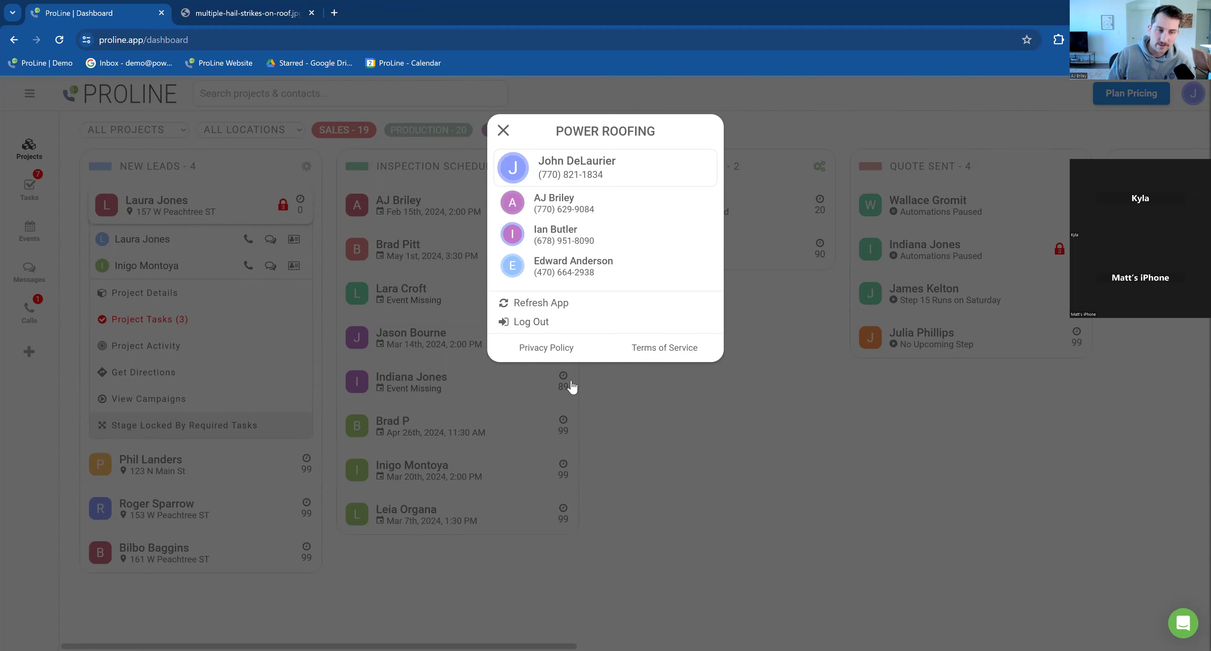
pyautogui.click(503, 130)
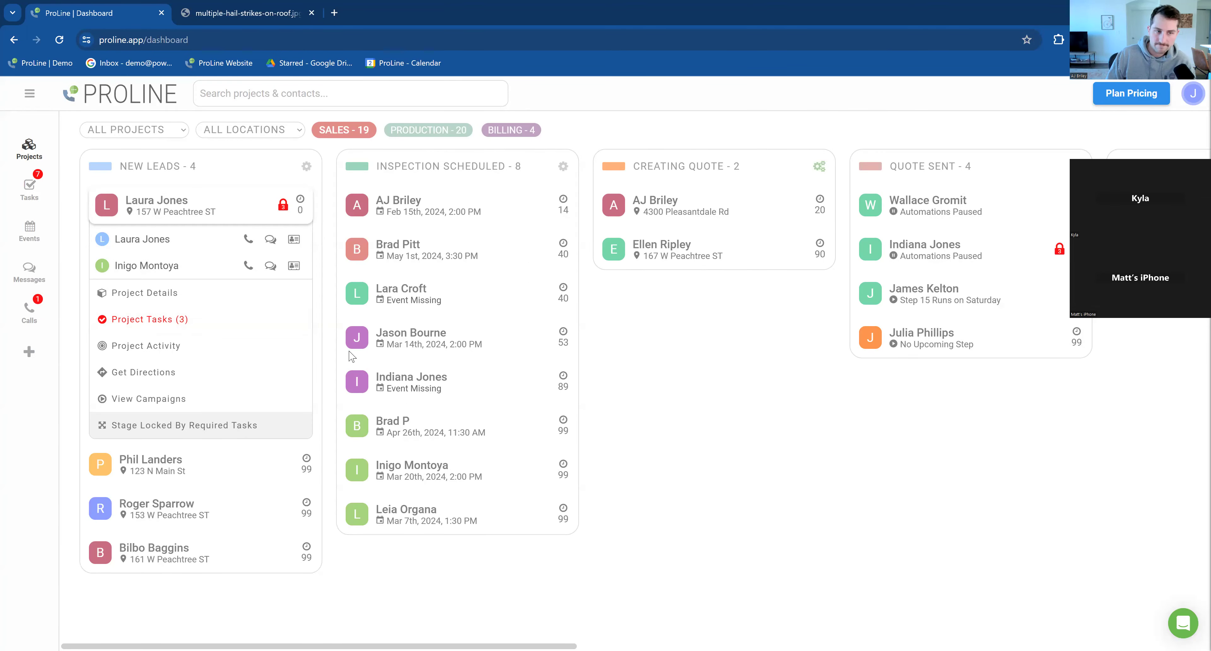
pyautogui.click(520, 297)
pyautogui.click(978, 98)
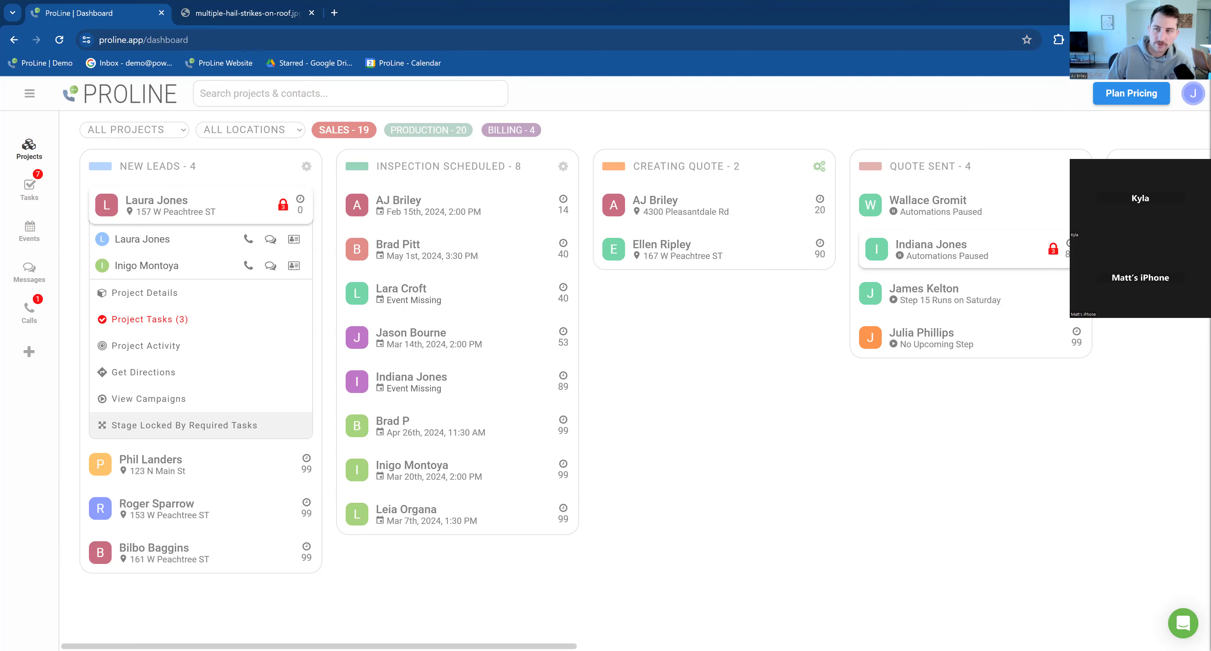
pyautogui.click(1194, 105)
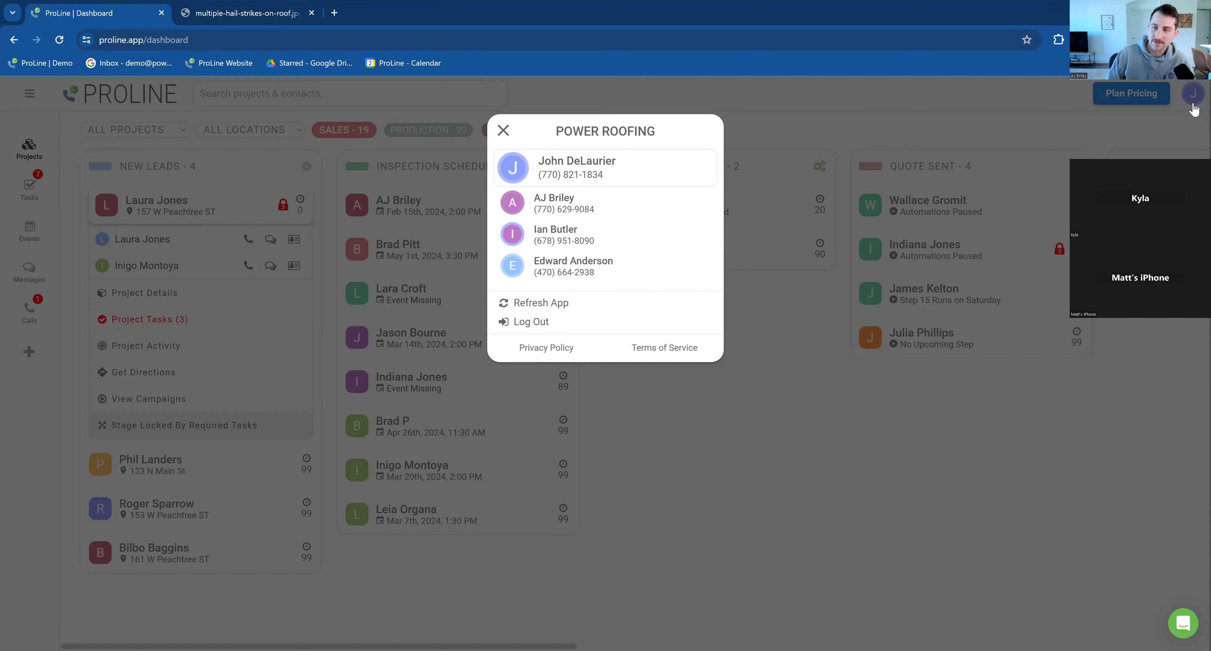
pyautogui.click(503, 132)
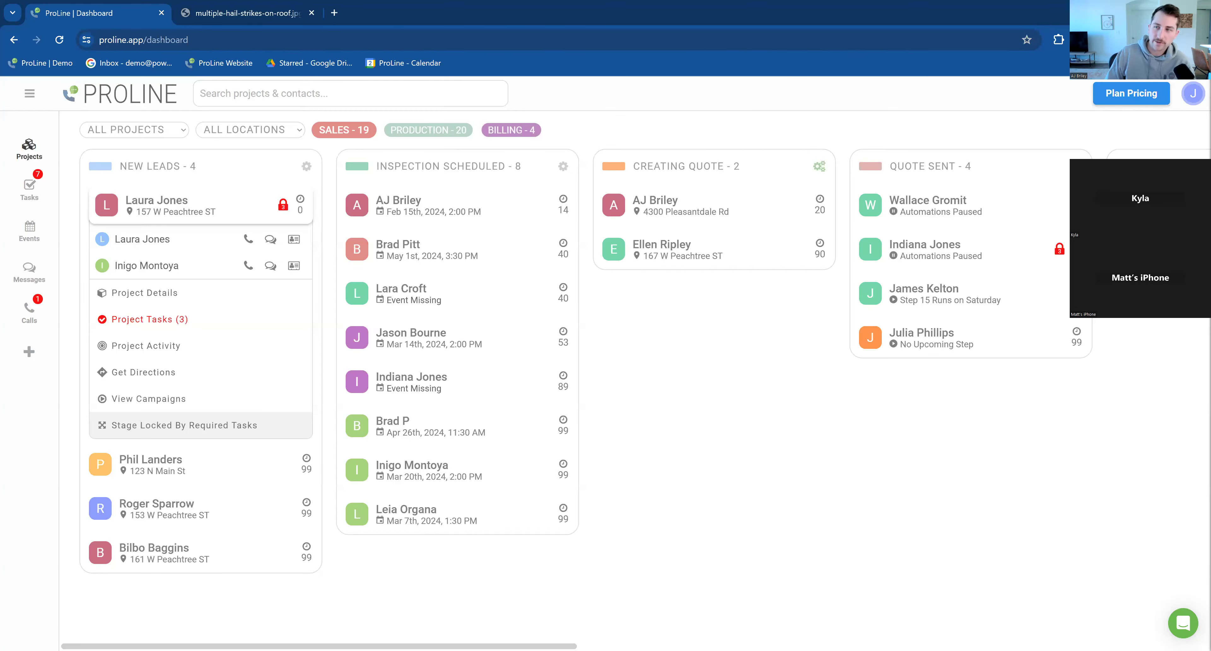
pyautogui.click(1194, 94)
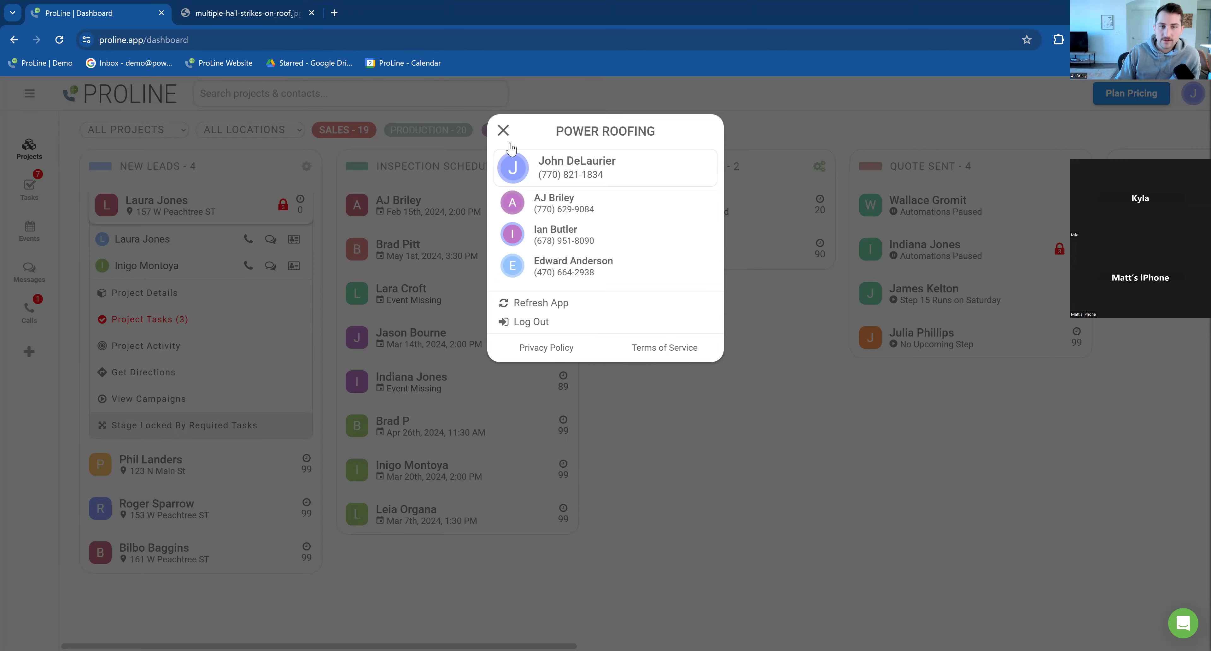
pyautogui.click(502, 134)
pyautogui.click(1193, 96)
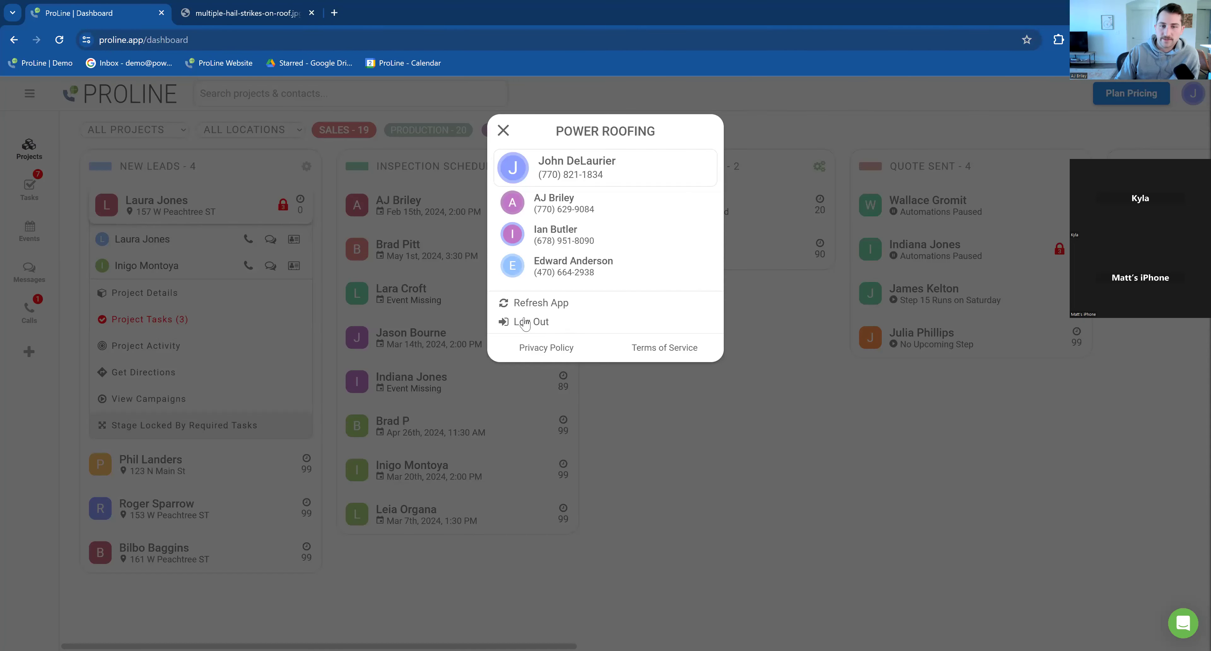
pyautogui.click(504, 133)
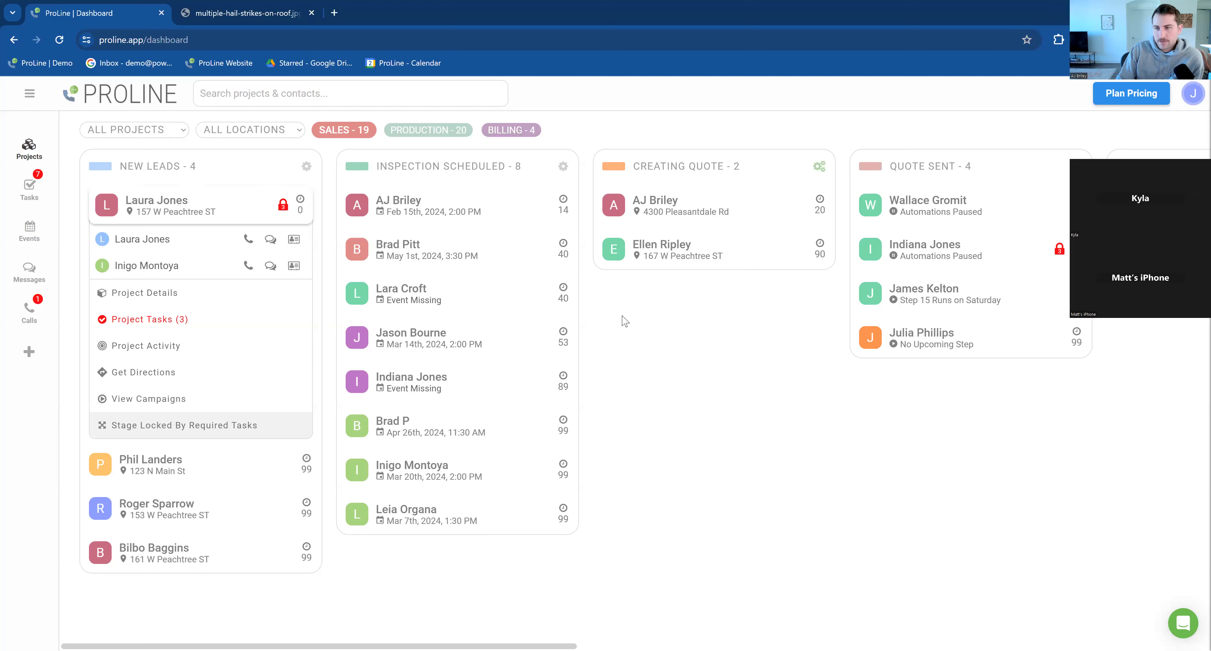
# Open the first New Leads project's files, look inside the Photos folder and return to the main file list.
pyautogui.click(226, 294)
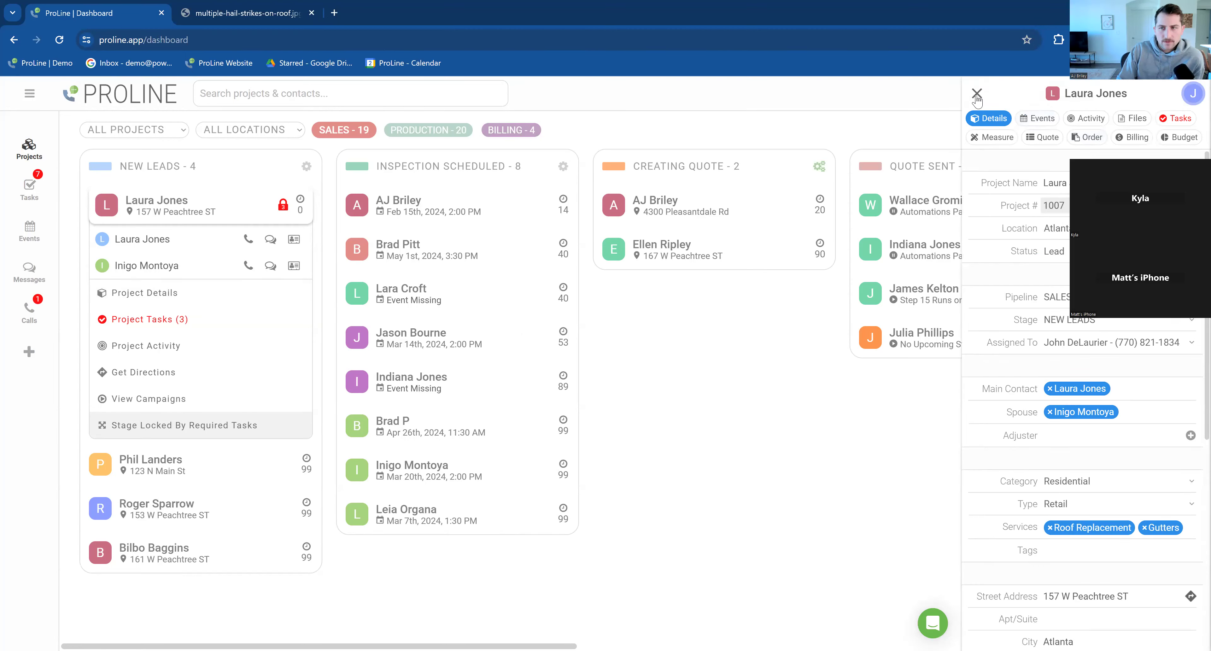
pyautogui.click(1138, 119)
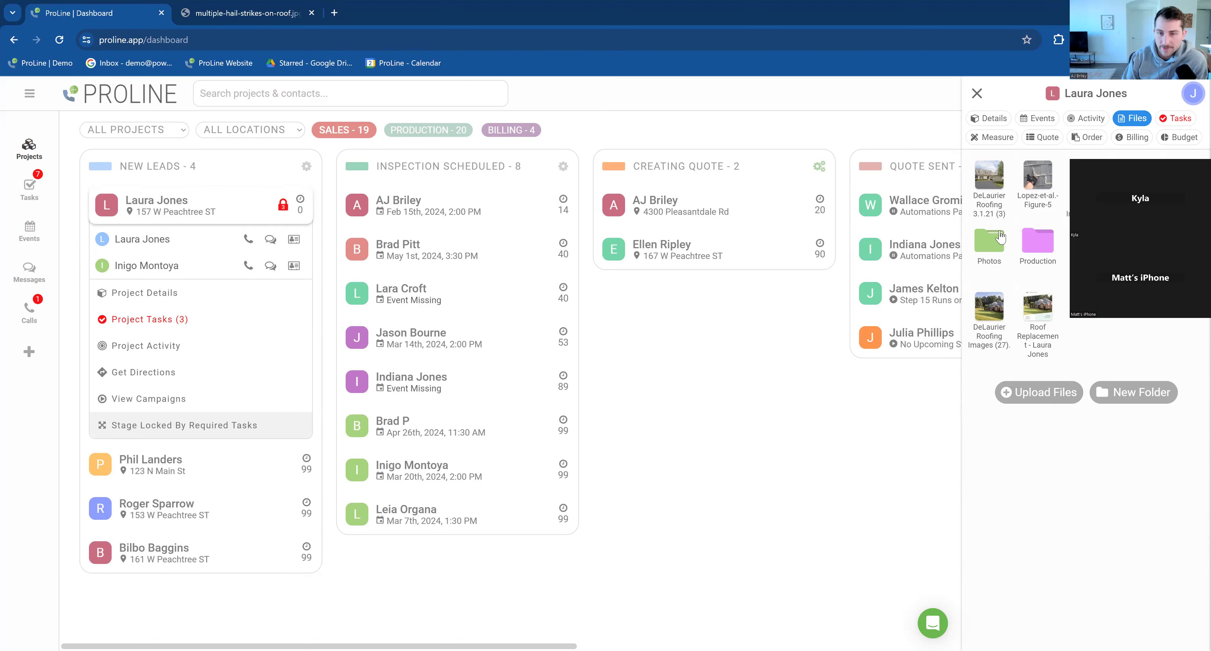
pyautogui.click(993, 256)
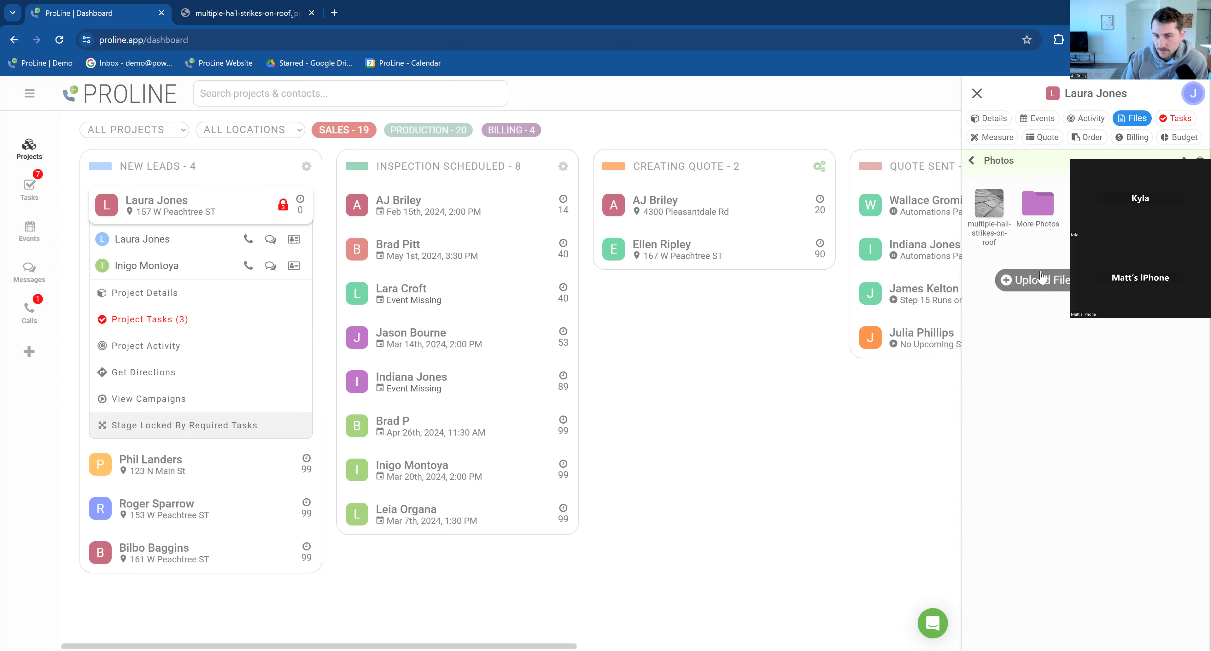
pyautogui.click(972, 161)
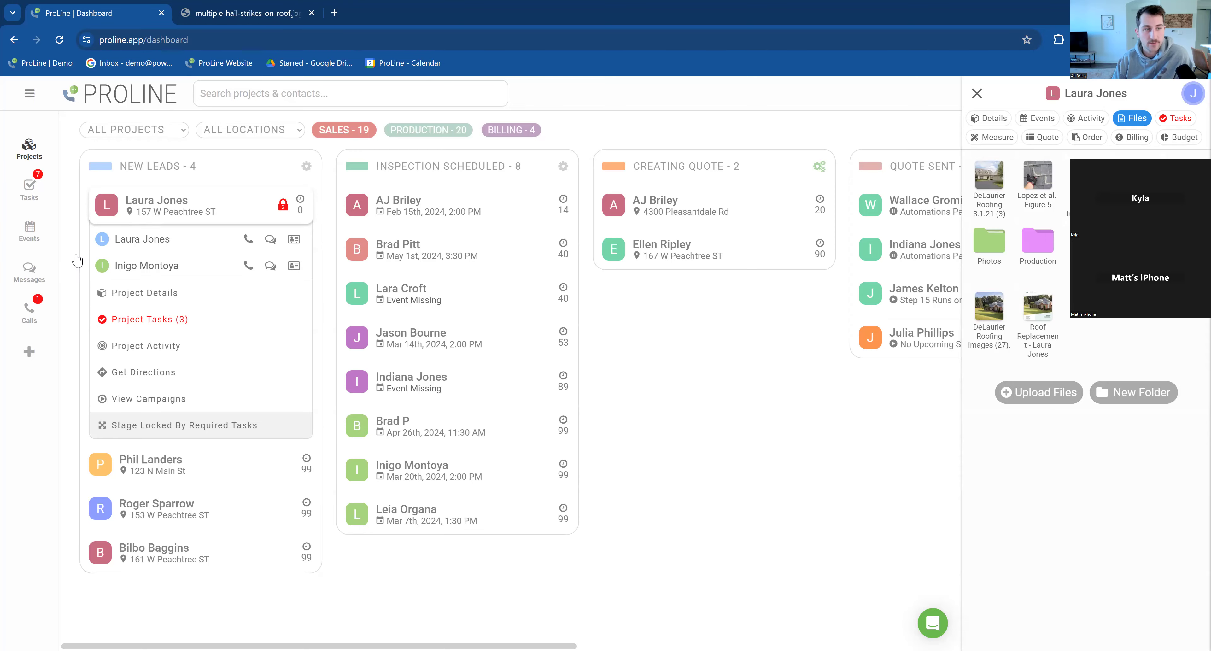
# View the push, browser and email notification options in the account settings and return to the projects board.
pyautogui.click(33, 96)
pyautogui.click(77, 429)
pyautogui.click(170, 160)
pyautogui.click(317, 160)
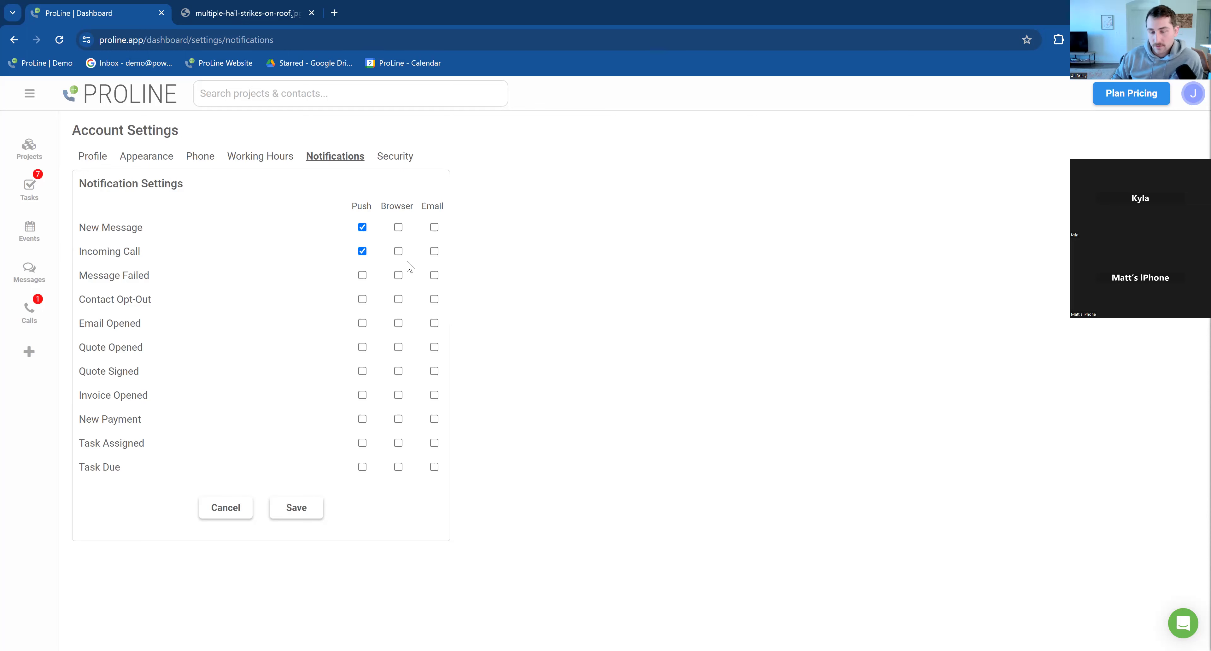
pyautogui.click(21, 155)
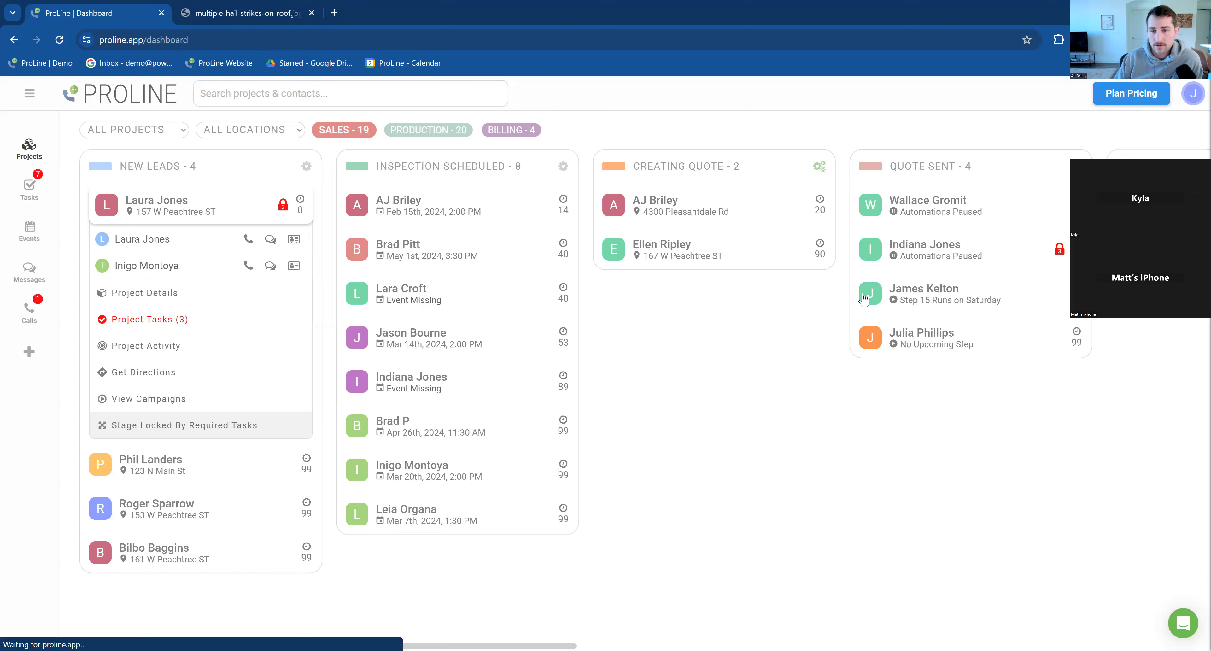
# Reopen the first New Leads project, check its quotes and activity, and preview a signed Roof Replacement quote.
pyautogui.click(206, 302)
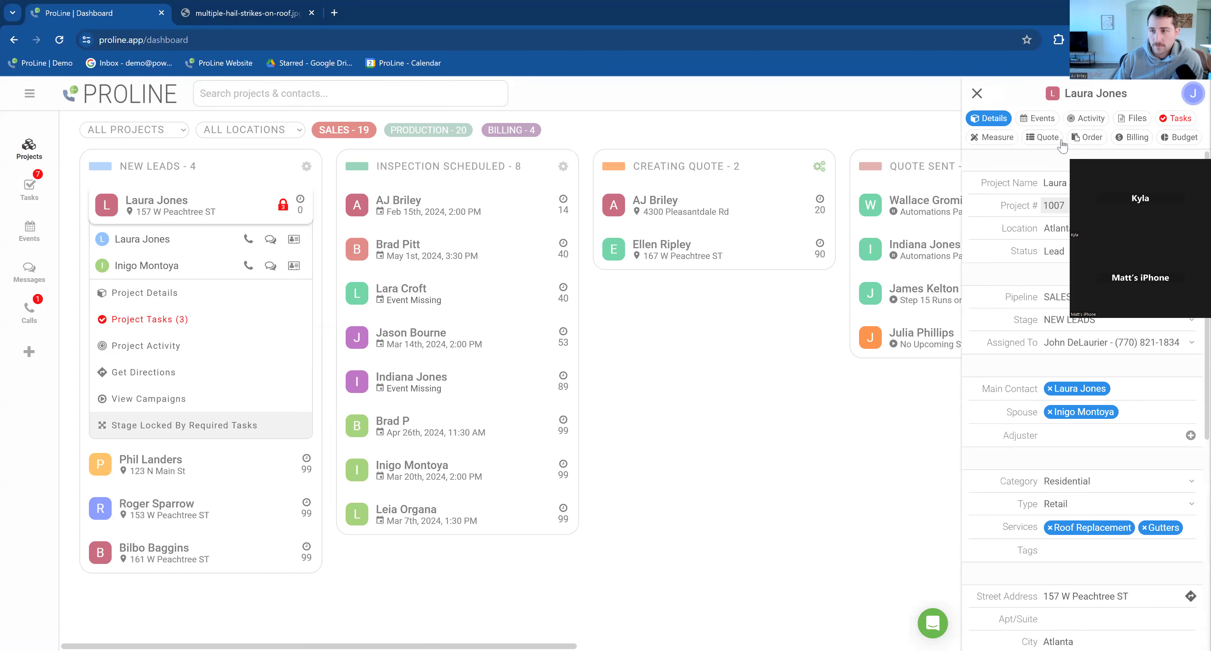
pyautogui.click(1052, 138)
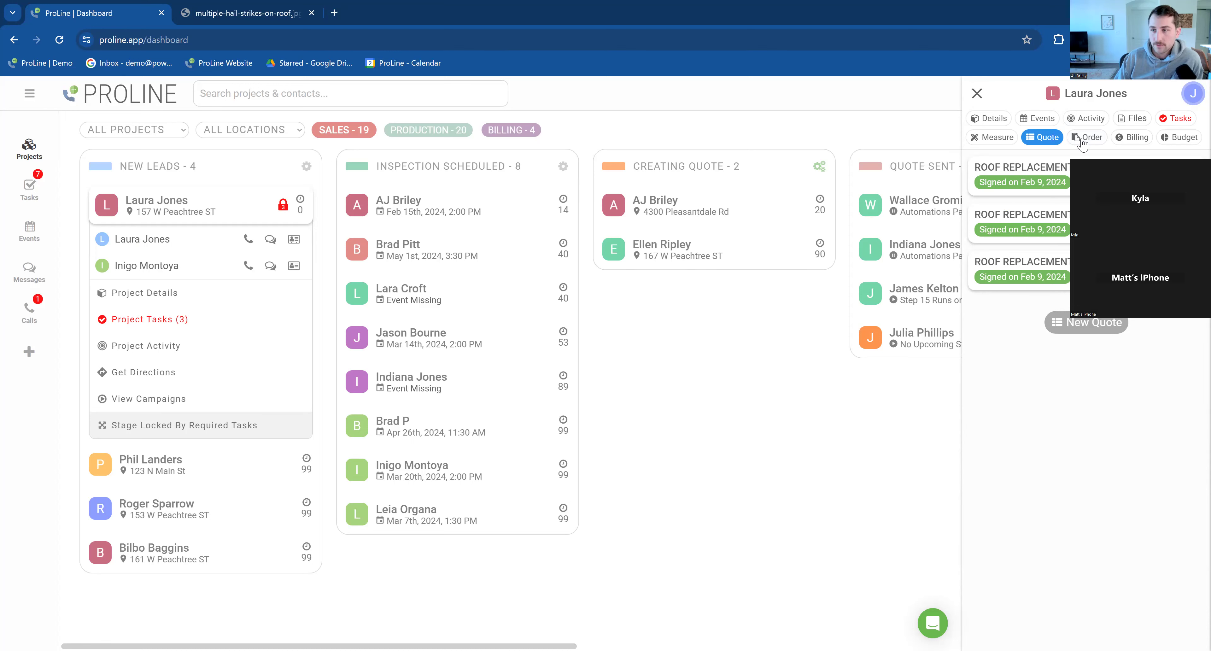
pyautogui.click(1080, 120)
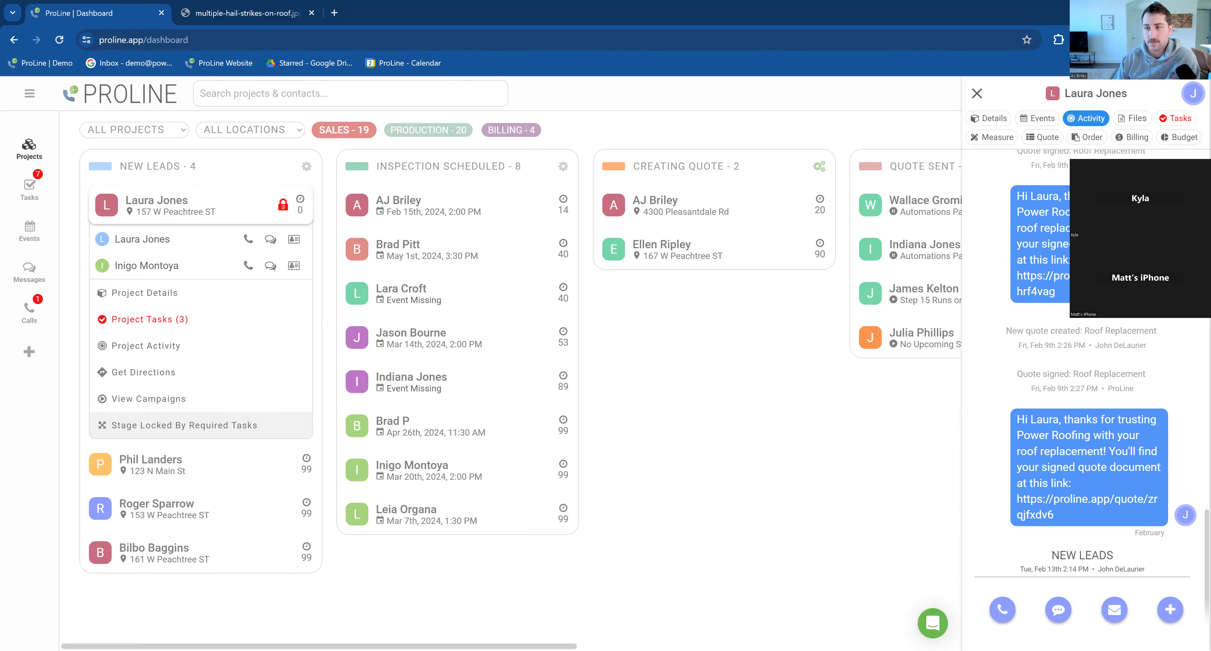
pyautogui.click(1052, 141)
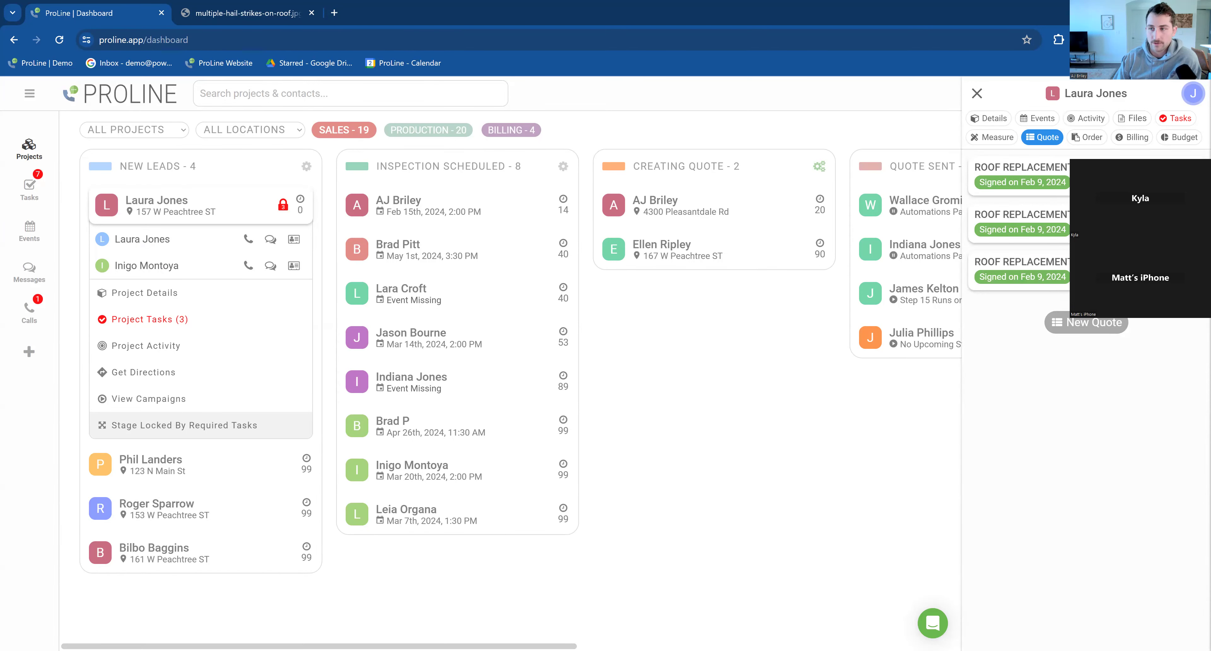
pyautogui.click(1095, 224)
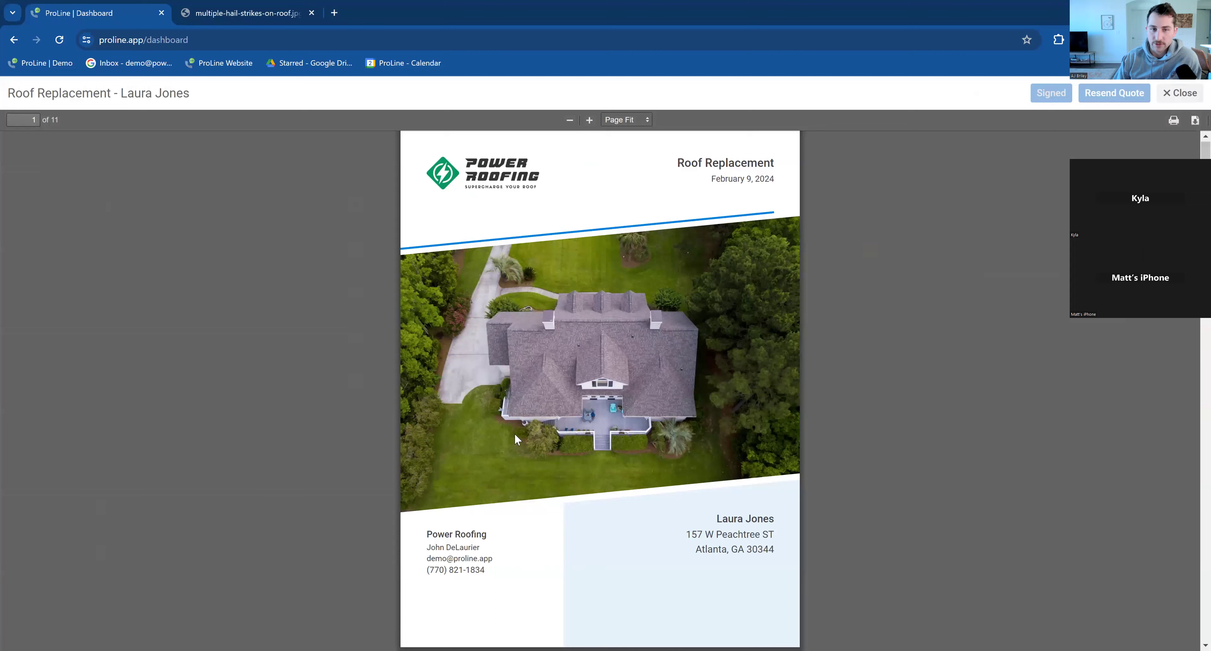
pyautogui.scroll(1, 576, 352)
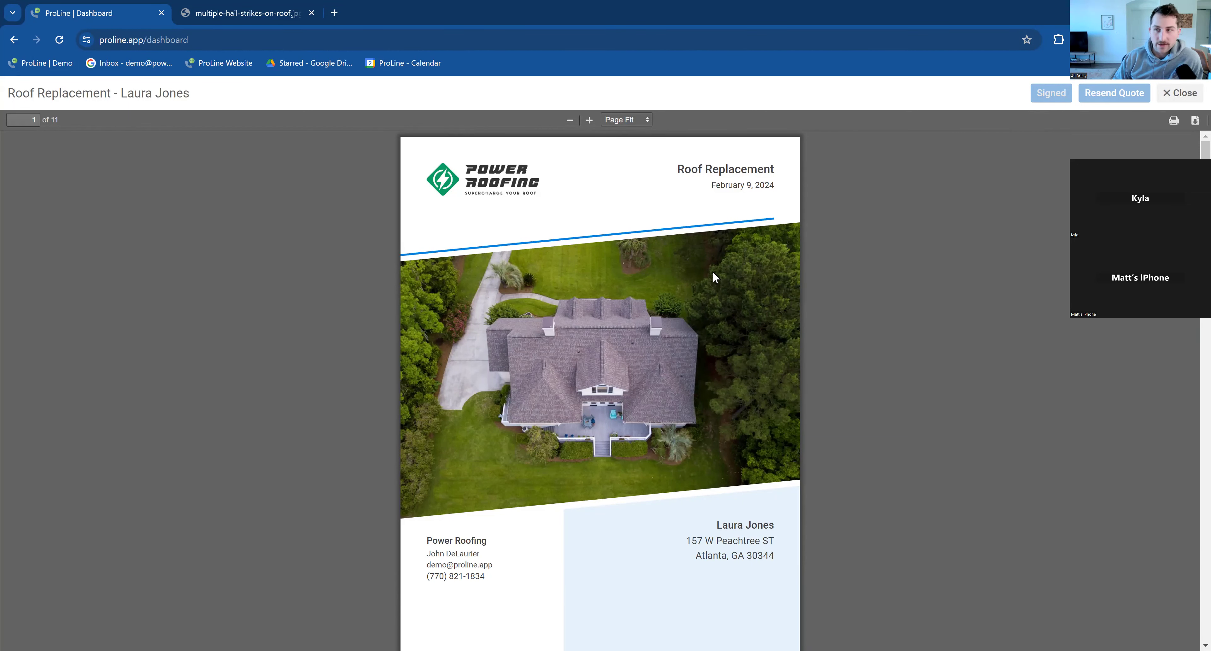
pyautogui.click(1179, 93)
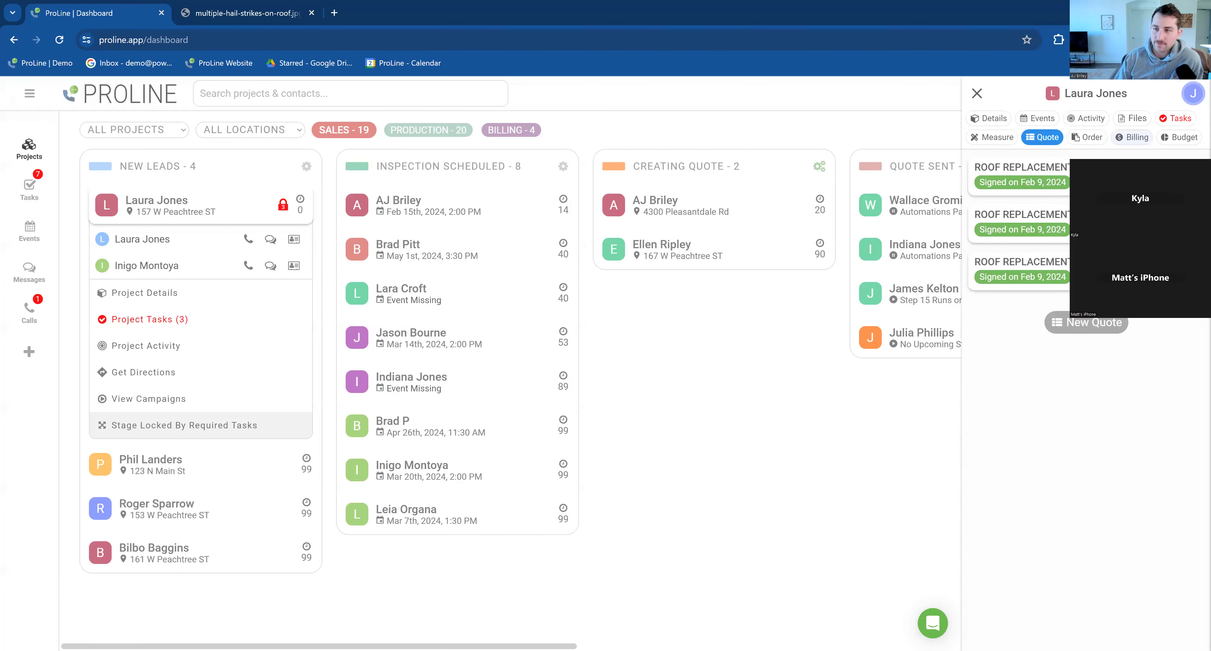
# Open the signed quote link from the project's latest activity message in a new tab and return to the dashboard.
pyautogui.click(1087, 119)
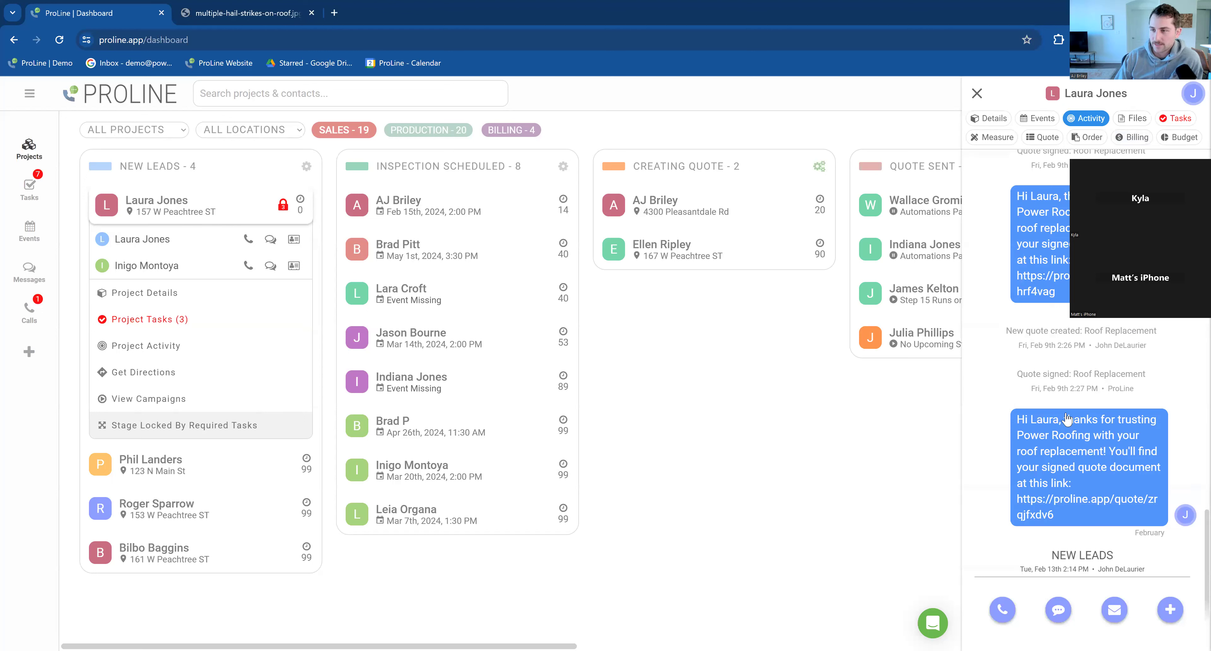
pyautogui.scroll(3, 1088, 482)
pyautogui.scroll(-3, 1090, 482)
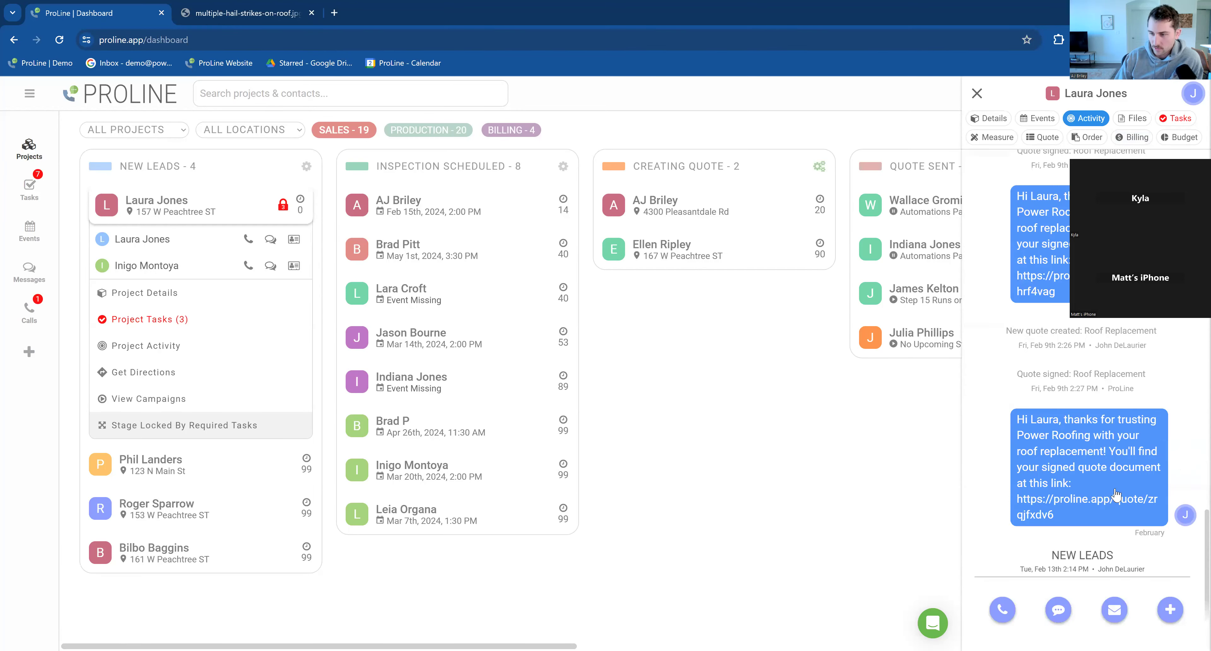
pyautogui.click(1043, 145)
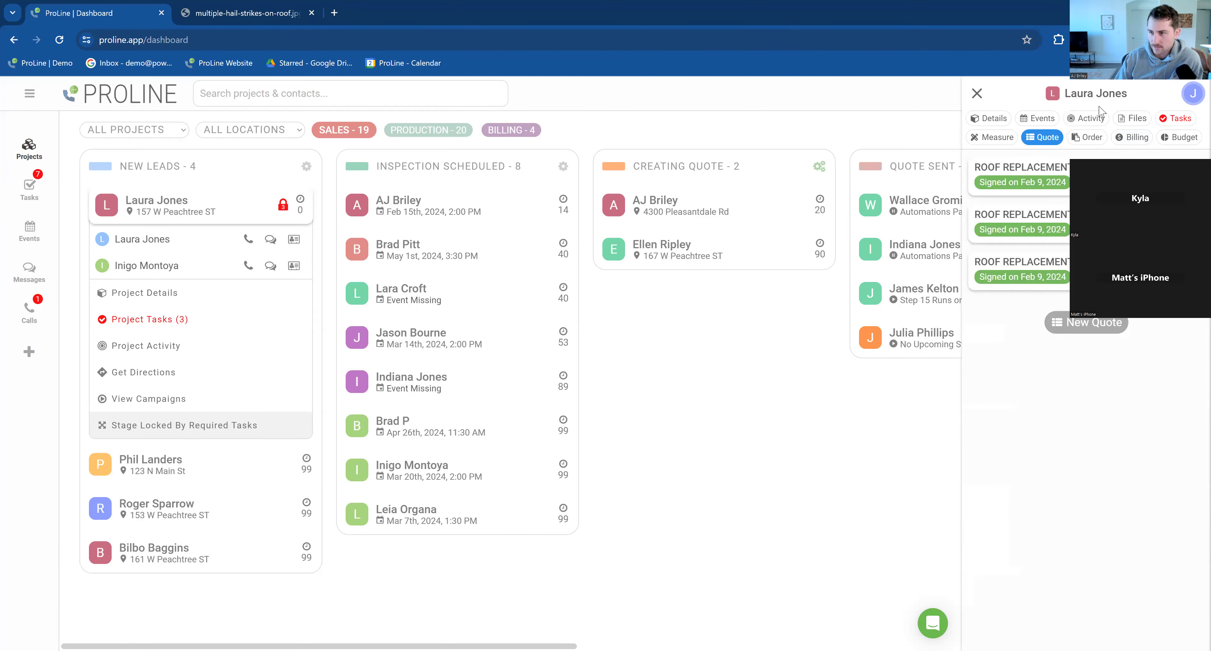
pyautogui.click(1099, 118)
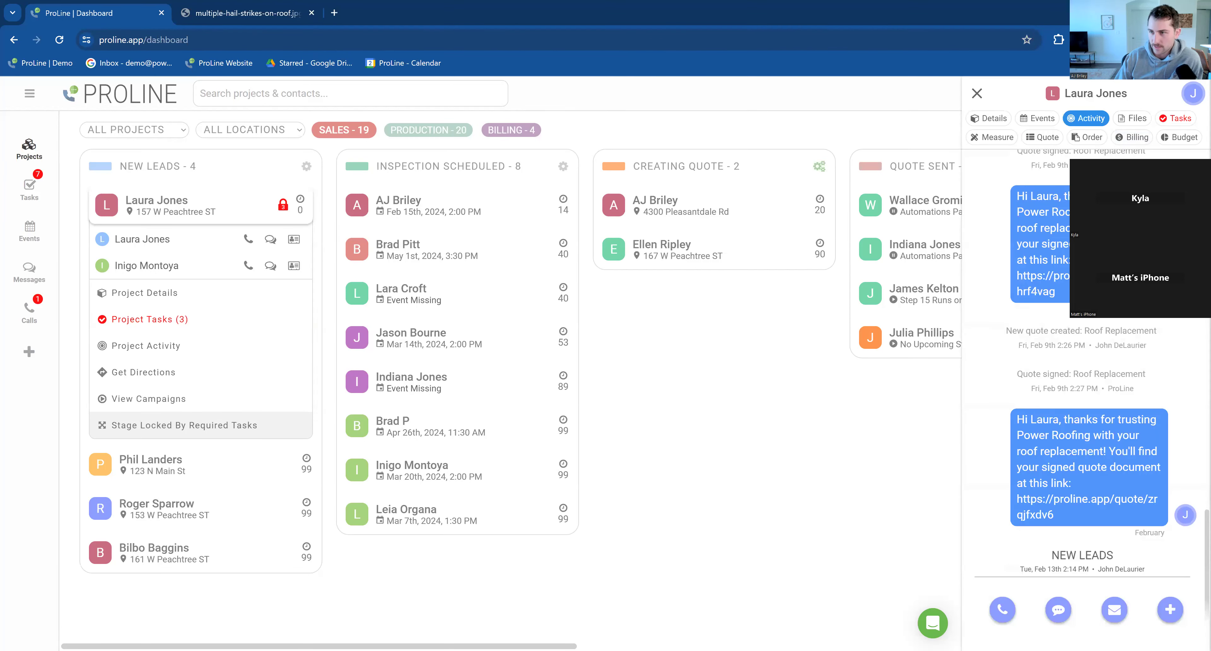
pyautogui.click(1129, 508)
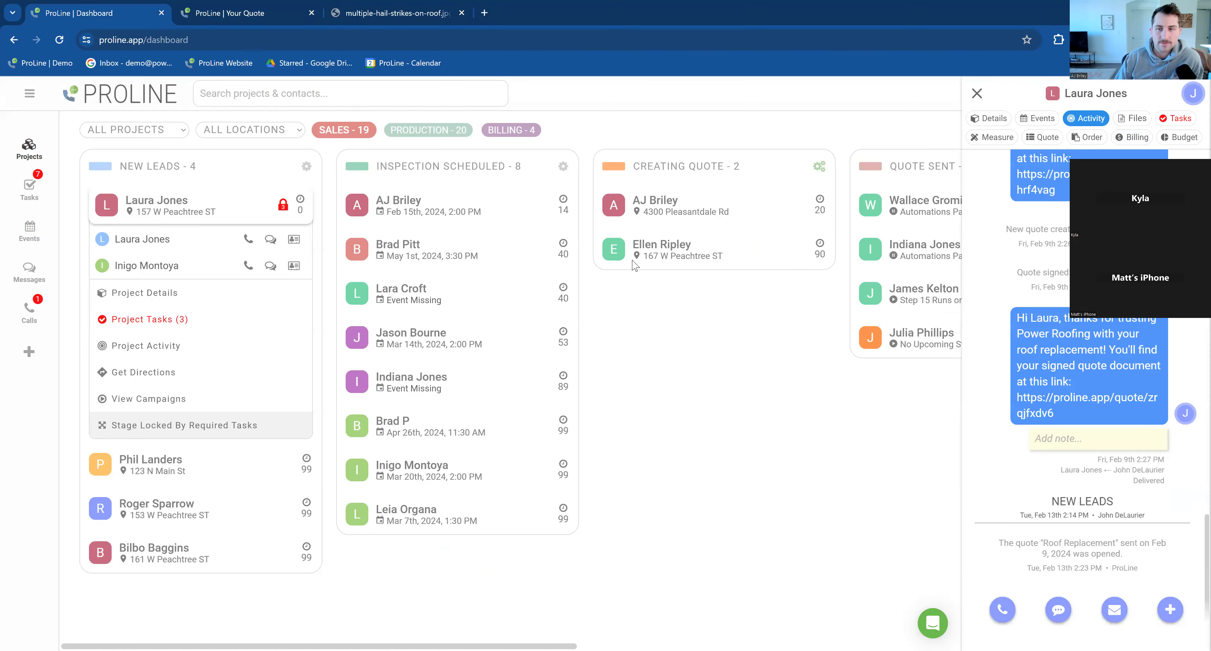
pyautogui.click(146, 9)
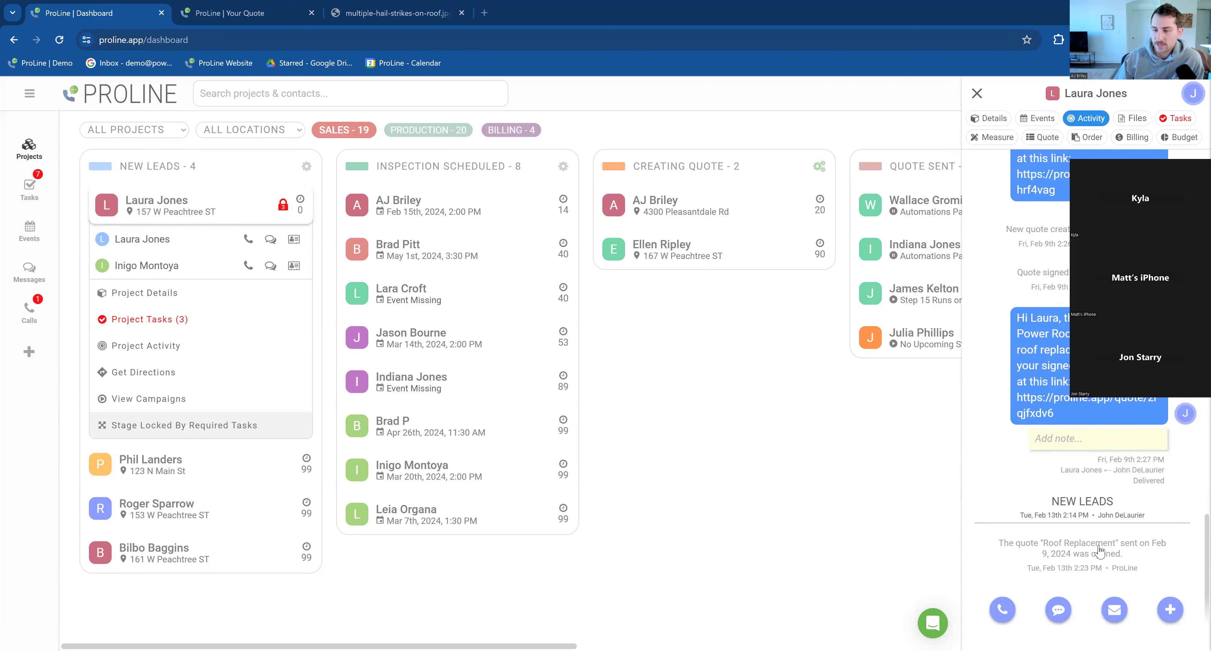
# Preview each of the project's three signed Roof Replacement quotes in turn, closing each one after viewing.
pyautogui.click(1043, 137)
pyautogui.click(1086, 177)
pyautogui.scroll(-18, 764, 321)
pyautogui.scroll(6, 765, 314)
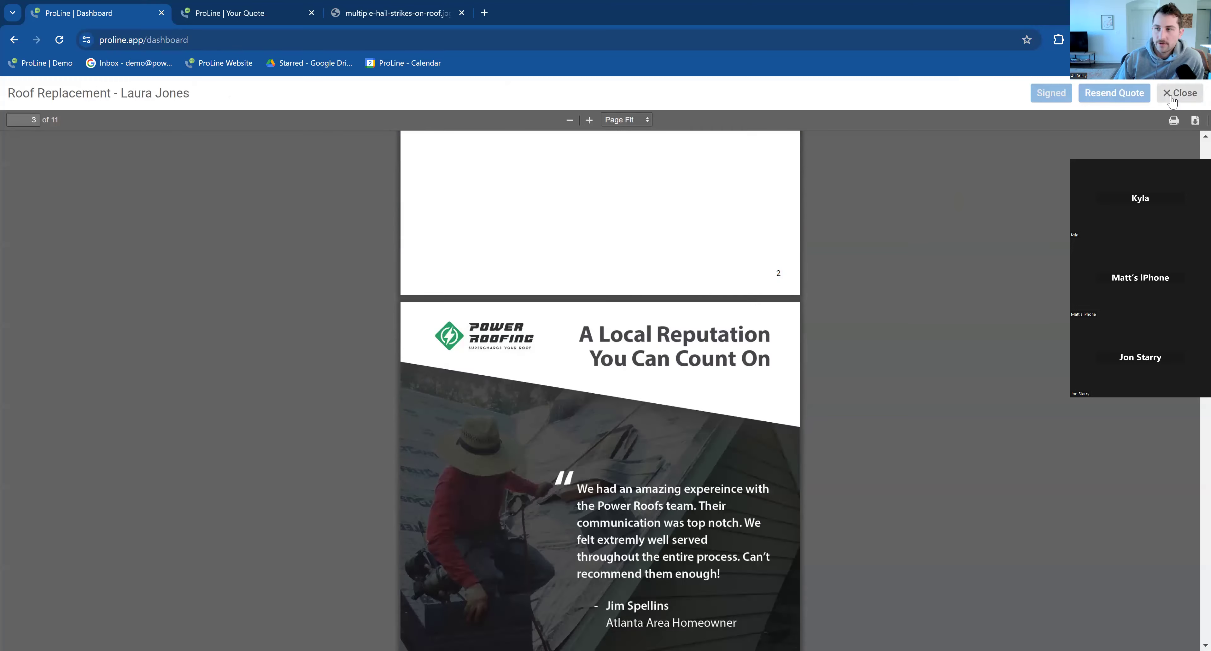
pyautogui.click(1180, 93)
pyautogui.click(1082, 222)
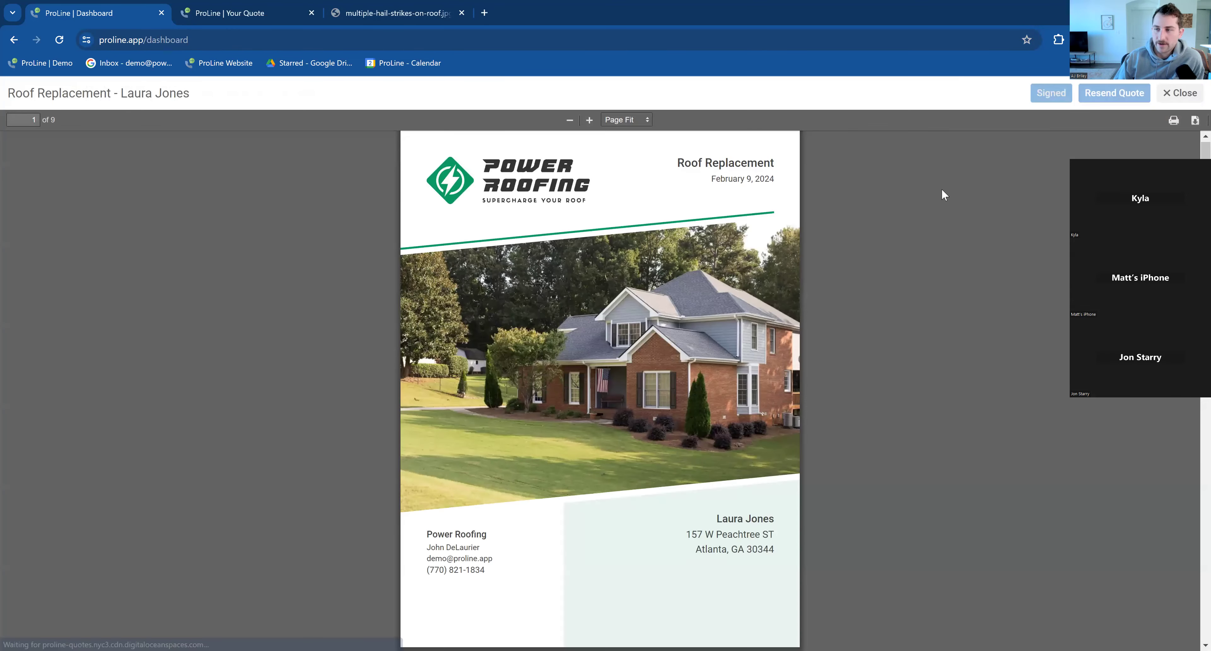
pyautogui.click(1176, 94)
pyautogui.click(1080, 270)
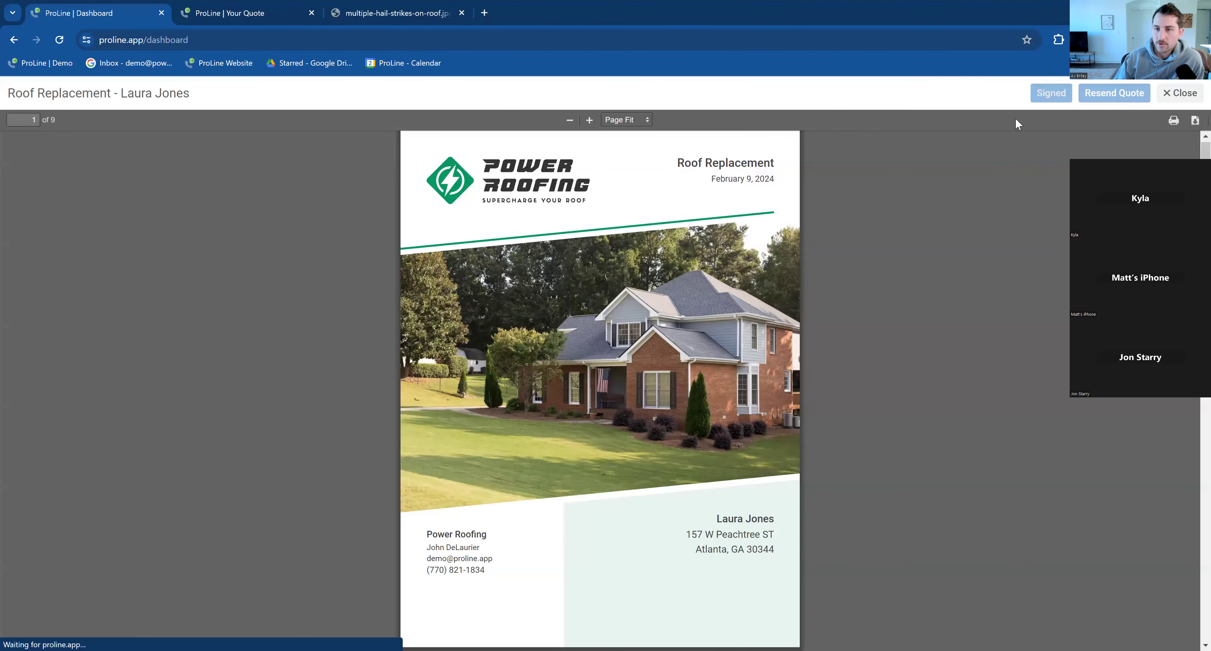
pyautogui.click(1179, 97)
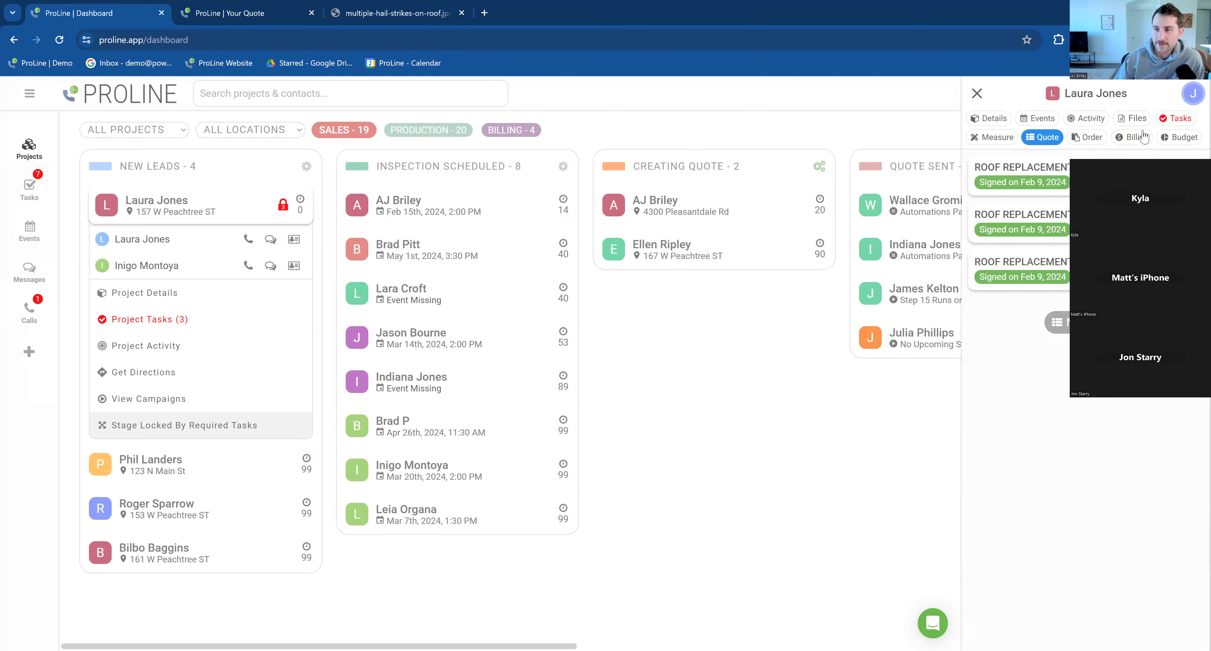
# Compare the quote-opened entry in the project's activity with its list of quotes.
pyautogui.click(1090, 118)
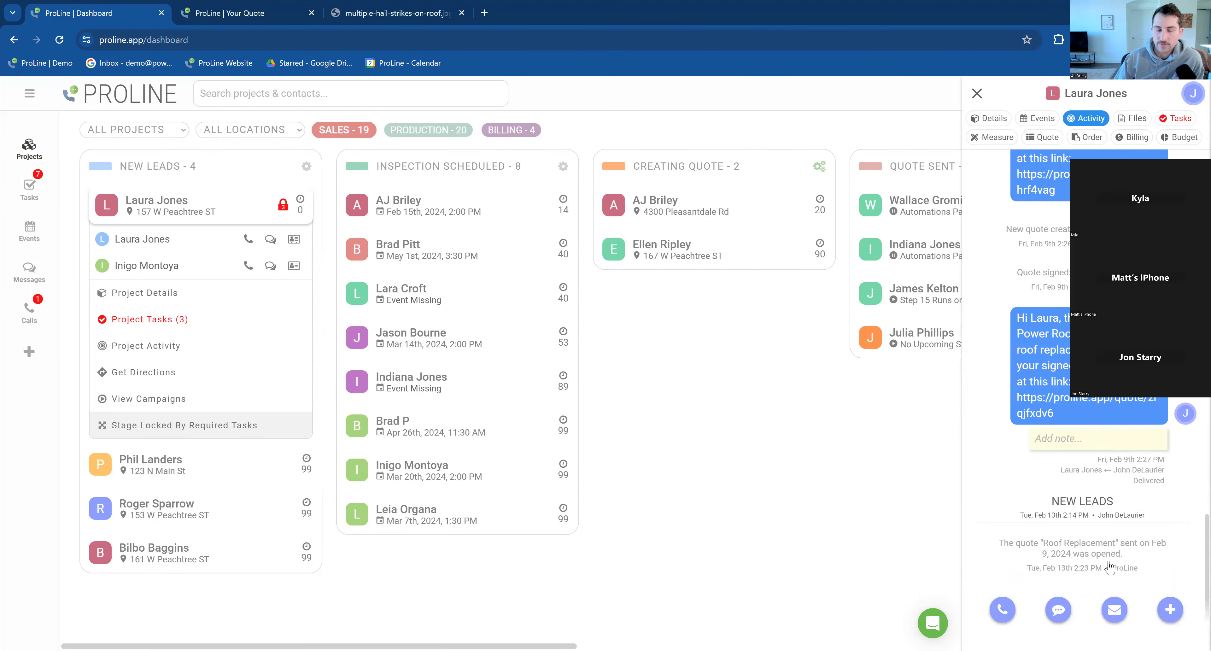
pyautogui.click(1042, 137)
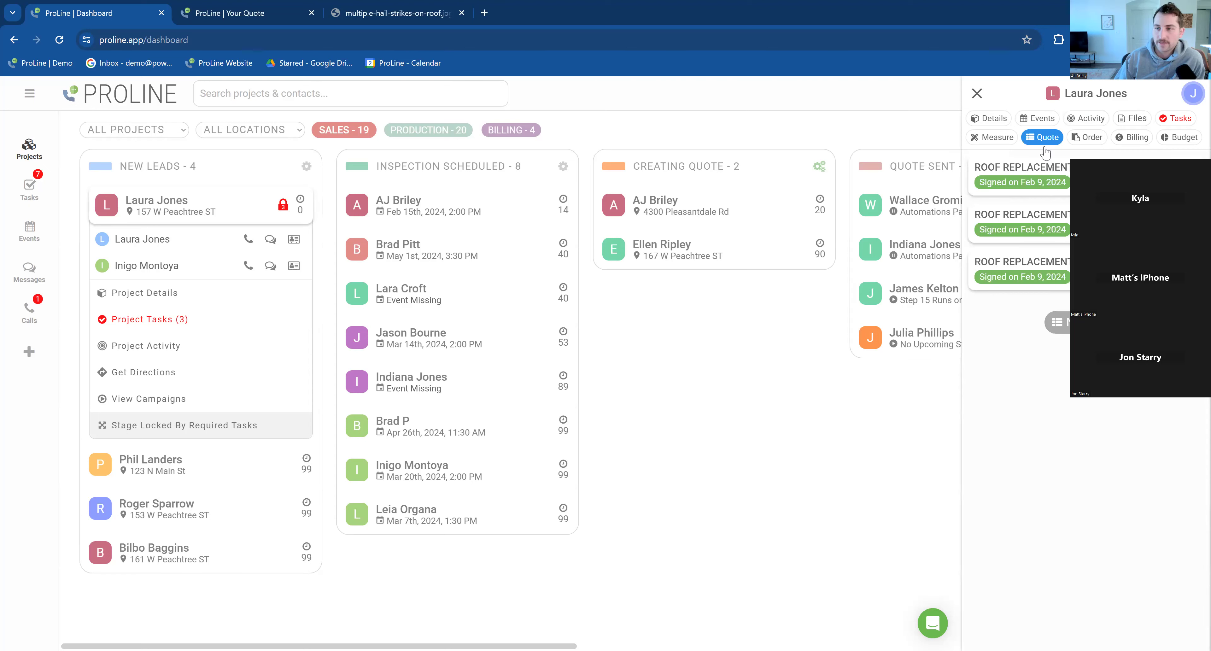
pyautogui.click(1088, 123)
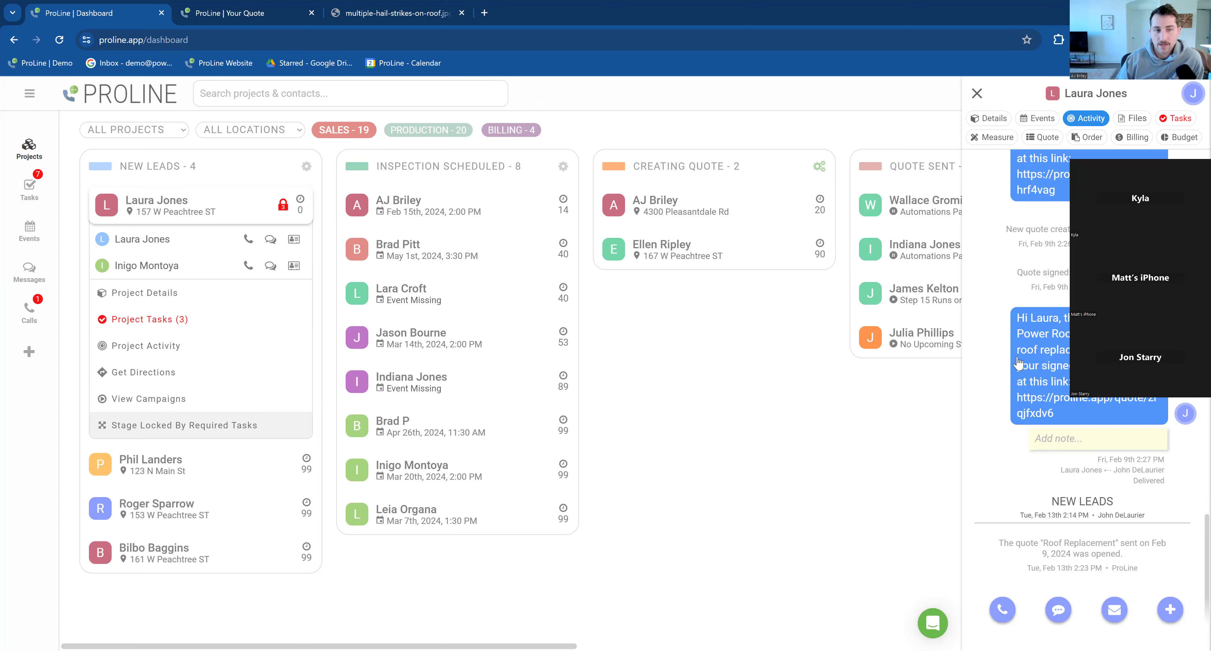
# Review the notification options in the account settings, including Quote Opened and Quote Signed, and return to the projects board.
pyautogui.click(27, 94)
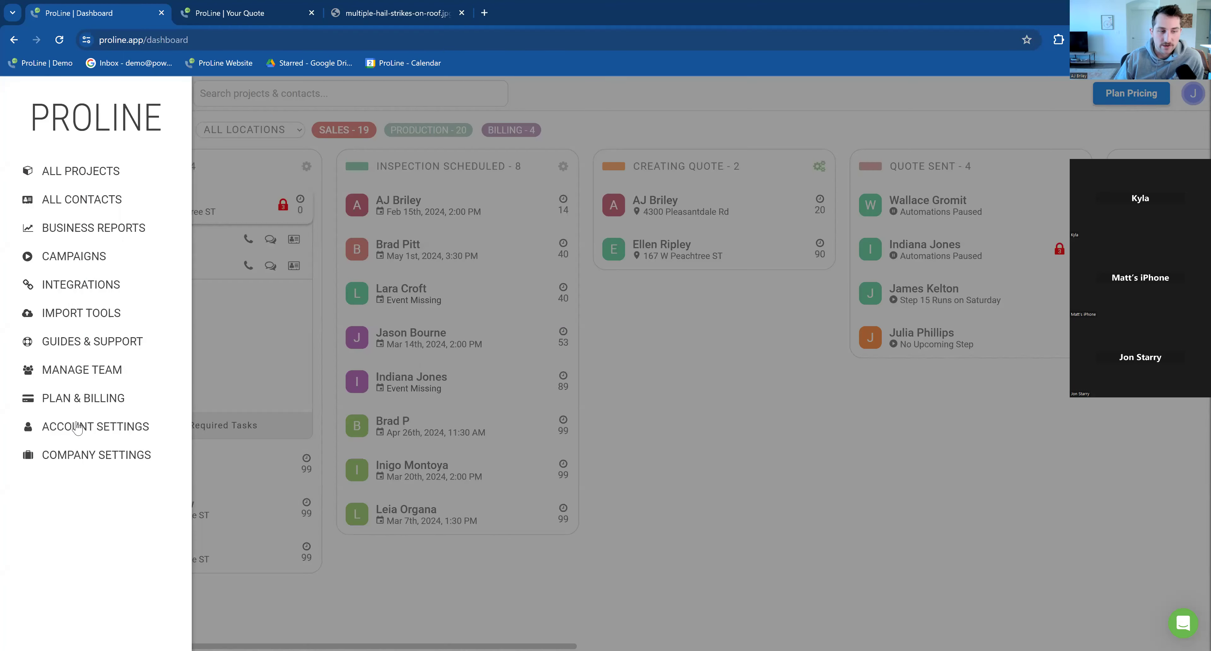
pyautogui.click(77, 428)
pyautogui.click(322, 160)
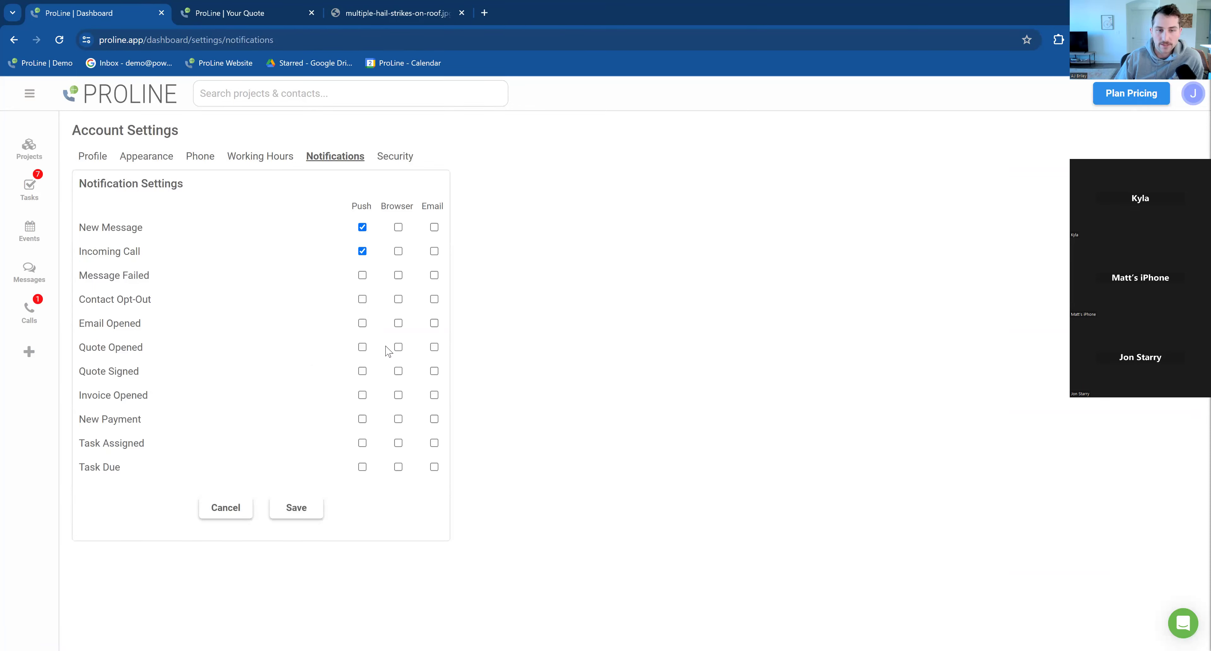
pyautogui.click(31, 146)
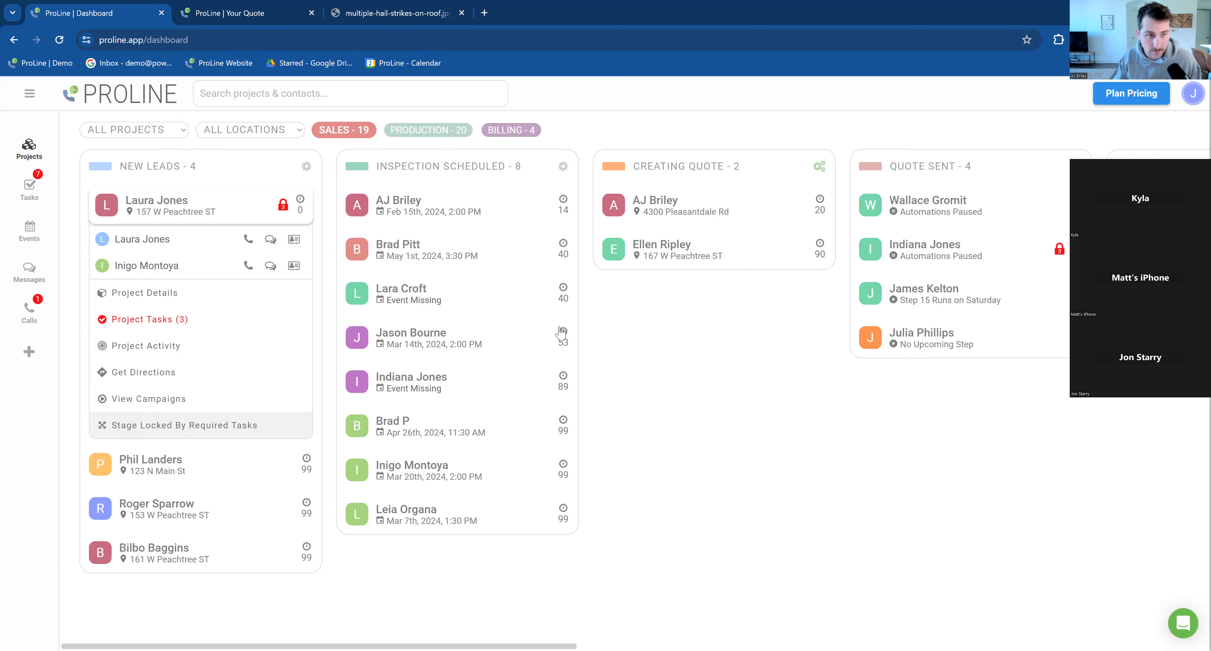
# Open the Atlas Roof Replacement quote template for editing from the company's quote settings.
pyautogui.click(29, 93)
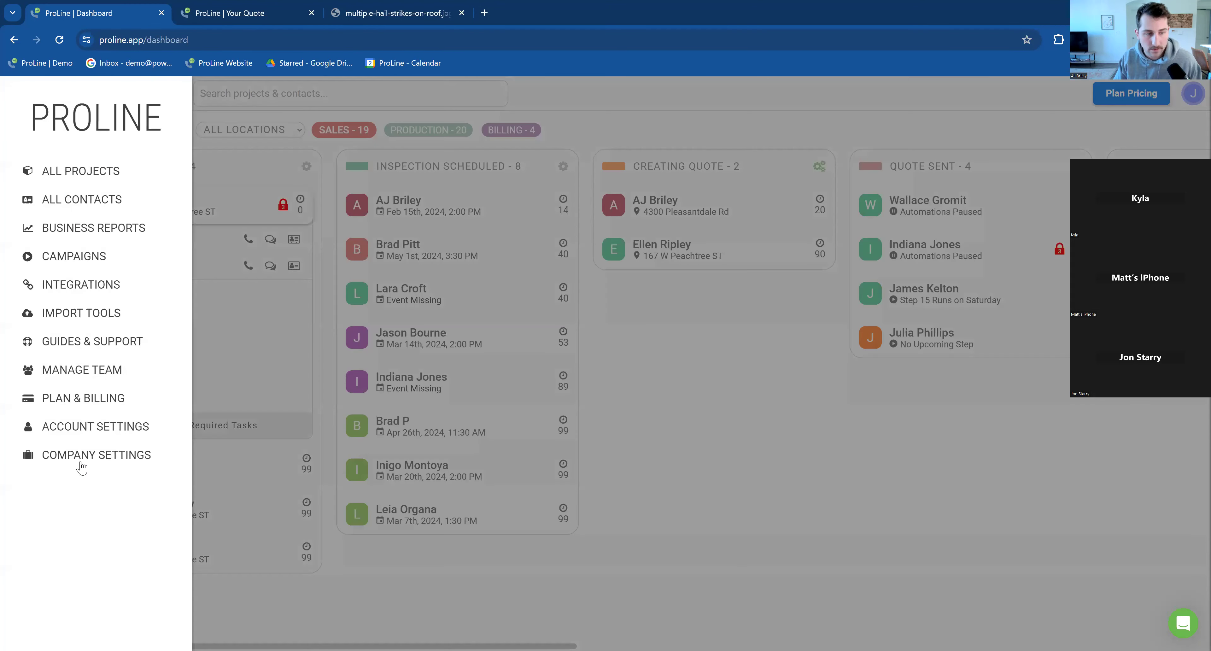
pyautogui.click(81, 459)
pyautogui.click(428, 156)
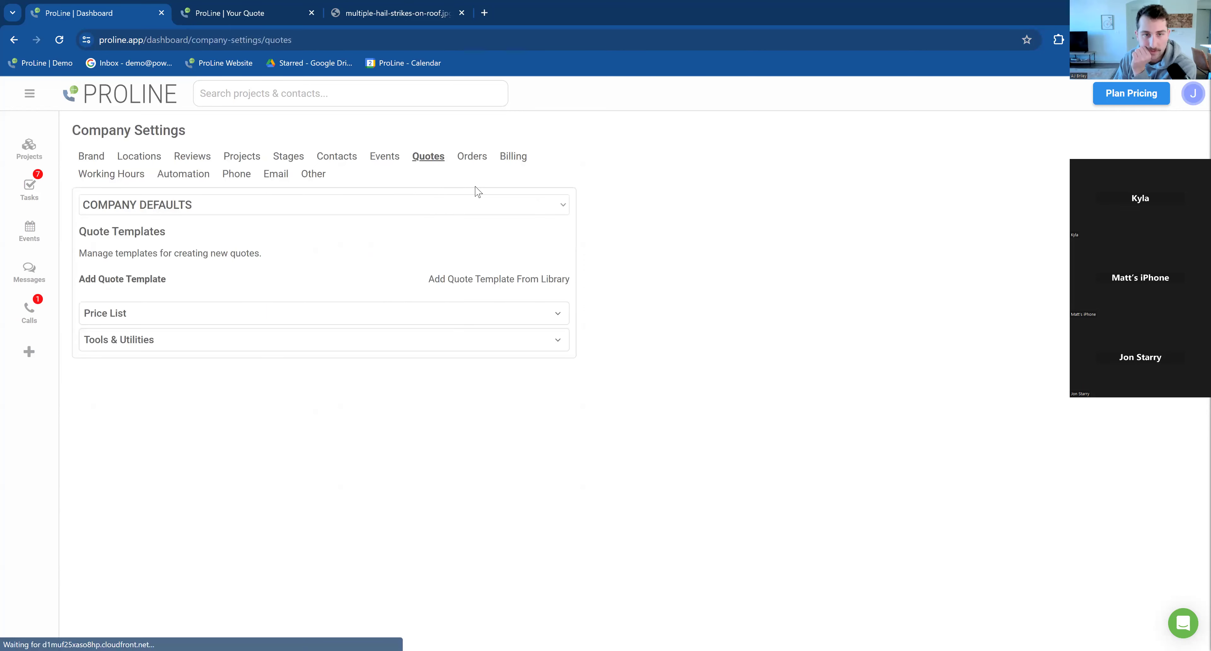
pyautogui.scroll(-1, 418, 334)
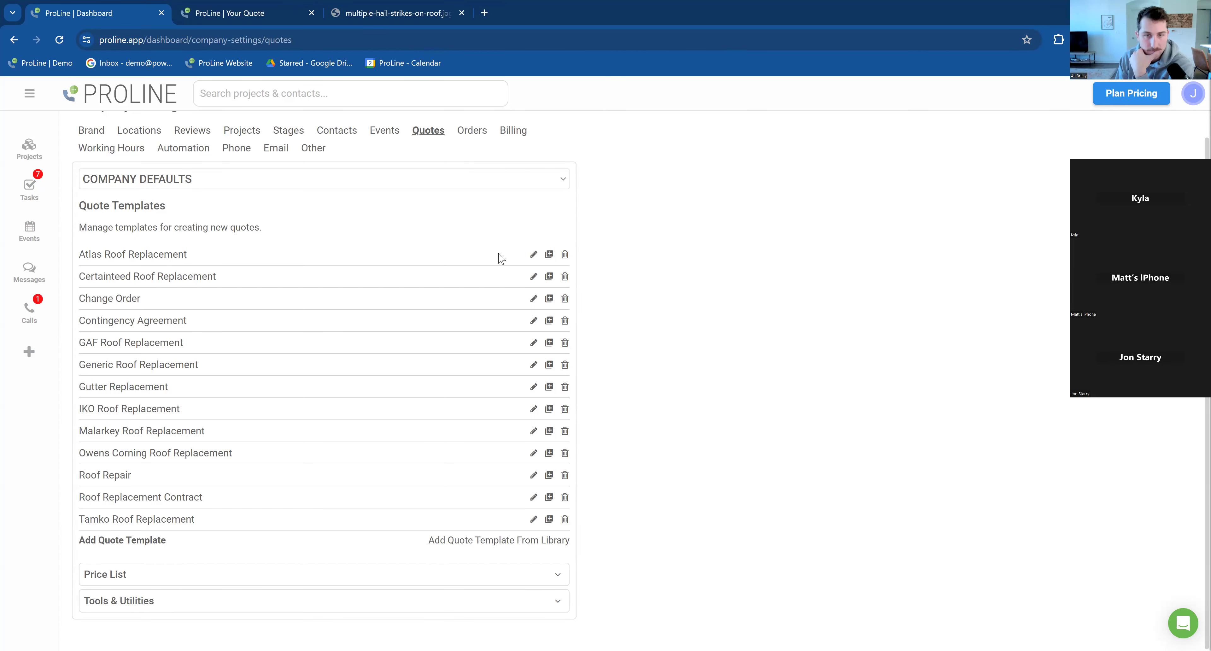
pyautogui.click(534, 255)
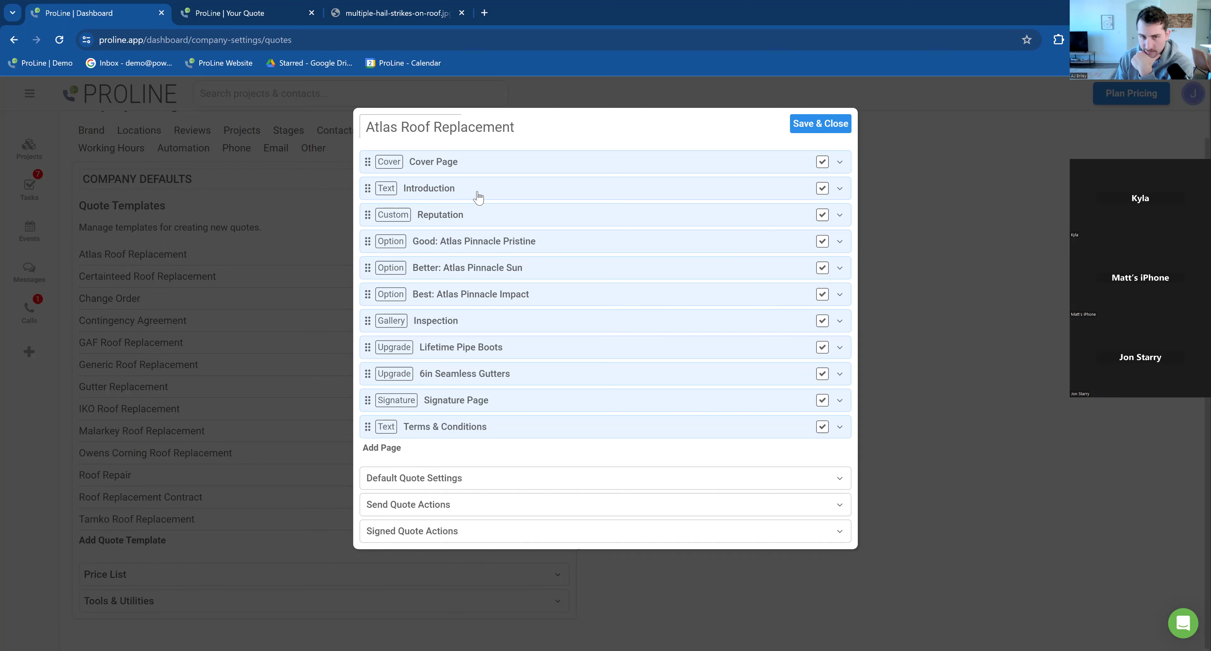
# Examine the Introduction page of the Atlas Roof Replacement template, including its letter text and personalization variables, and collapse it.
pyautogui.click(478, 197)
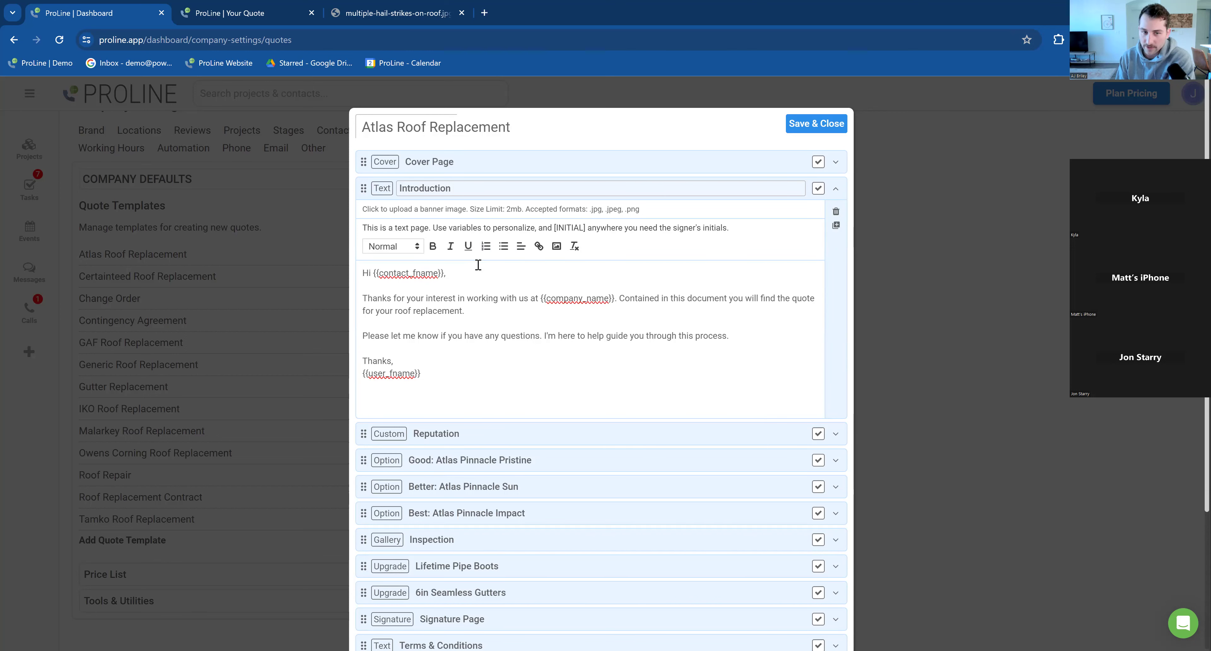
pyautogui.tripleClick(366, 272)
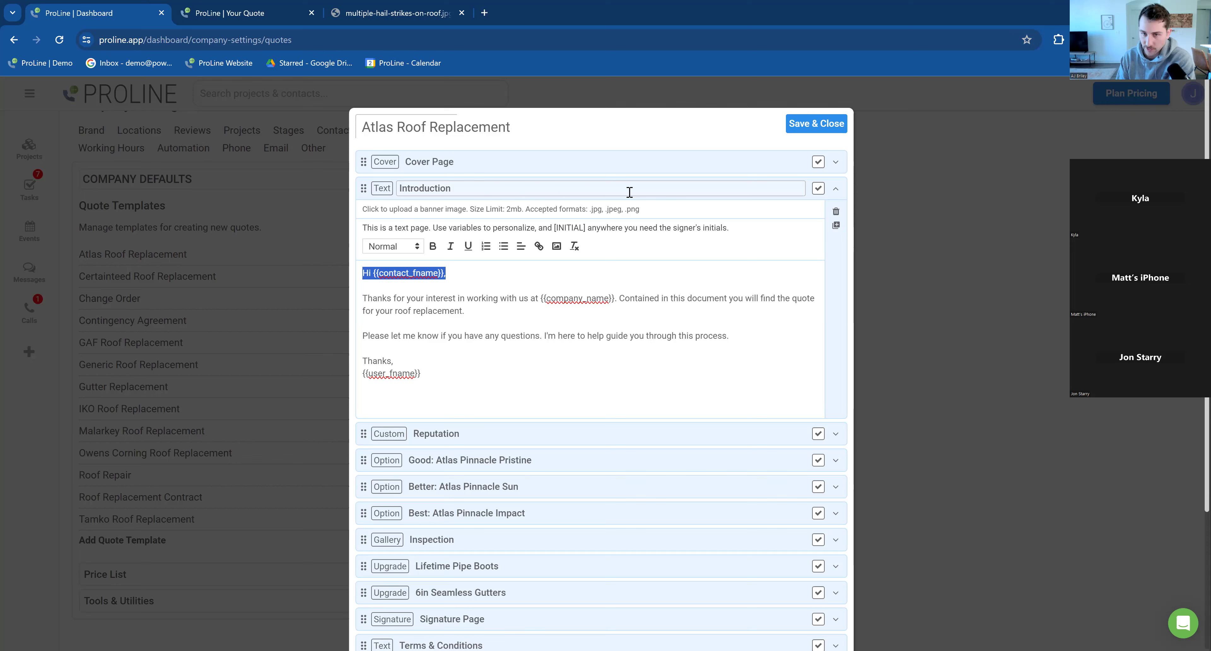
pyautogui.click(366, 187)
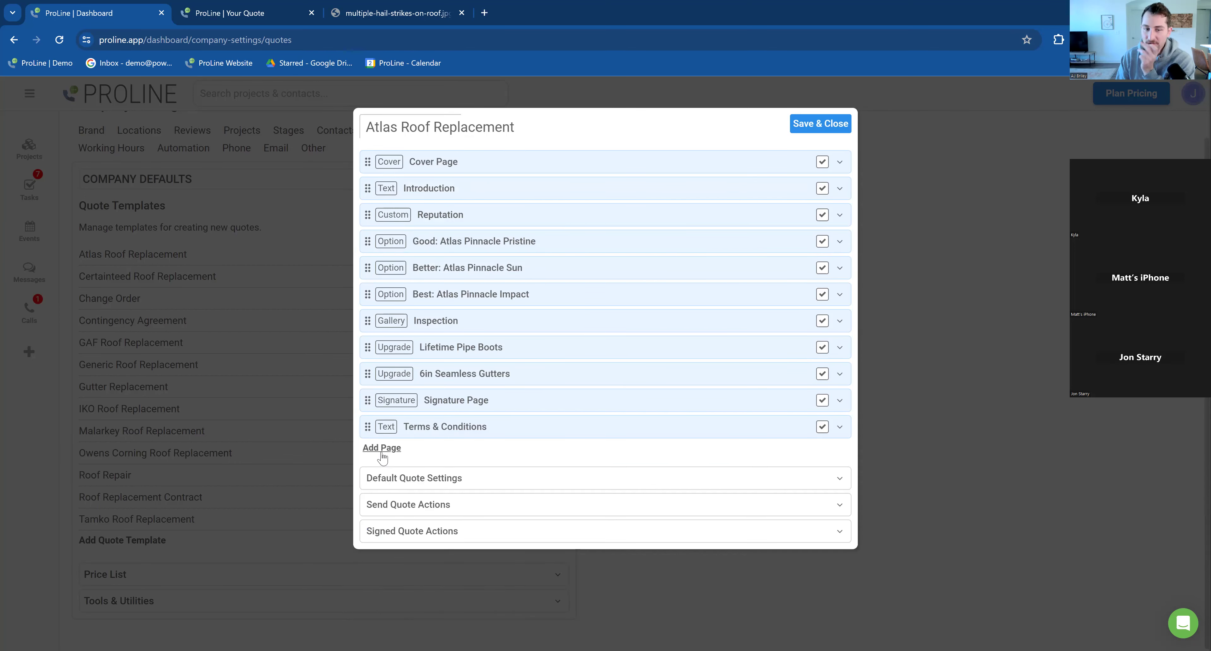
pyautogui.click(839, 190)
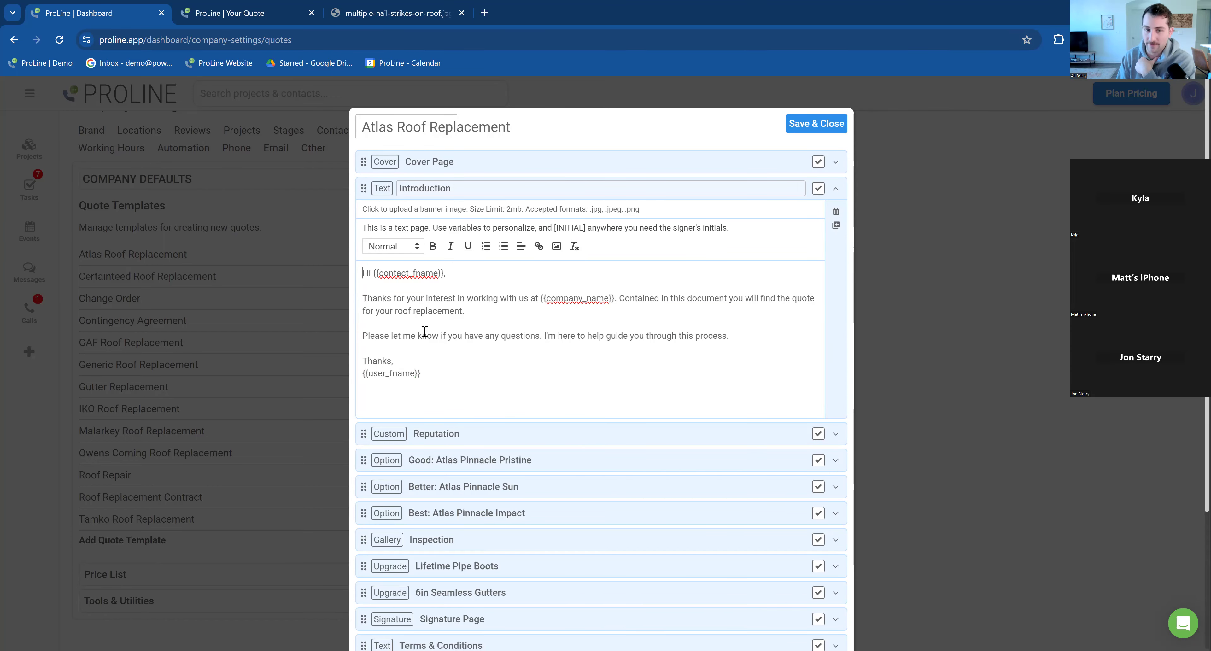
pyautogui.moveTo(476, 189); pyautogui.dragTo(367, 188)
pyautogui.moveTo(506, 376); pyautogui.dragTo(362, 274)
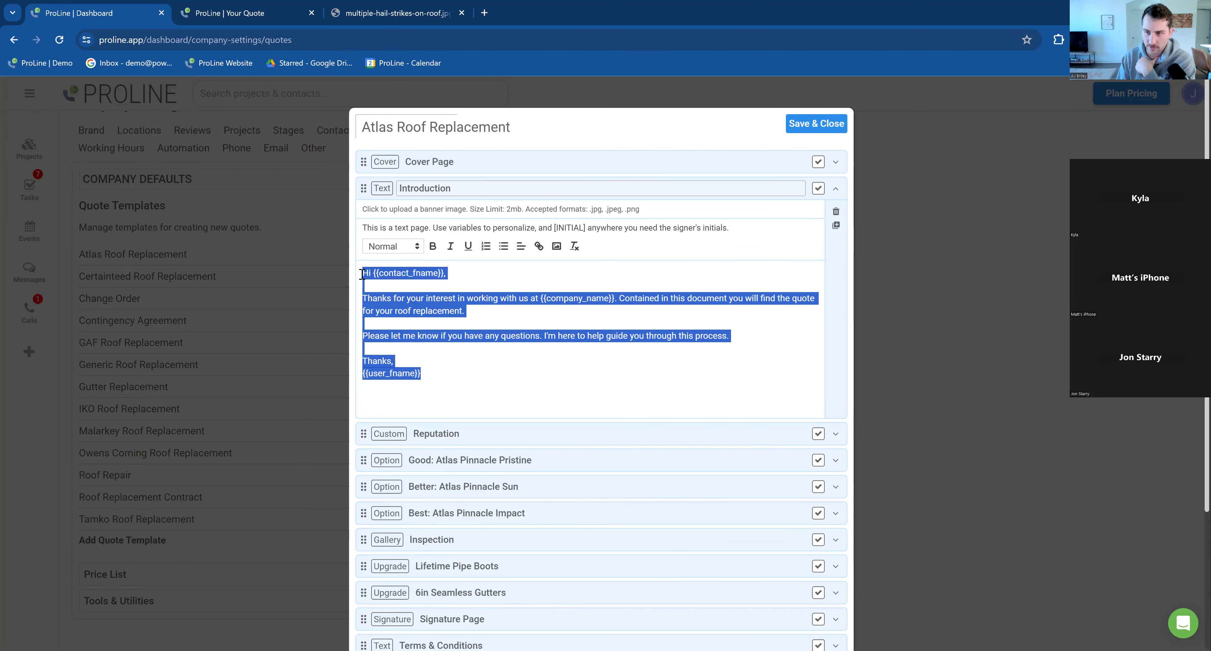
pyautogui.click(452, 374)
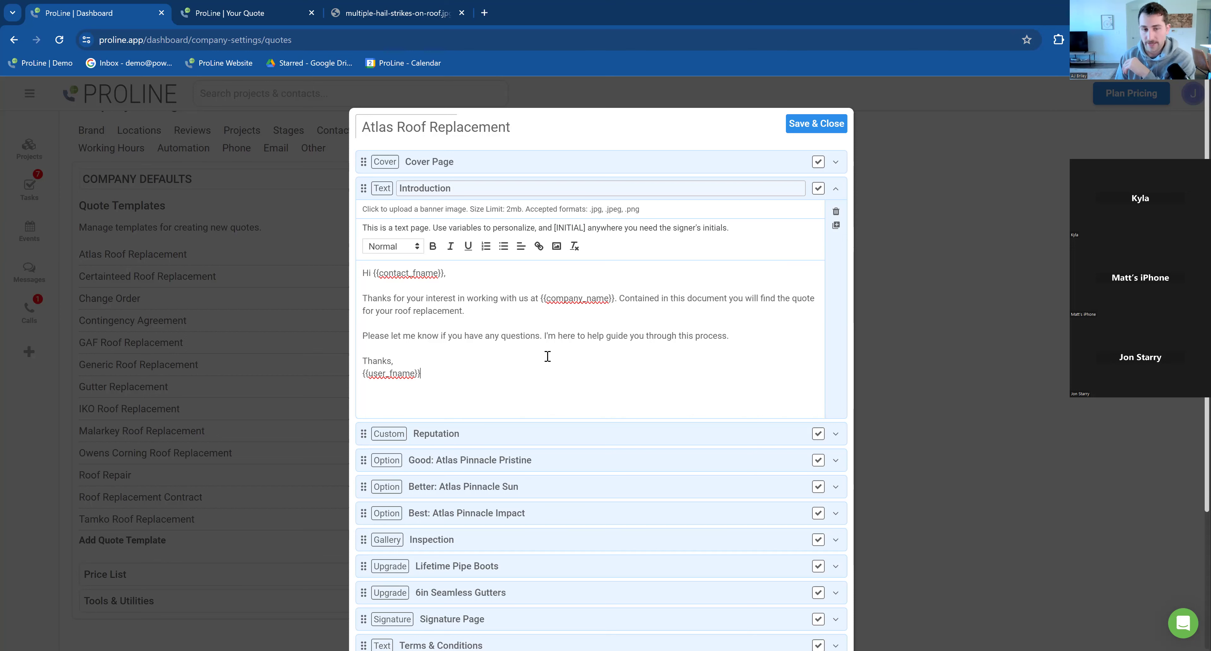
pyautogui.click(836, 190)
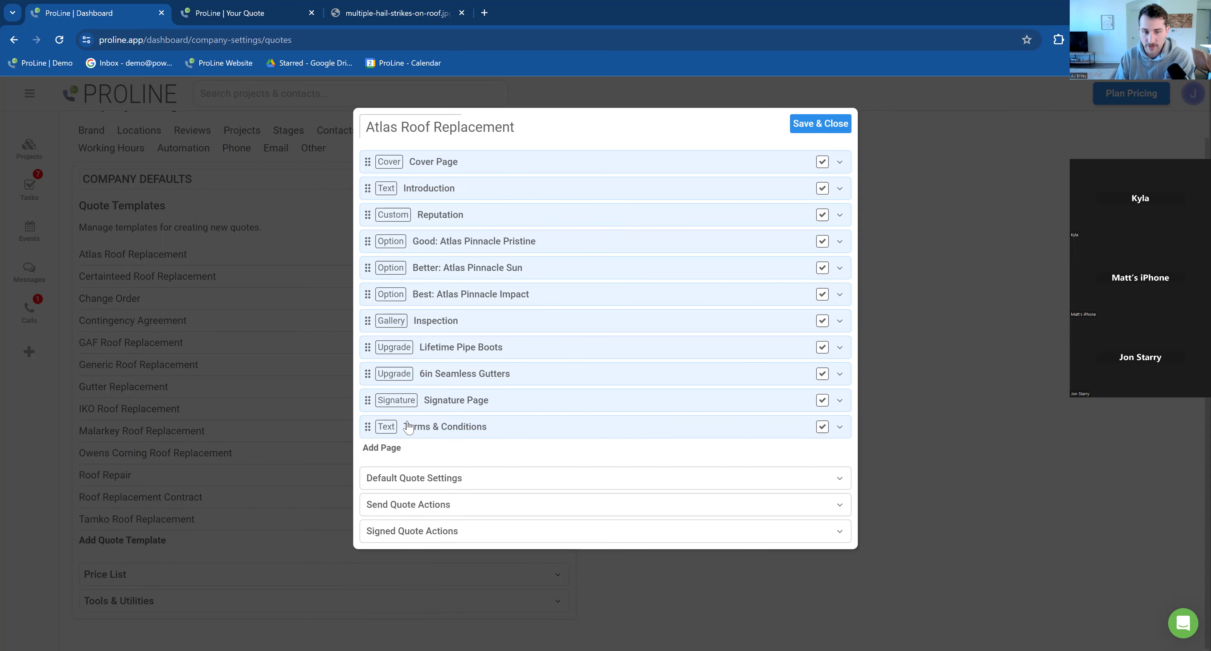
# Reopen the Introduction page and check its editable letter from the greeting through the sign-off.
pyautogui.click(478, 188)
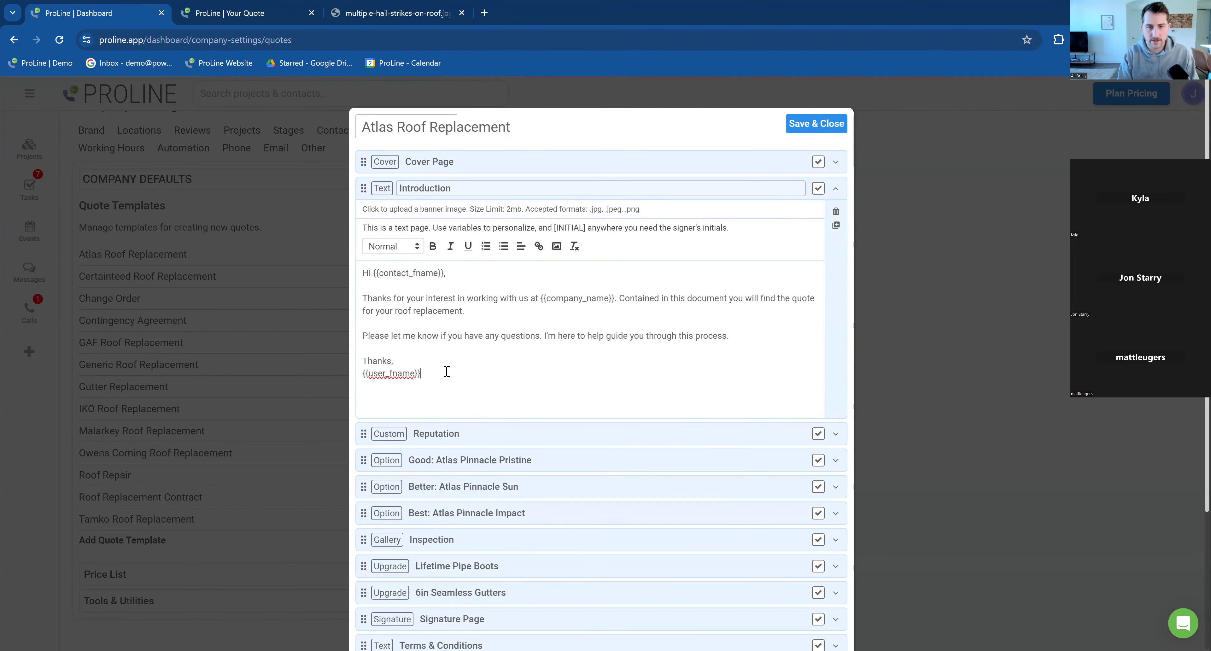
pyautogui.scroll(-1, 454, 381)
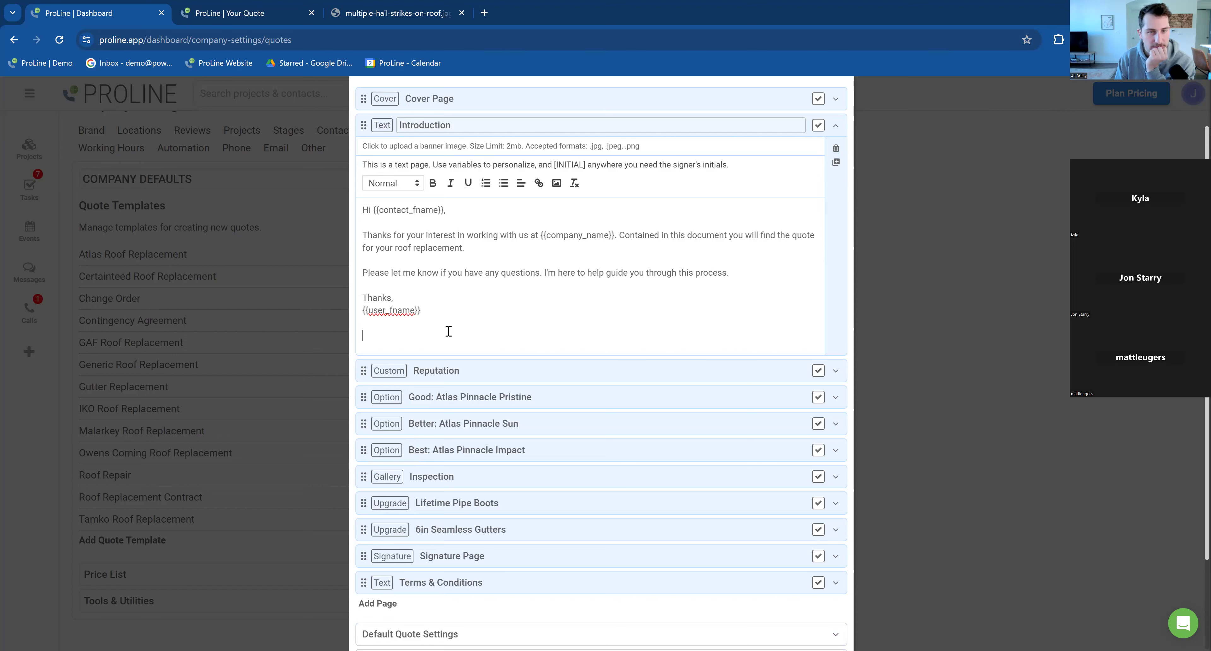
pyautogui.press('BackSpace')
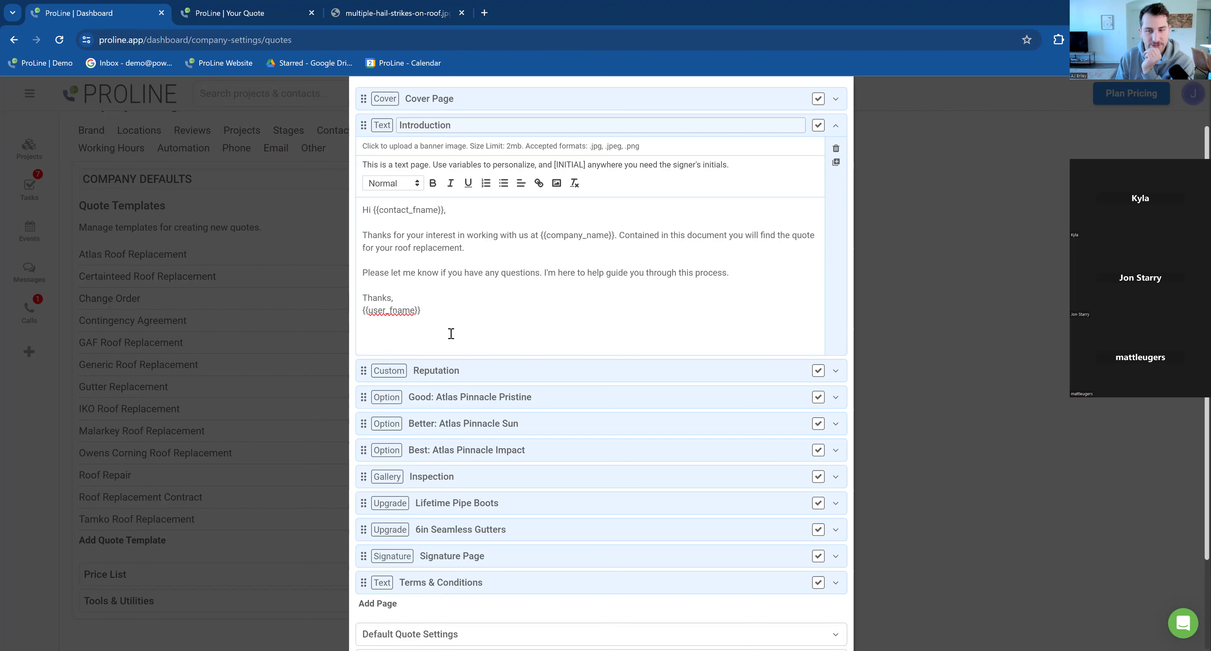
pyautogui.click(490, 248)
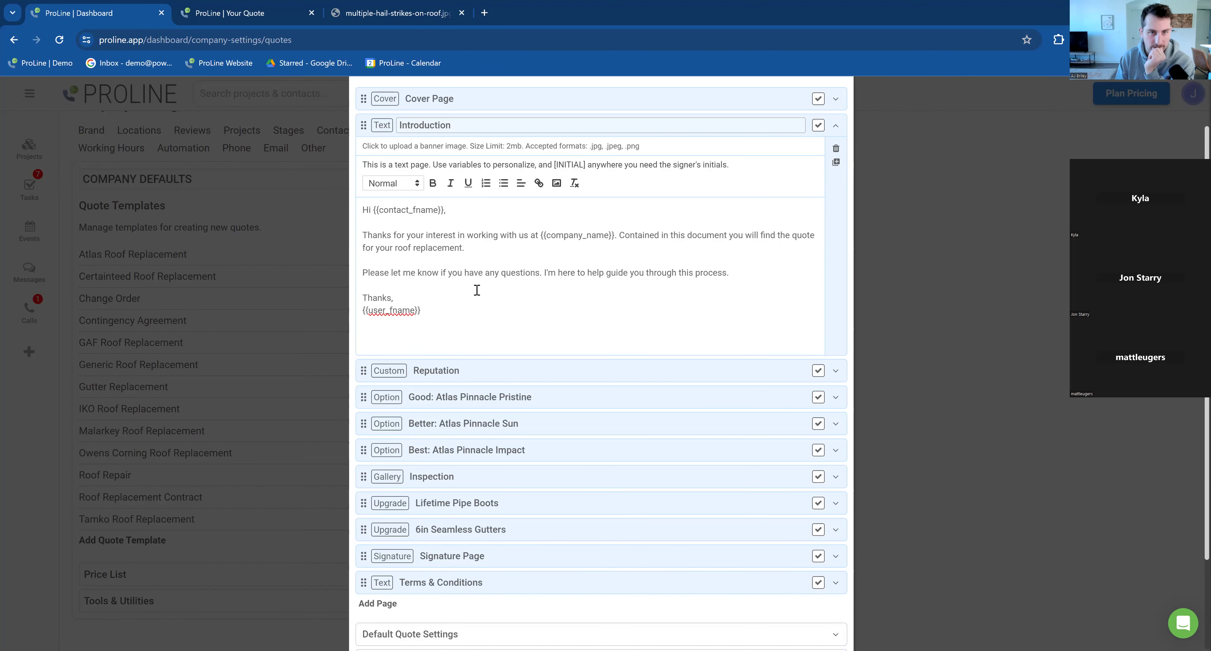
pyautogui.scroll(2, 476, 289)
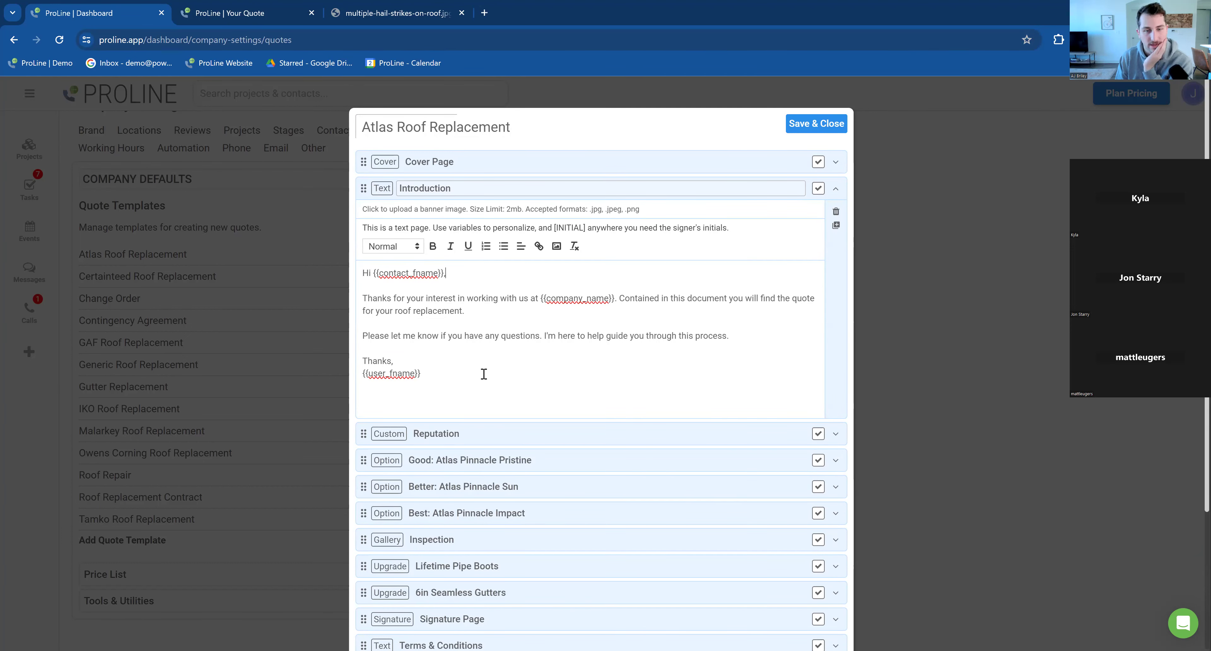
pyautogui.moveTo(484, 374); pyautogui.dragTo(352, 277)
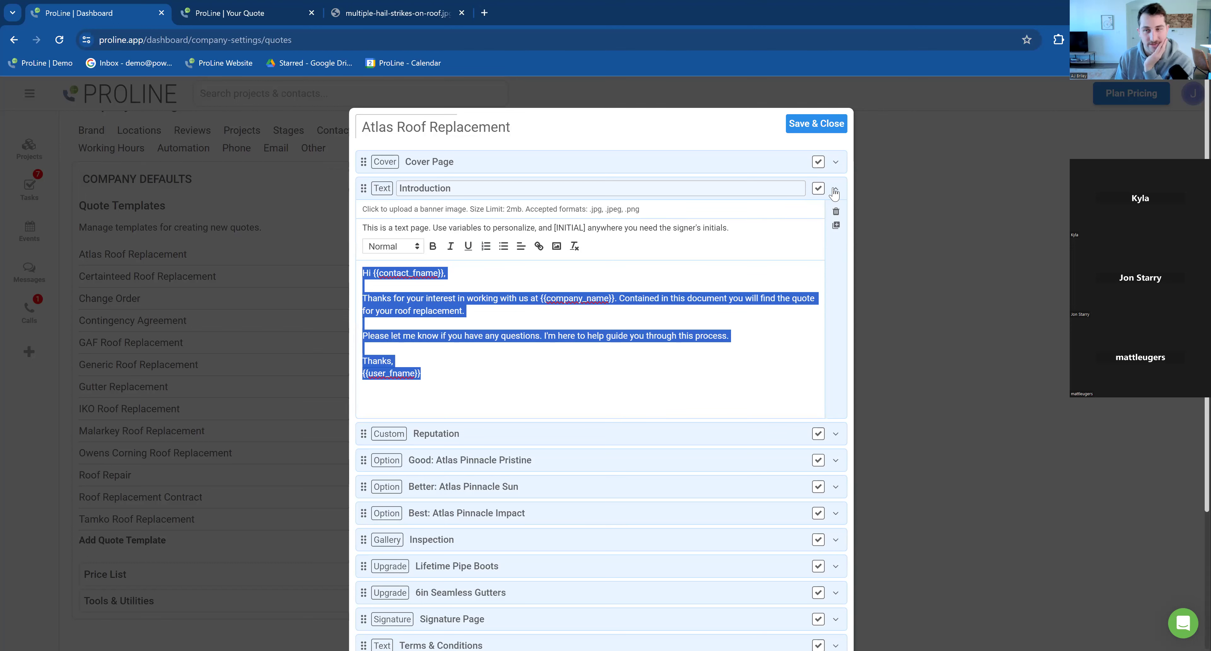
# Add the line "Carpentry" below the Introduction's sign-off and format it as Heading 2.
pyautogui.click(511, 372)
pyautogui.press('Return')
pyautogui.press('Return')
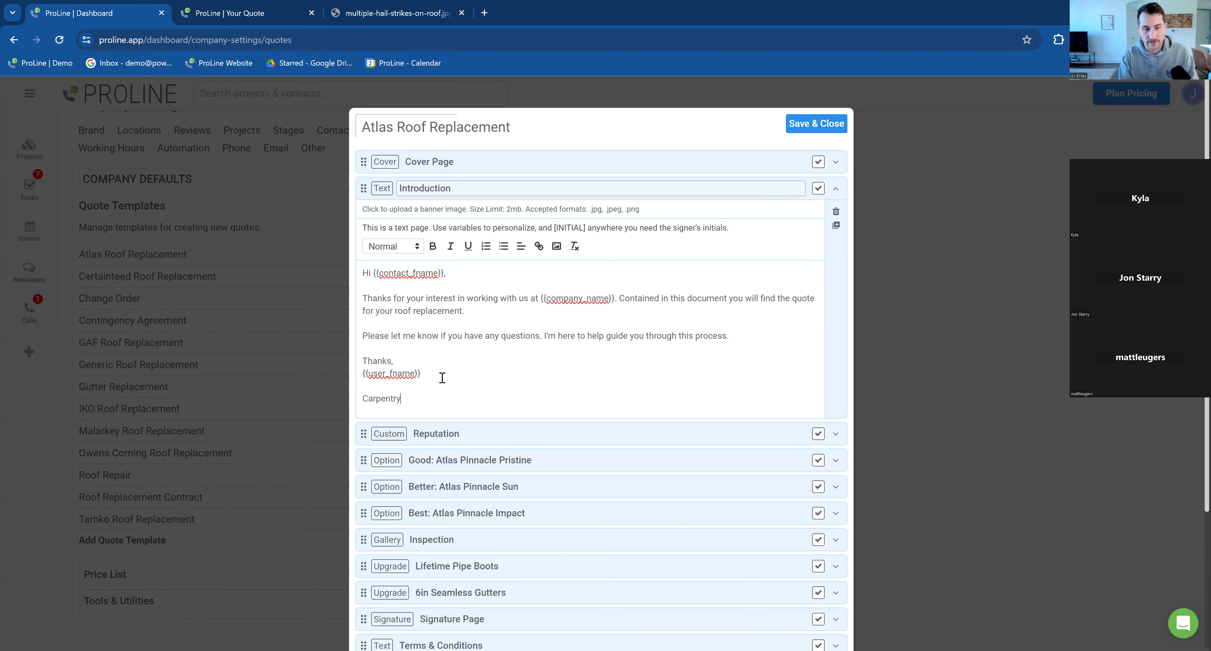
pyautogui.moveTo(403, 400); pyautogui.dragTo(363, 399)
pyautogui.click(414, 247)
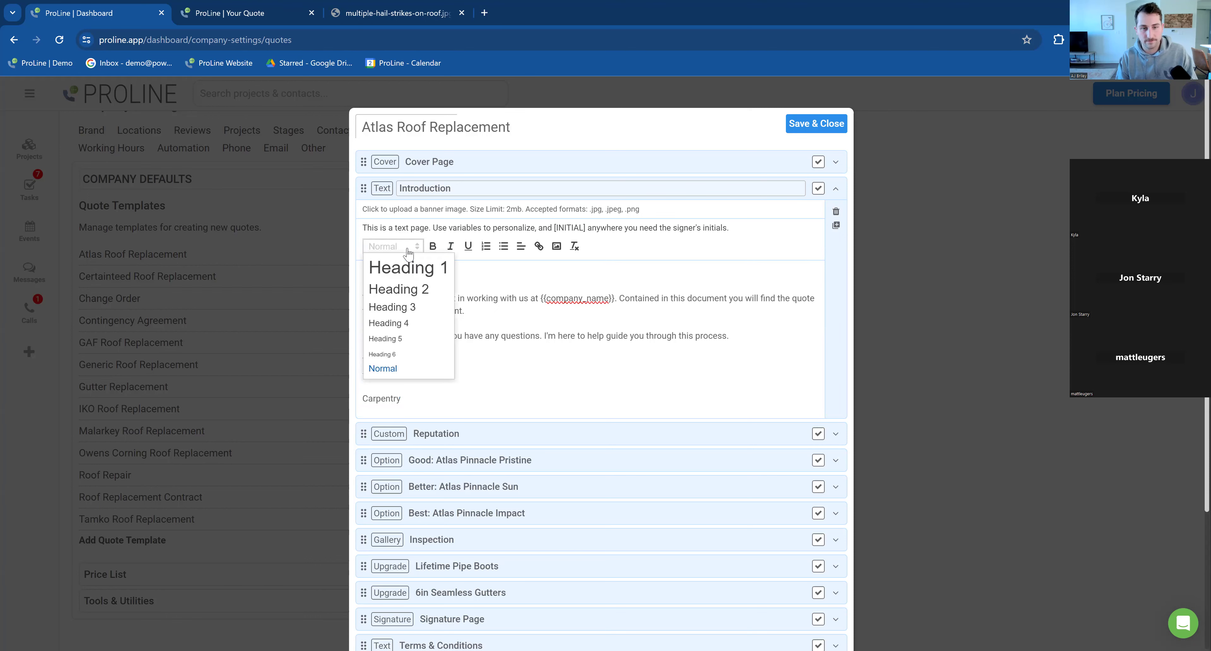
pyautogui.click(423, 291)
# Add the filler line "asdfasdk;flj" under the Carpentry heading and underline the heading.
pyautogui.click(429, 408)
pyautogui.press('Return')
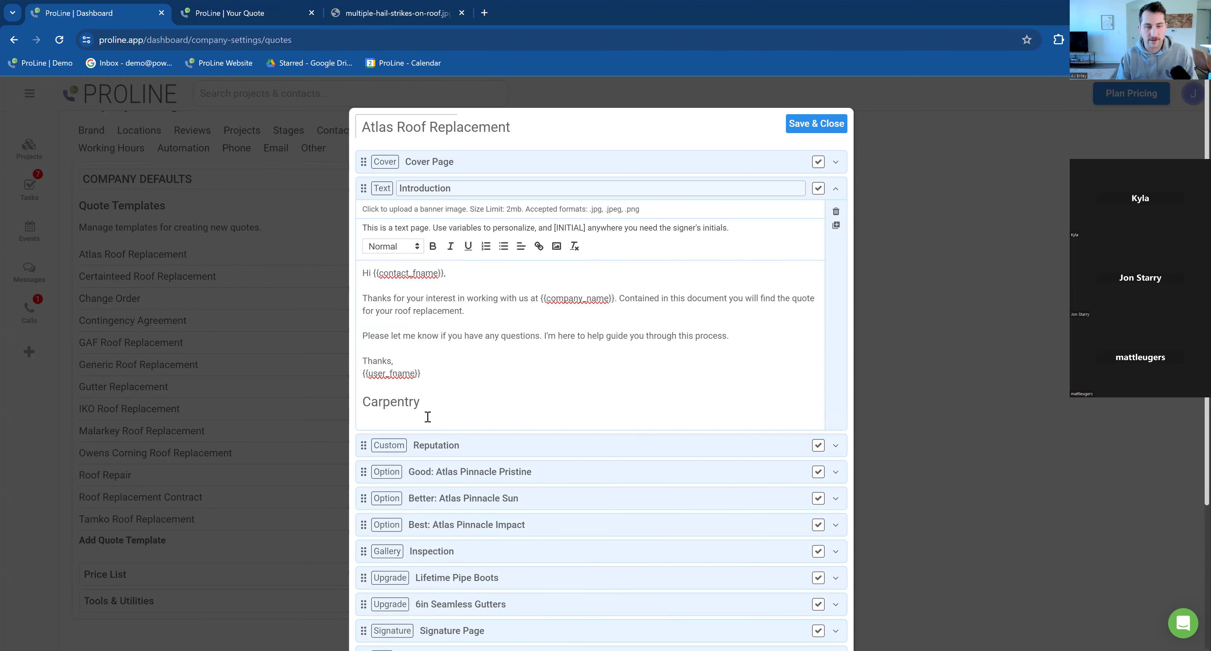
pyautogui.write('asdfasdk;flj')
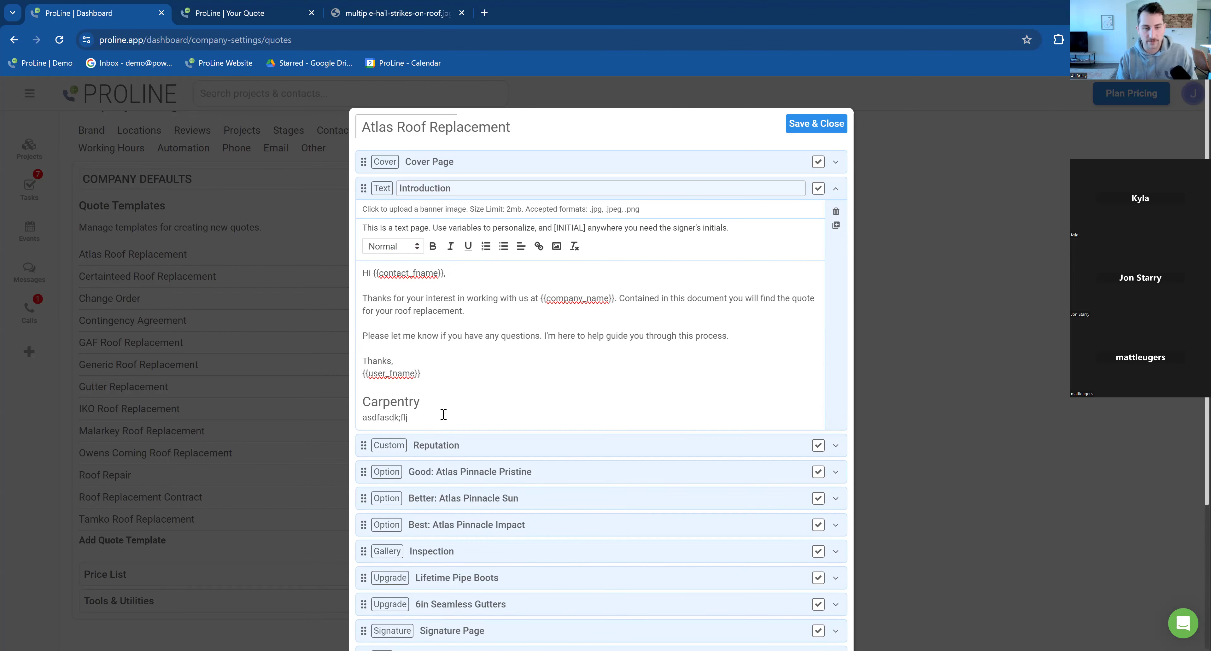
pyautogui.doubleClick(391, 403)
pyautogui.click(469, 246)
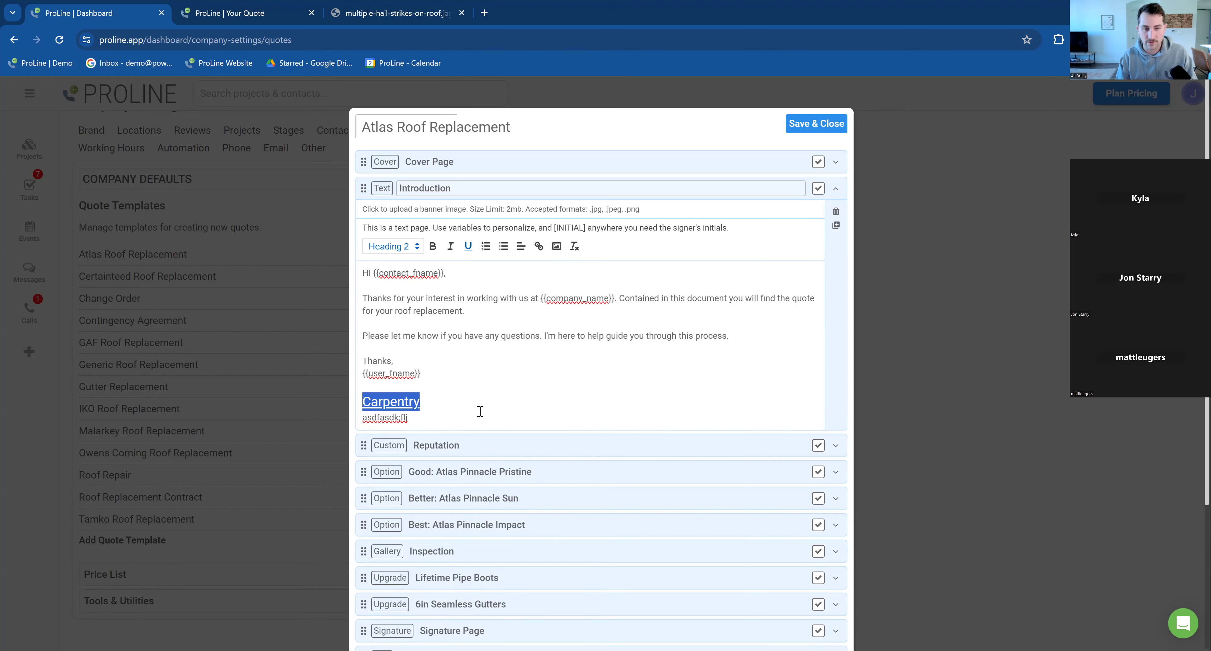
pyautogui.click(469, 417)
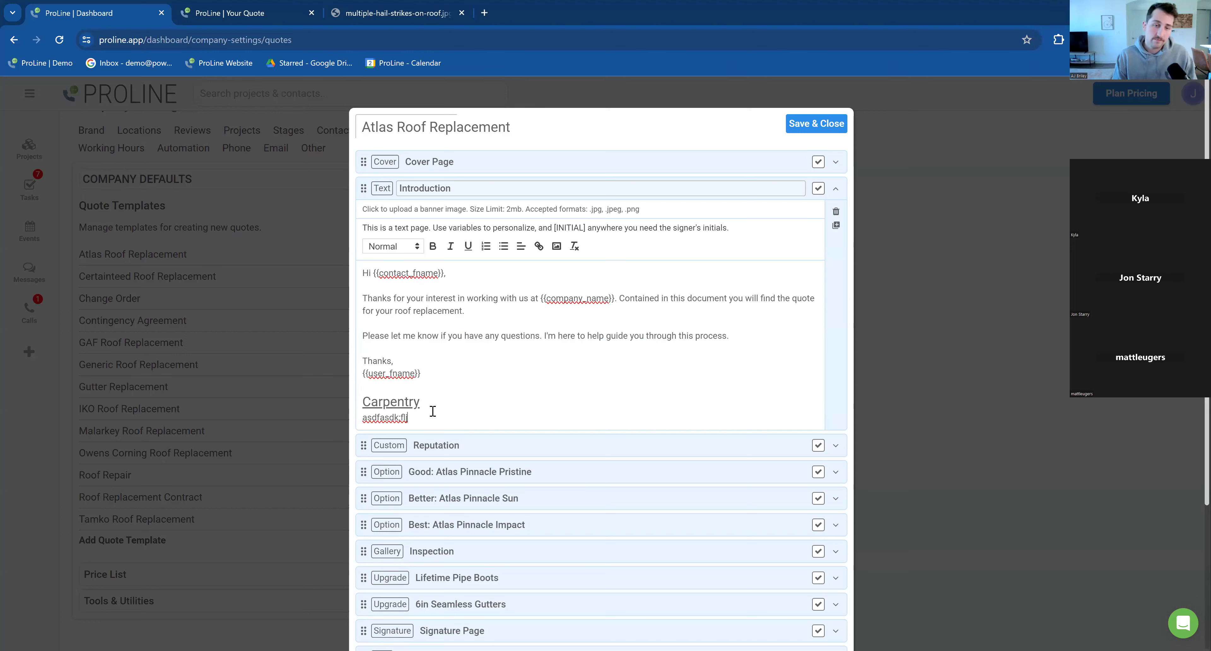
# Delete the Carpentry heading and its filler line from the Introduction text.
pyautogui.moveTo(433, 418); pyautogui.dragTo(353, 430)
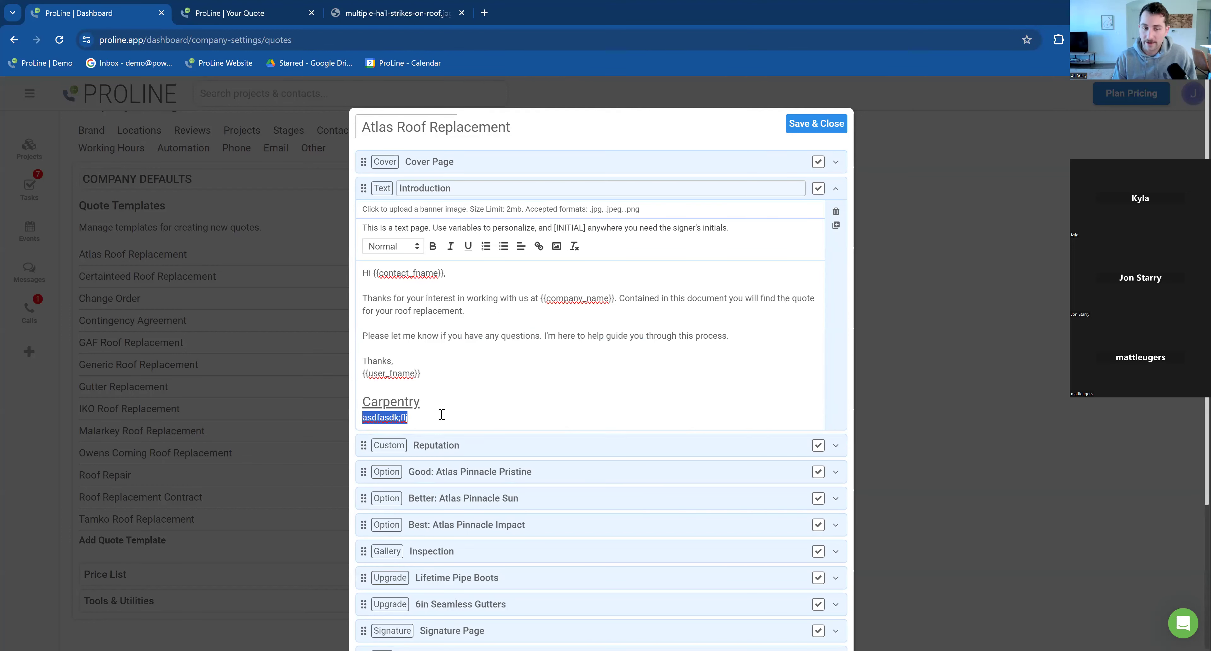
pyautogui.moveTo(436, 415); pyautogui.dragTo(341, 402)
pyautogui.press('BackSpace')
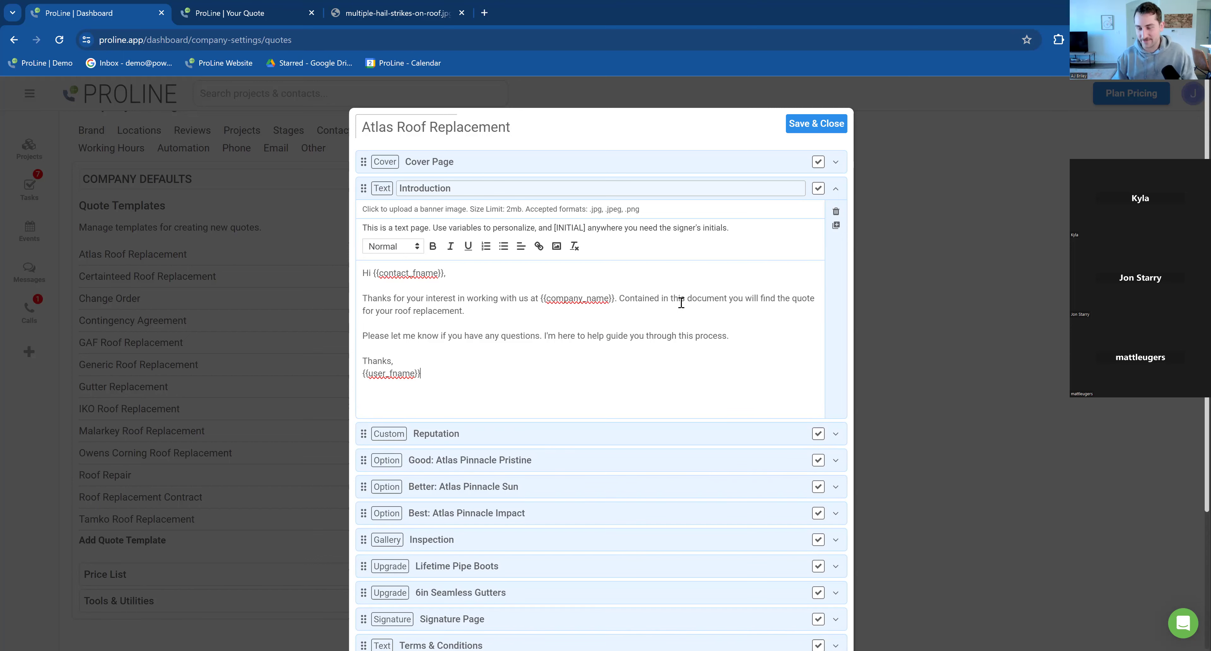
# Start adding a page to the quote template with the Custom page type, and close the dialog without adding it.
pyautogui.scroll(-3, 652, 409)
pyautogui.click(378, 540)
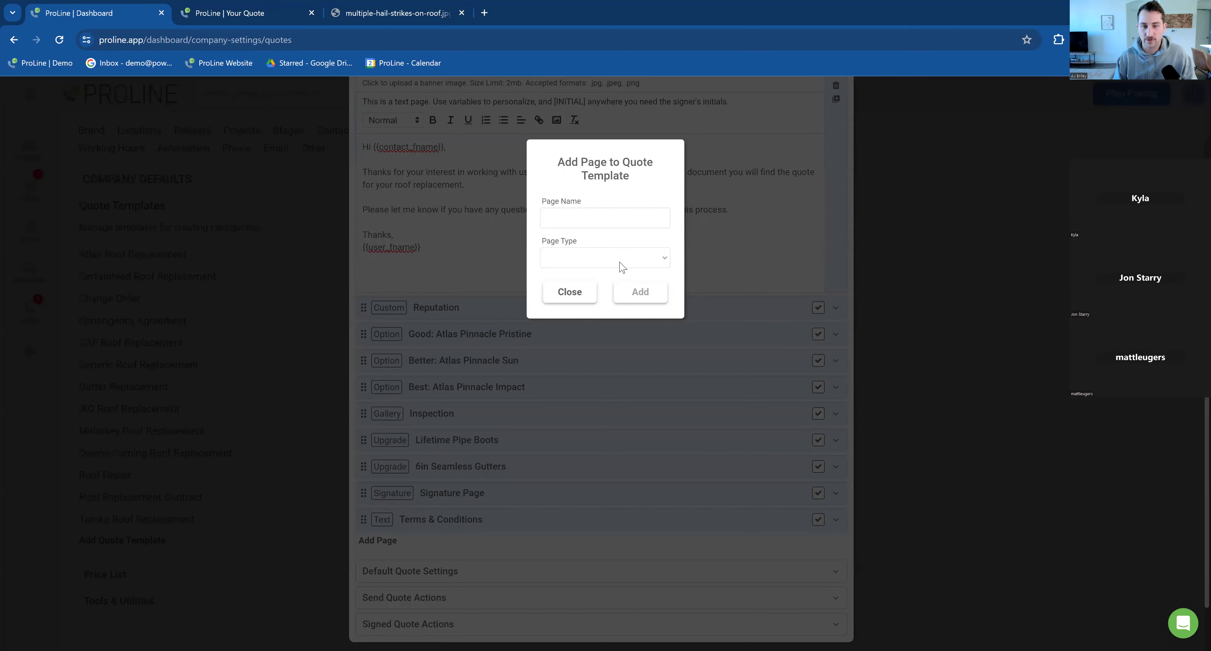
pyautogui.click(622, 266)
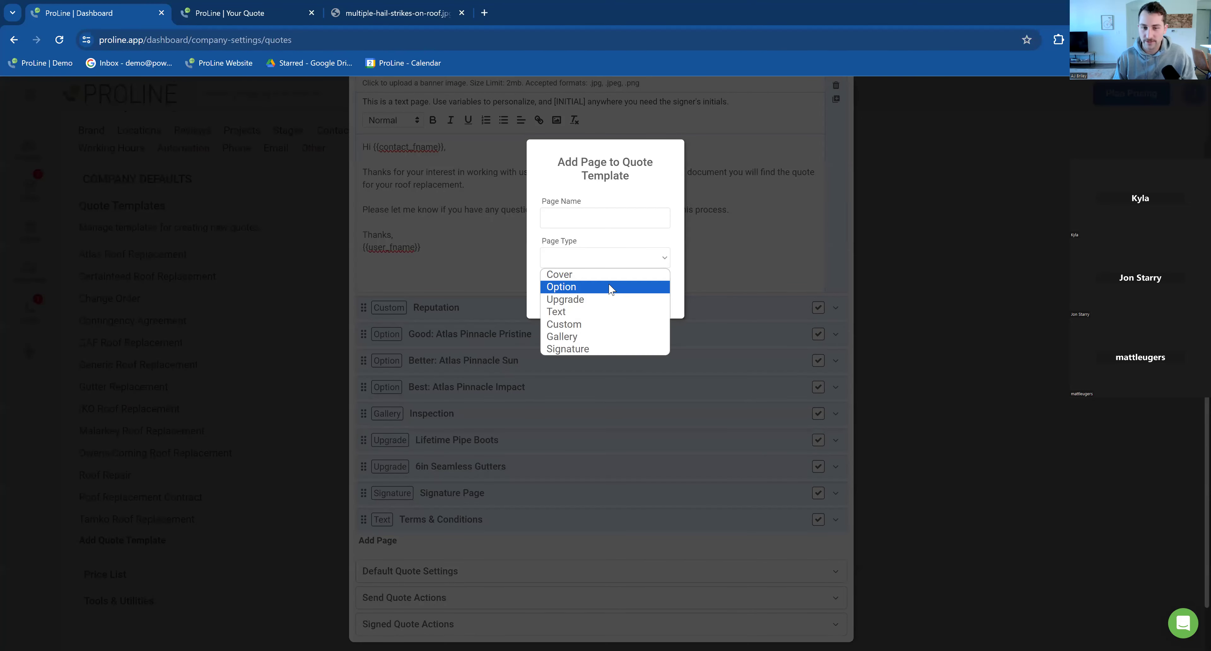
pyautogui.click(605, 331)
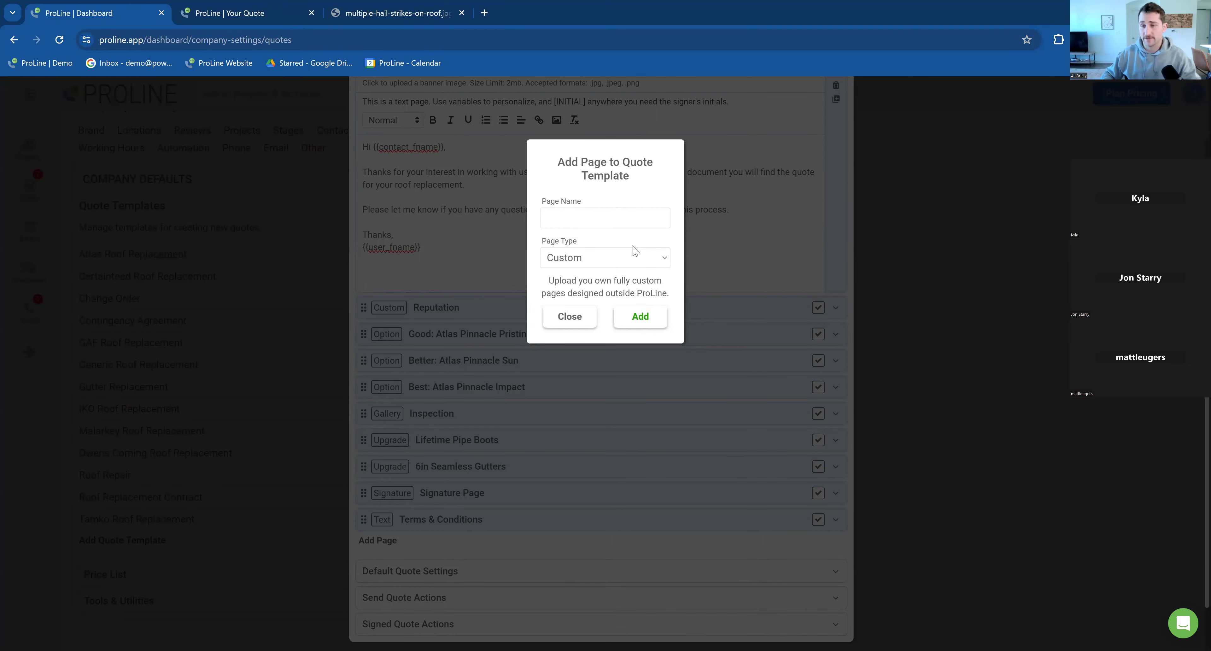
pyautogui.click(569, 327)
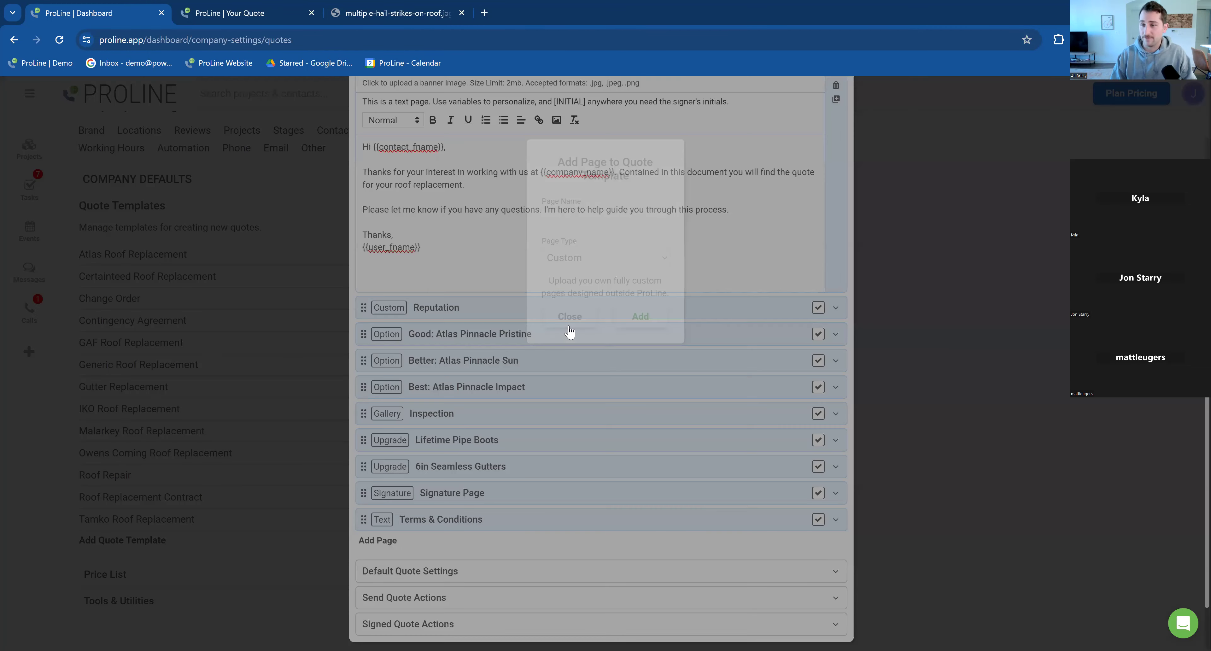
# Collapse the Introduction page and expand the custom Reputation page to view its uploaded design.
pyautogui.scroll(3, 569, 362)
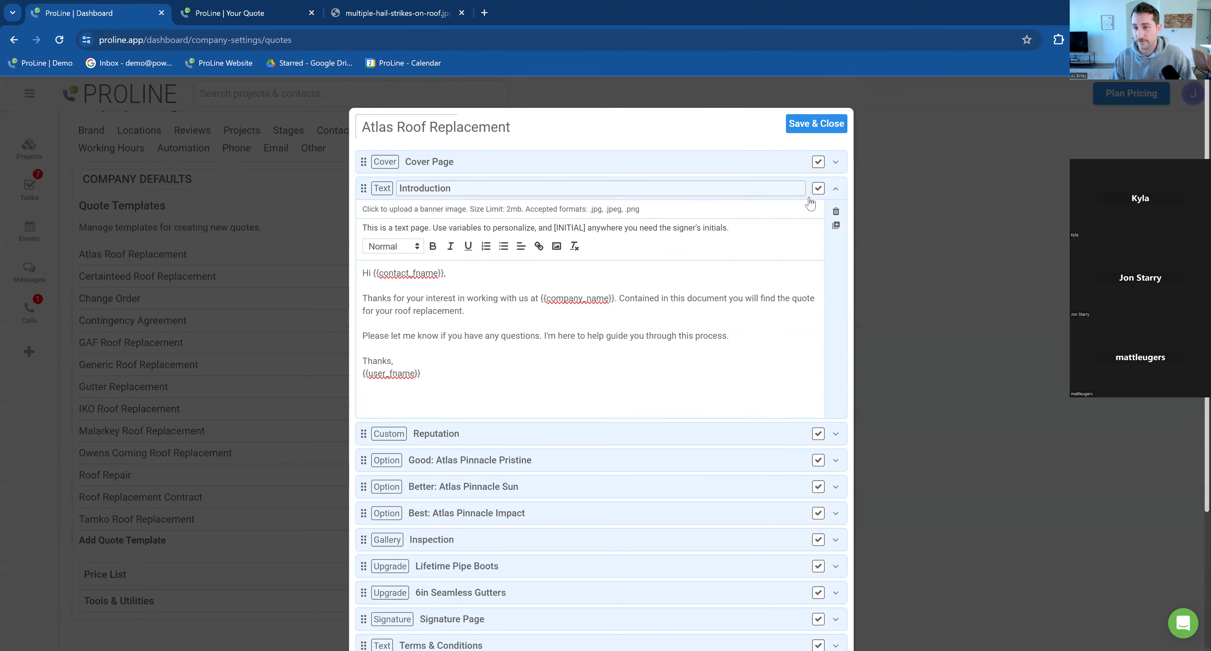
pyautogui.click(836, 189)
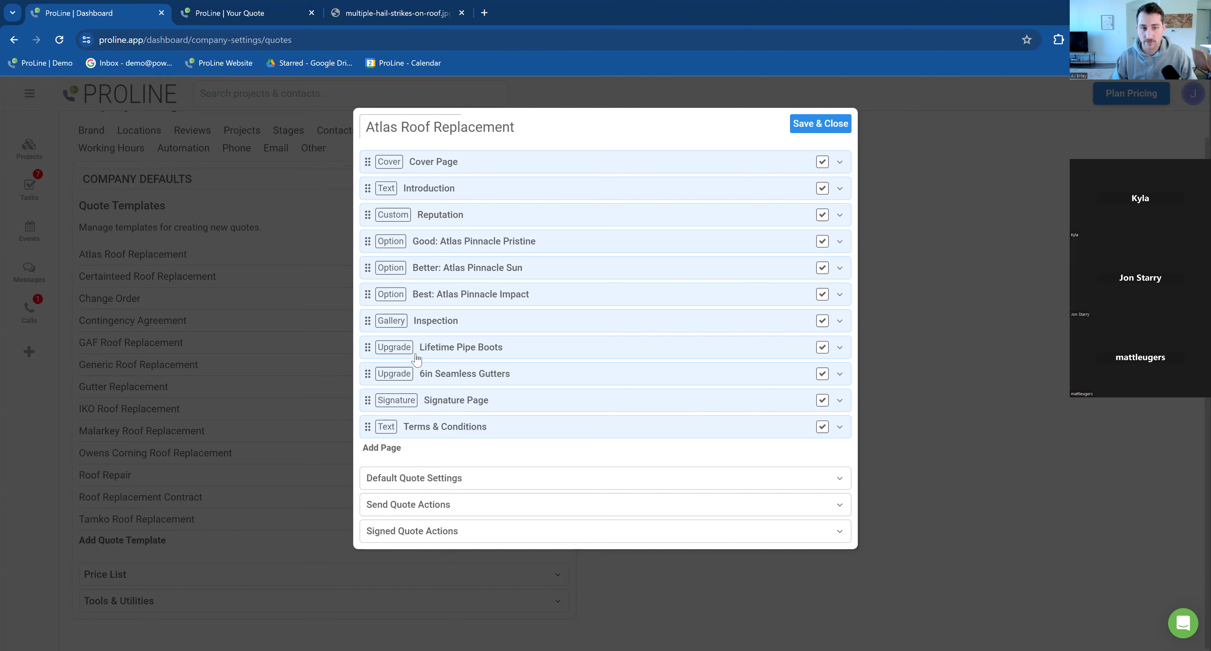
pyautogui.click(442, 217)
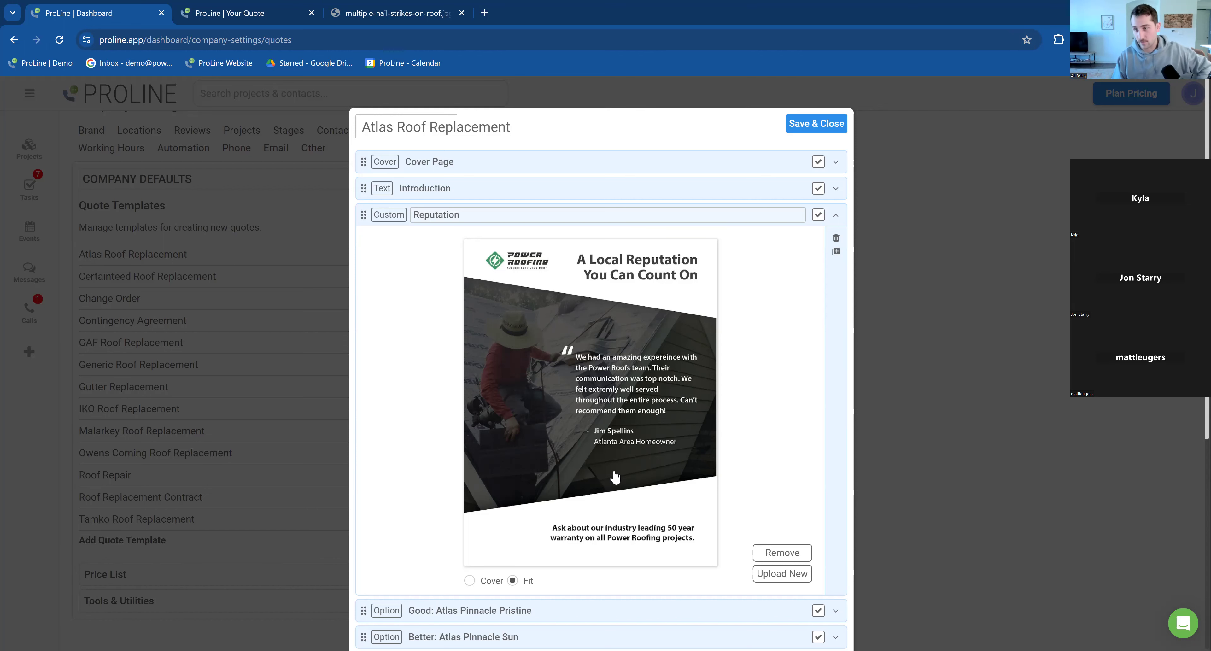
# Compare the contents of the Introduction, Reputation and Better: Atlas Pinnacle Sun pages in the quote template, leaving each one collapsed.
pyautogui.click(841, 216)
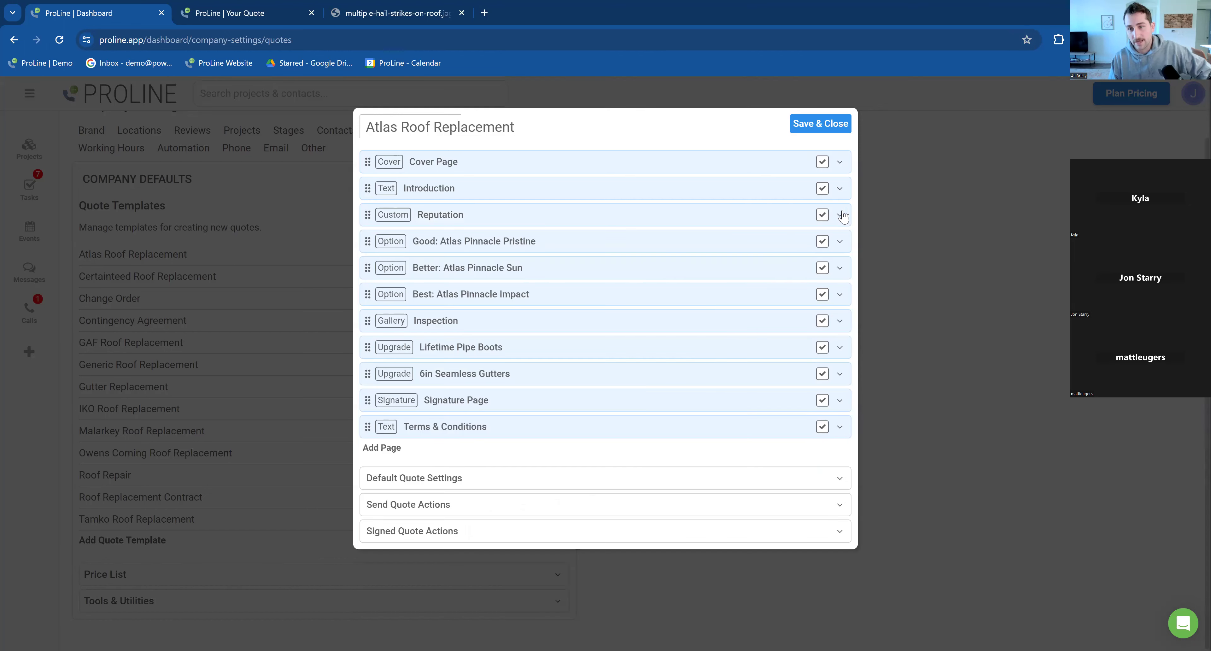
pyautogui.click(840, 189)
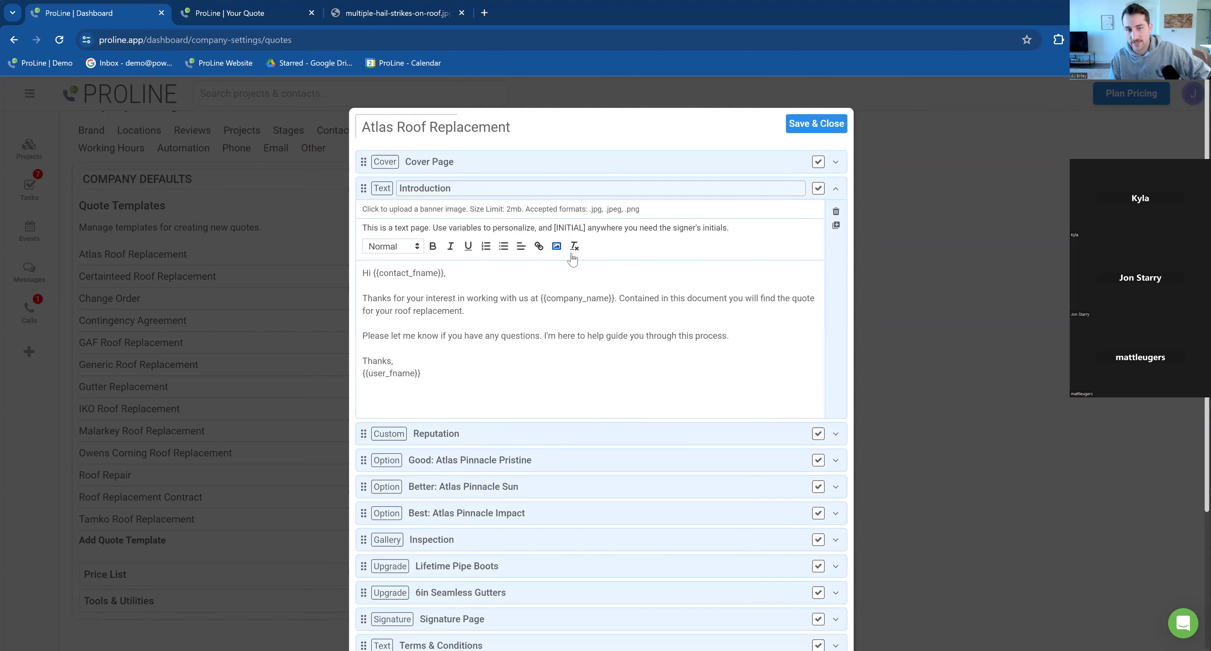
pyautogui.click(514, 439)
pyautogui.click(836, 216)
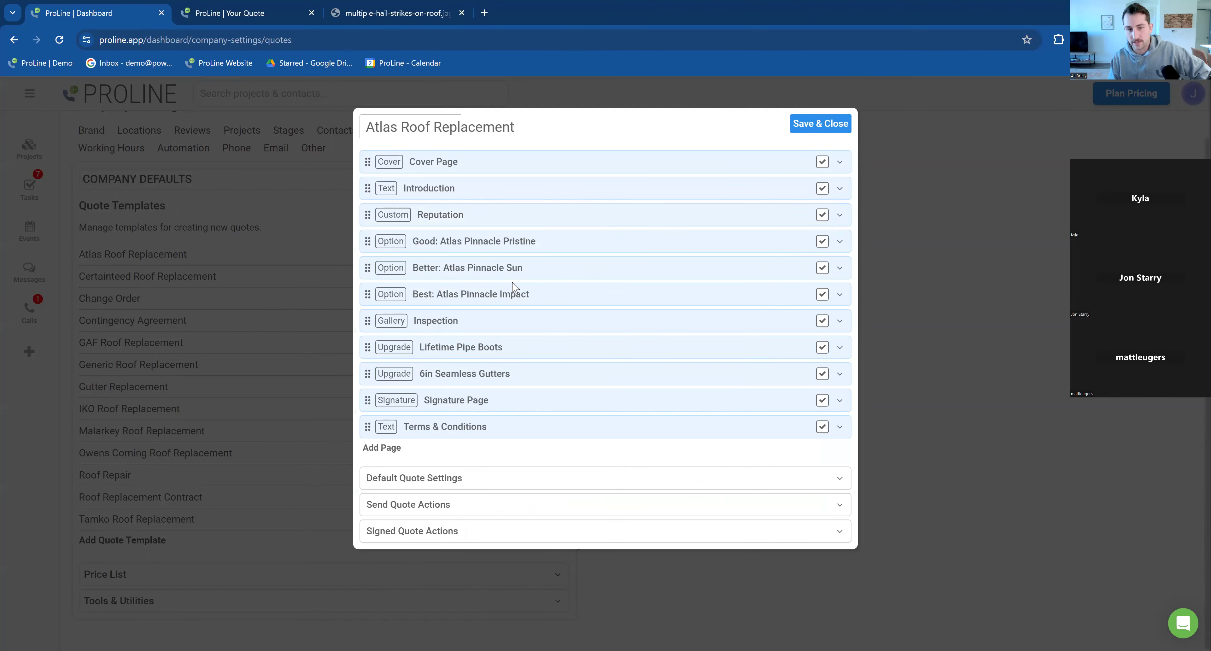
pyautogui.click(477, 268)
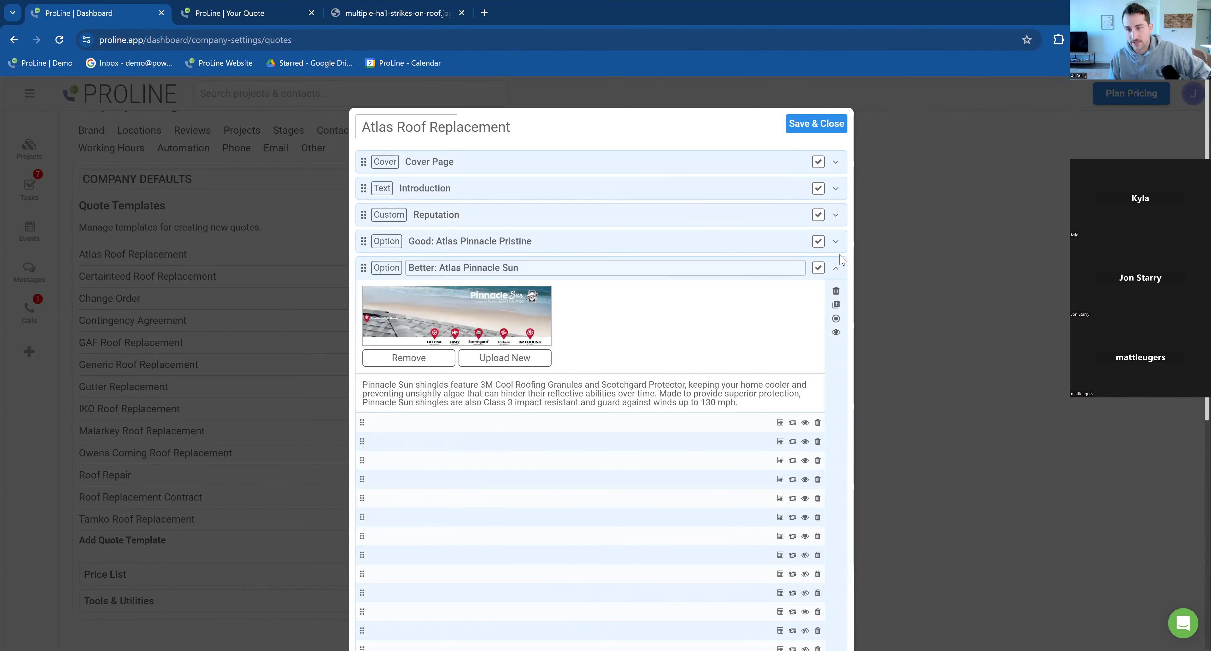
pyautogui.click(576, 267)
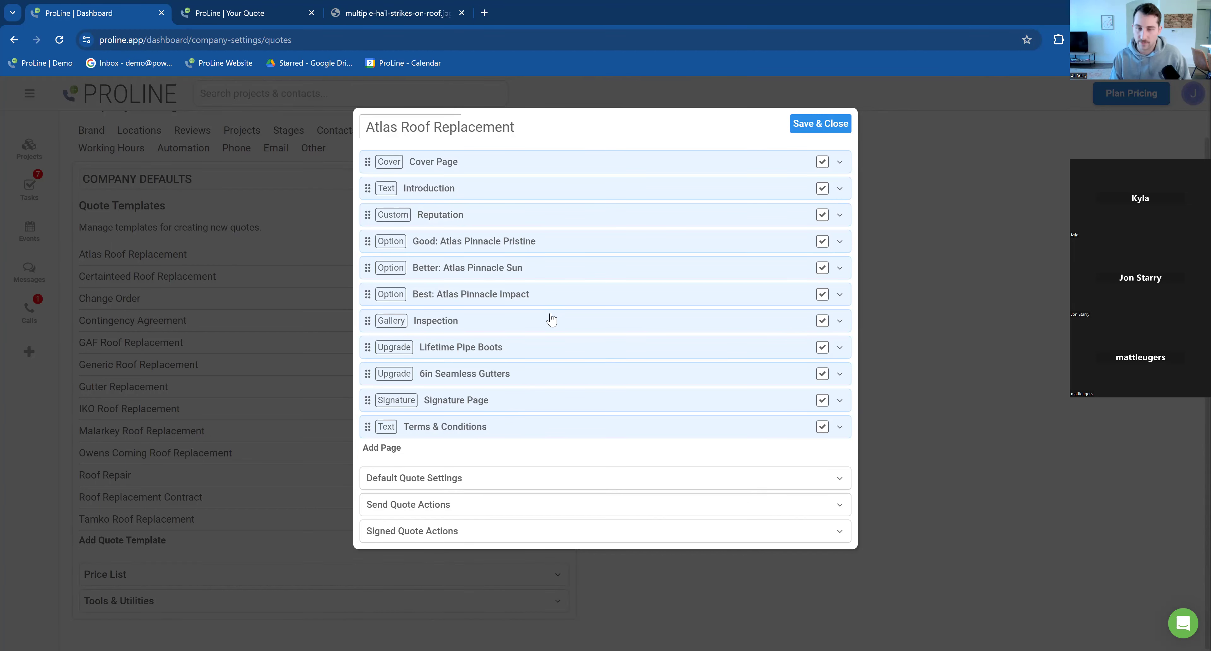
# Examine the Introduction page's body text and variables and the Good: Atlas Pinnacle Pristine option's content, leaving both pages collapsed.
pyautogui.click(769, 189)
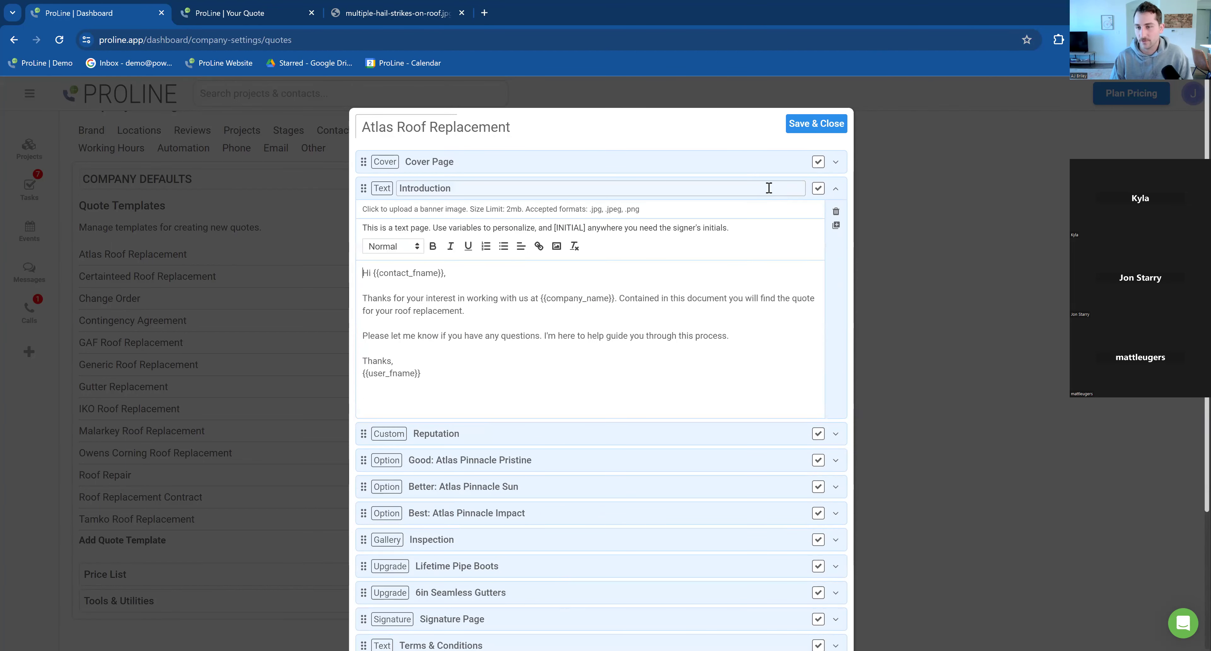
pyautogui.moveTo(583, 375); pyautogui.dragTo(331, 266)
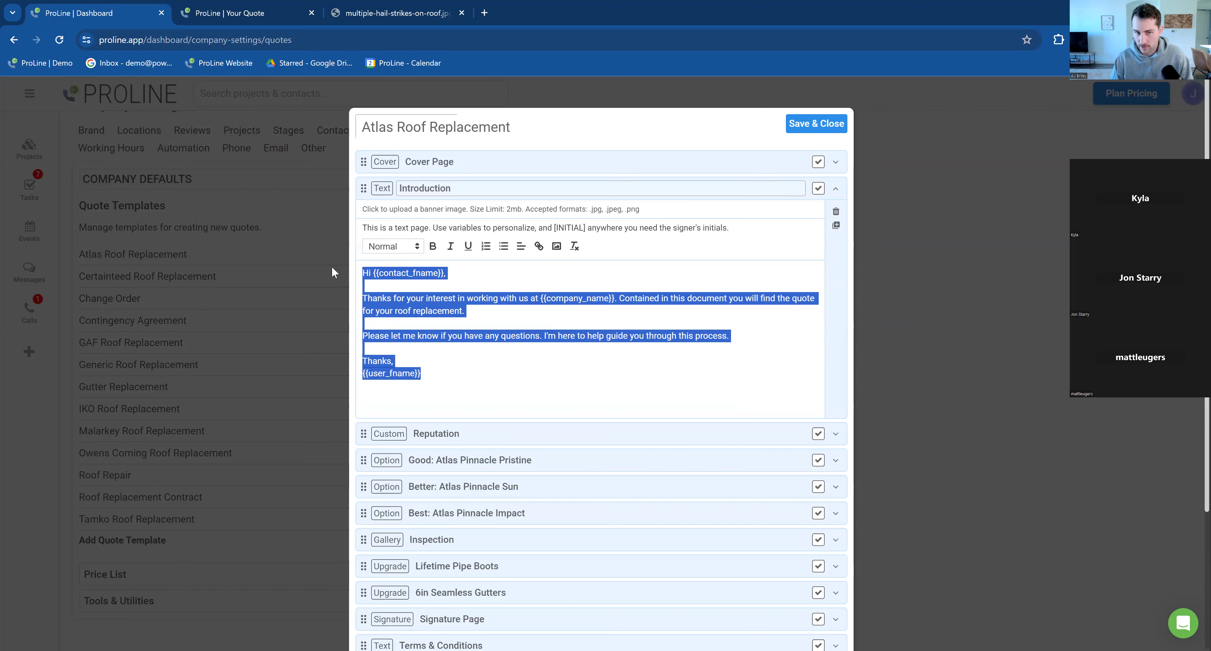
pyautogui.click(577, 278)
pyautogui.click(562, 381)
pyautogui.moveTo(562, 381); pyautogui.dragTo(357, 270)
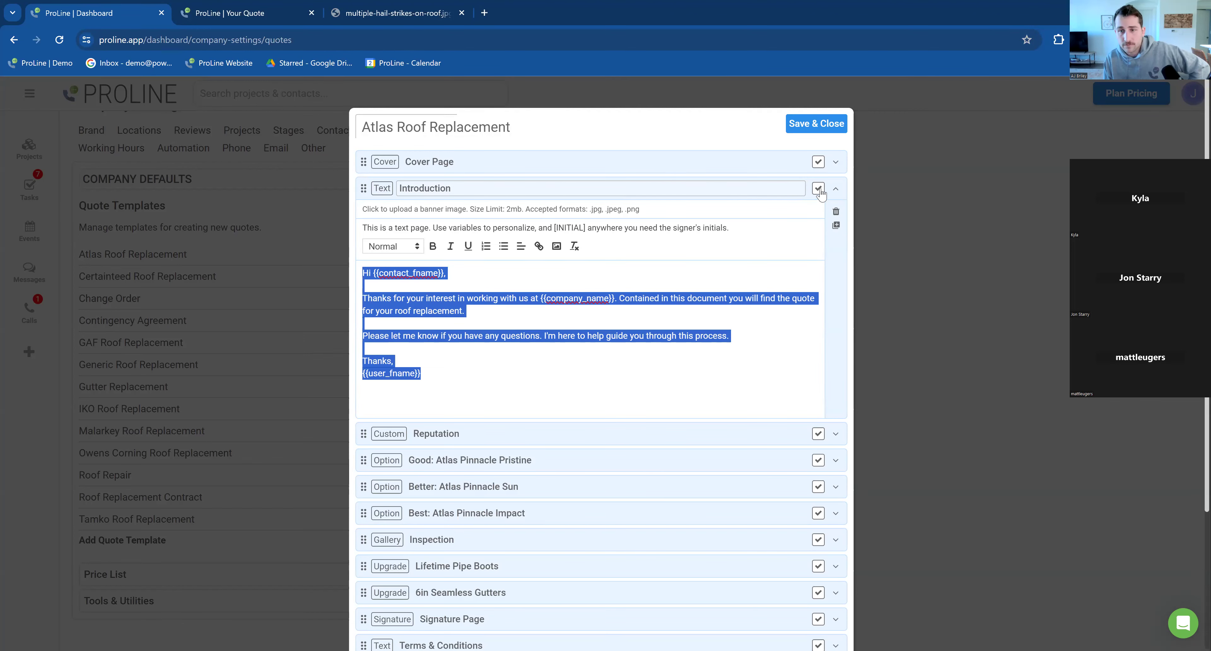
pyautogui.click(836, 189)
pyautogui.click(651, 242)
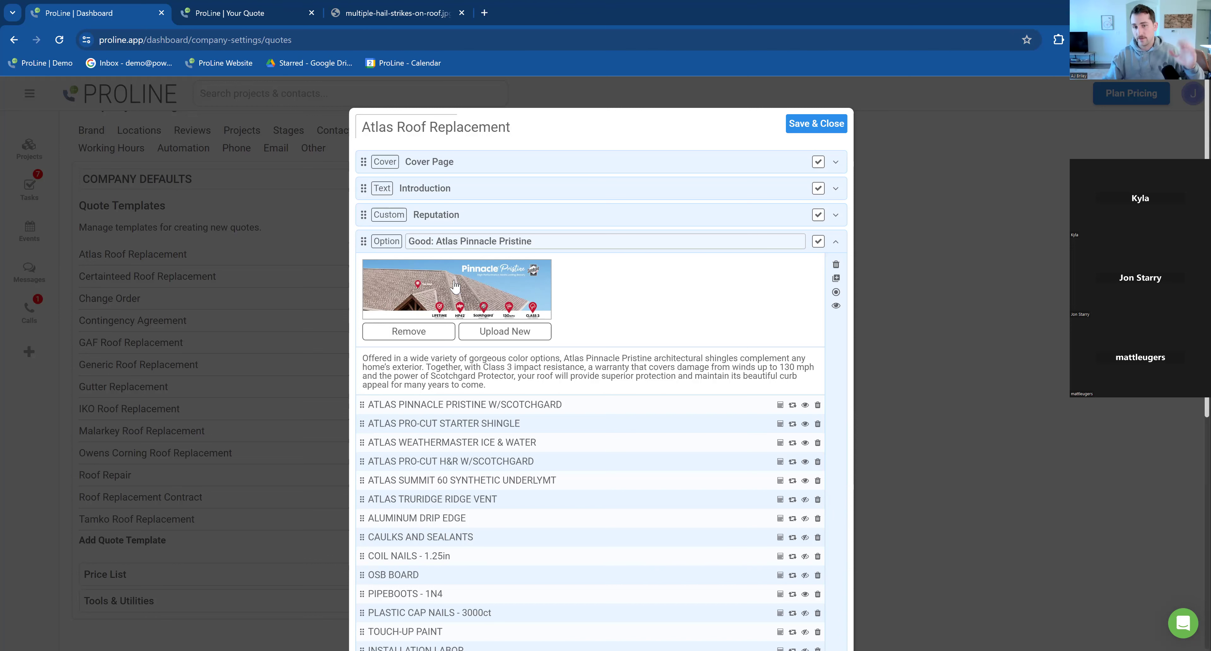
pyautogui.click(836, 242)
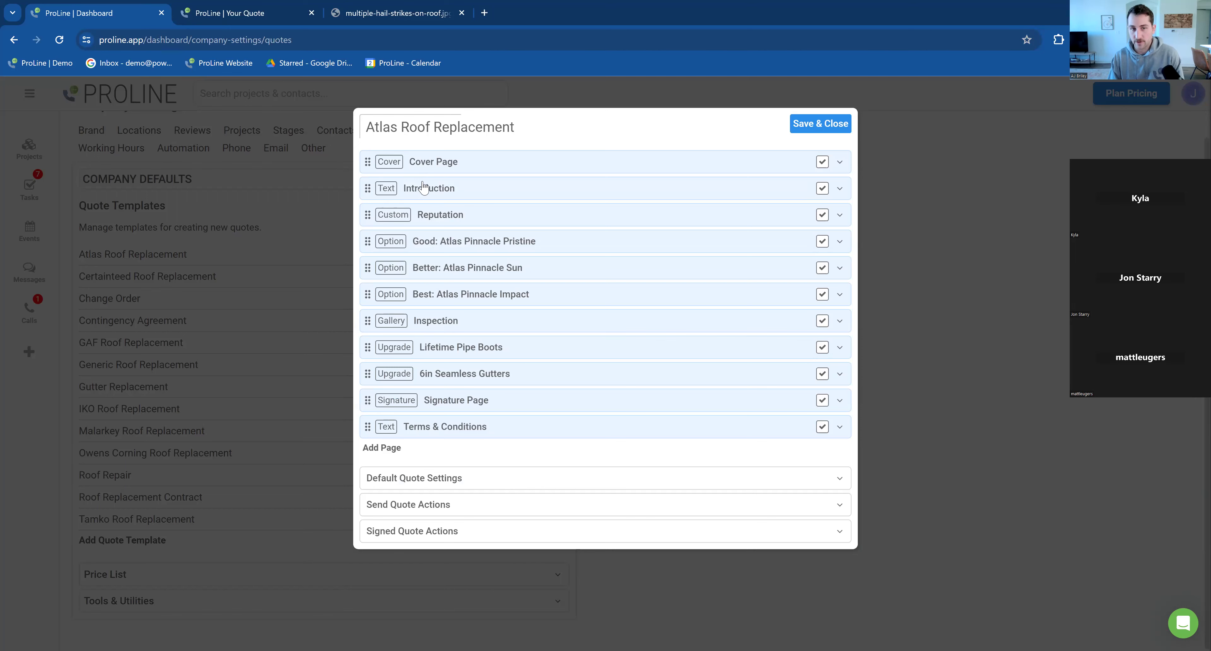
# Remove the uploaded image from the custom Reputation page and collapse the page.
pyautogui.click(440, 215)
pyautogui.scroll(-4, 573, 450)
pyautogui.scroll(4, 511, 424)
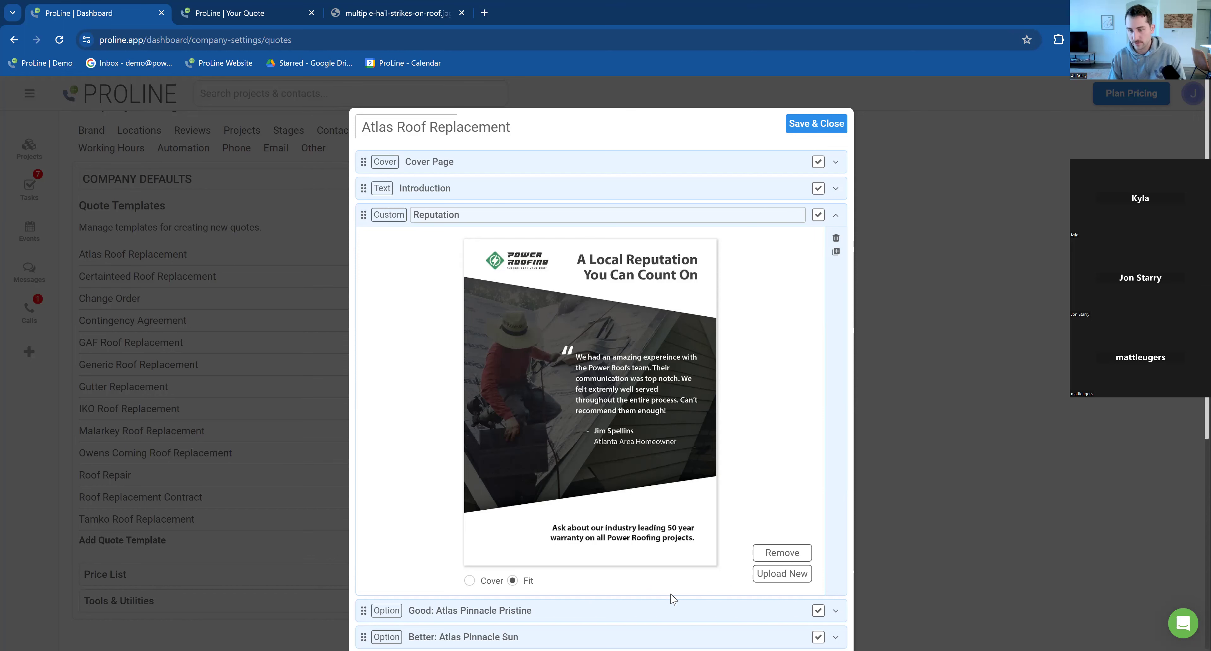
pyautogui.click(782, 552)
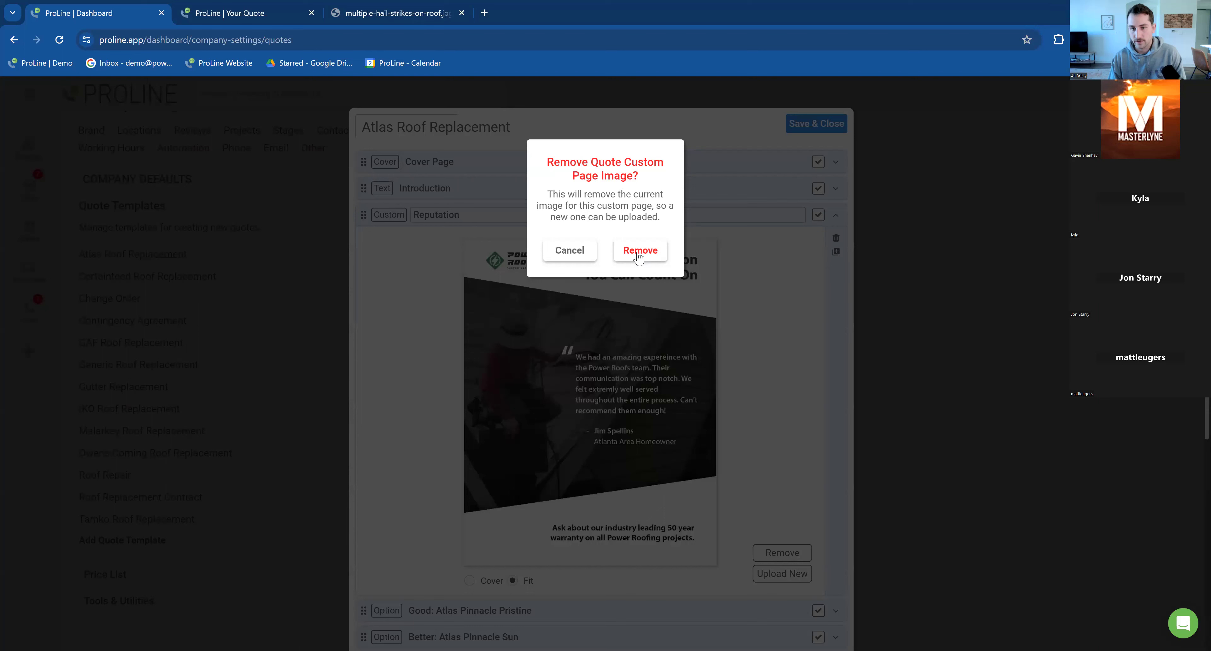
pyautogui.click(647, 257)
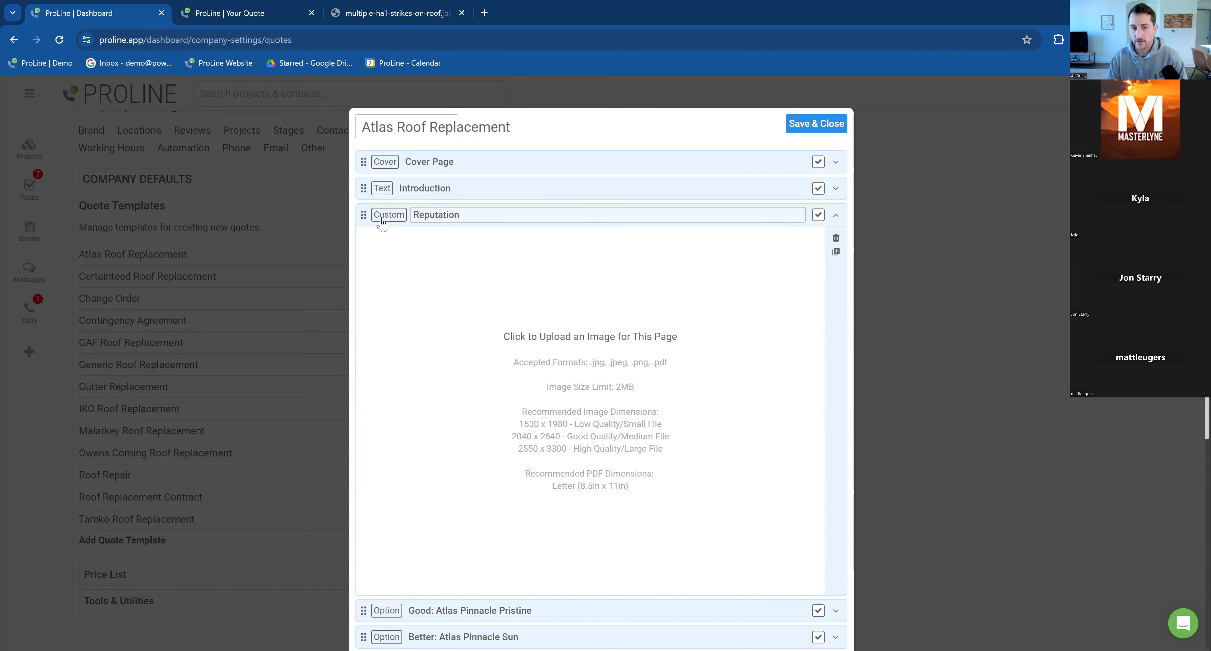
pyautogui.click(833, 218)
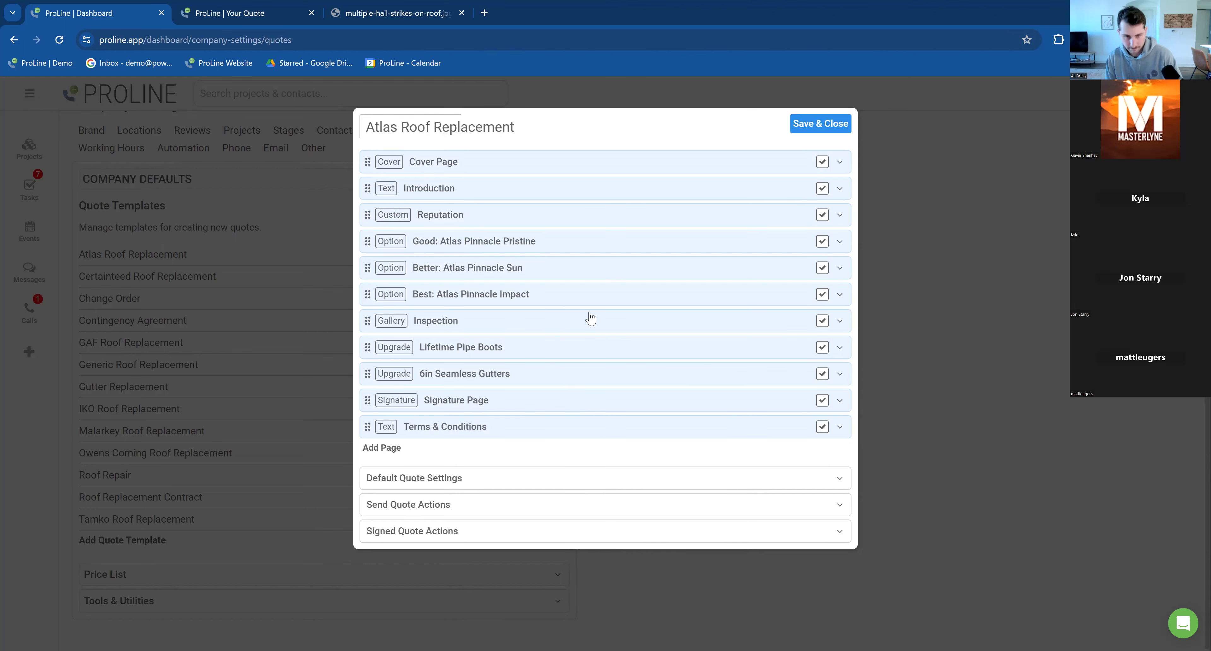
# Examine the Signature Page's field labels and their Required and Multi-line settings, particularly the Roof Color Selection field.
pyautogui.click(573, 400)
pyautogui.scroll(-2, 602, 372)
pyautogui.scroll(2, 663, 354)
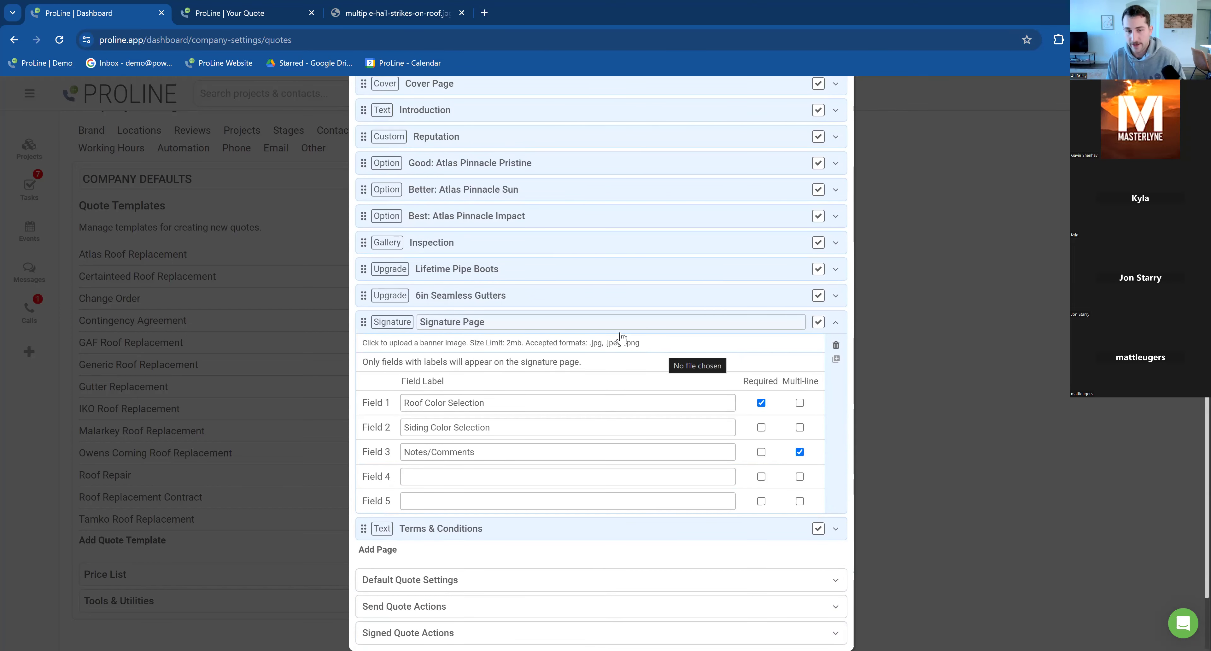
pyautogui.scroll(1, 483, 387)
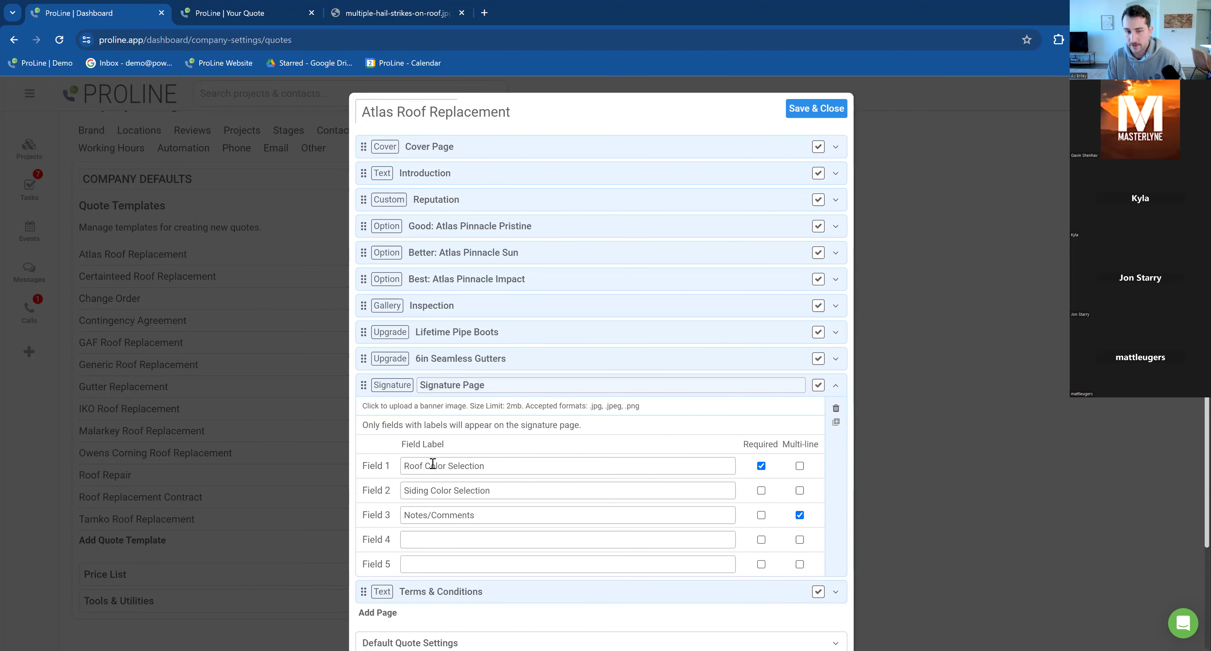
pyautogui.scroll(-2, 459, 425)
pyautogui.scroll(1, 472, 419)
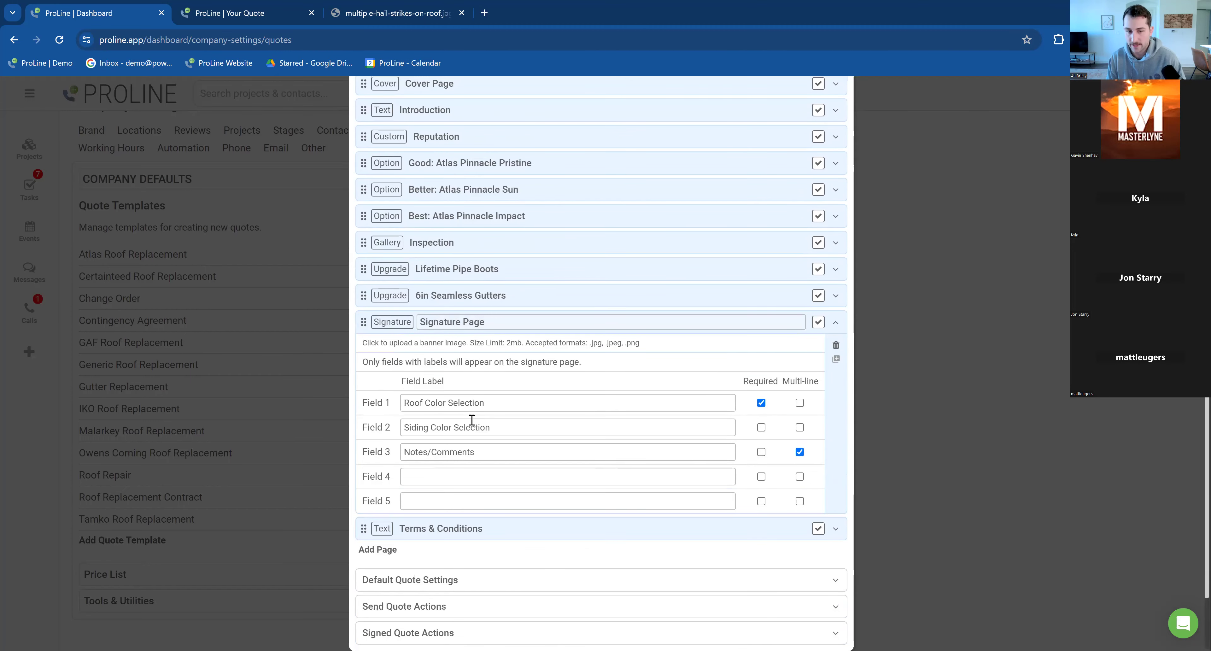
pyautogui.moveTo(494, 408); pyautogui.dragTo(387, 405)
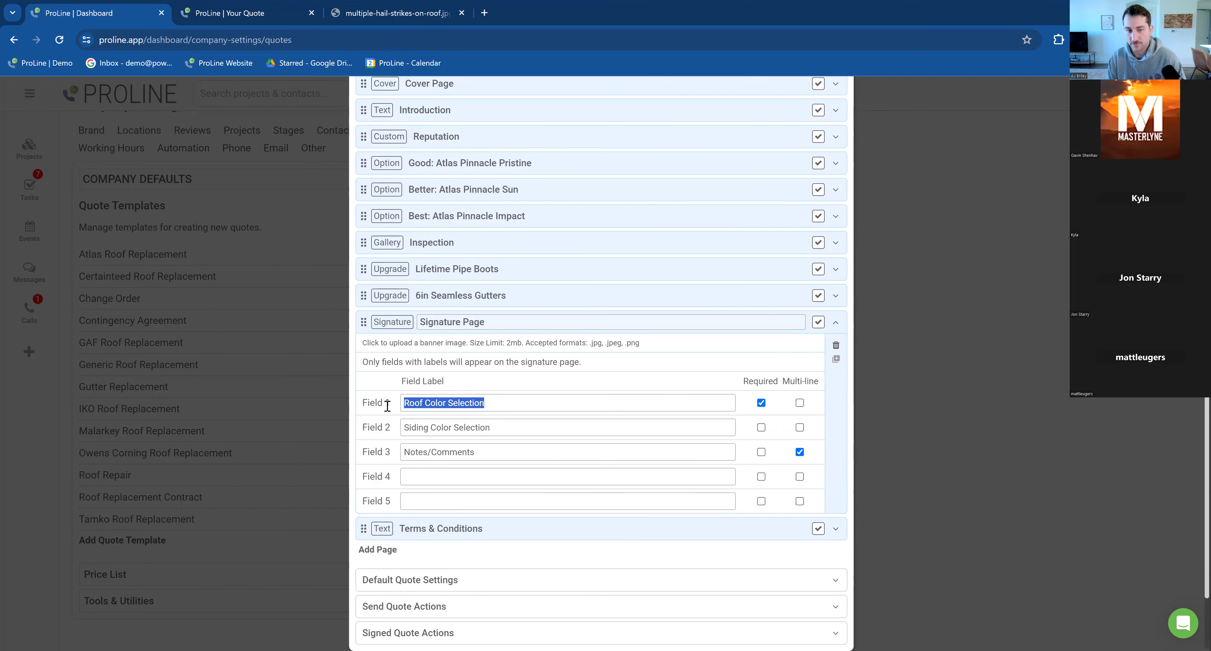
pyautogui.click(501, 404)
pyautogui.moveTo(489, 403); pyautogui.dragTo(399, 406)
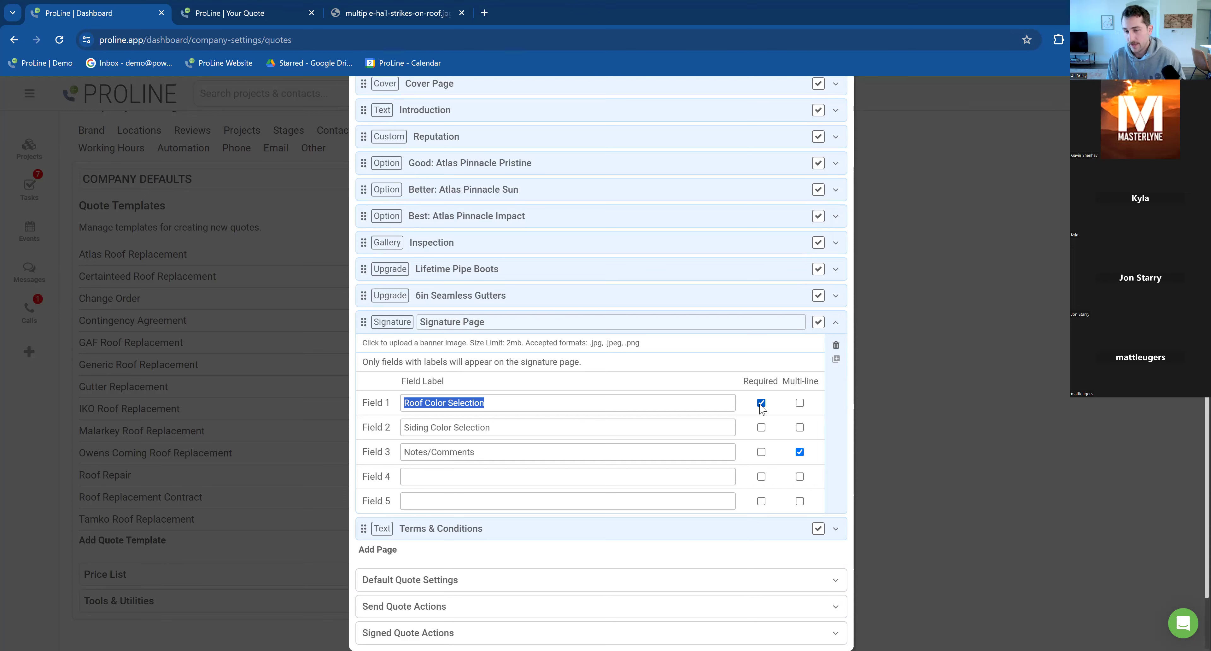
pyautogui.click(521, 375)
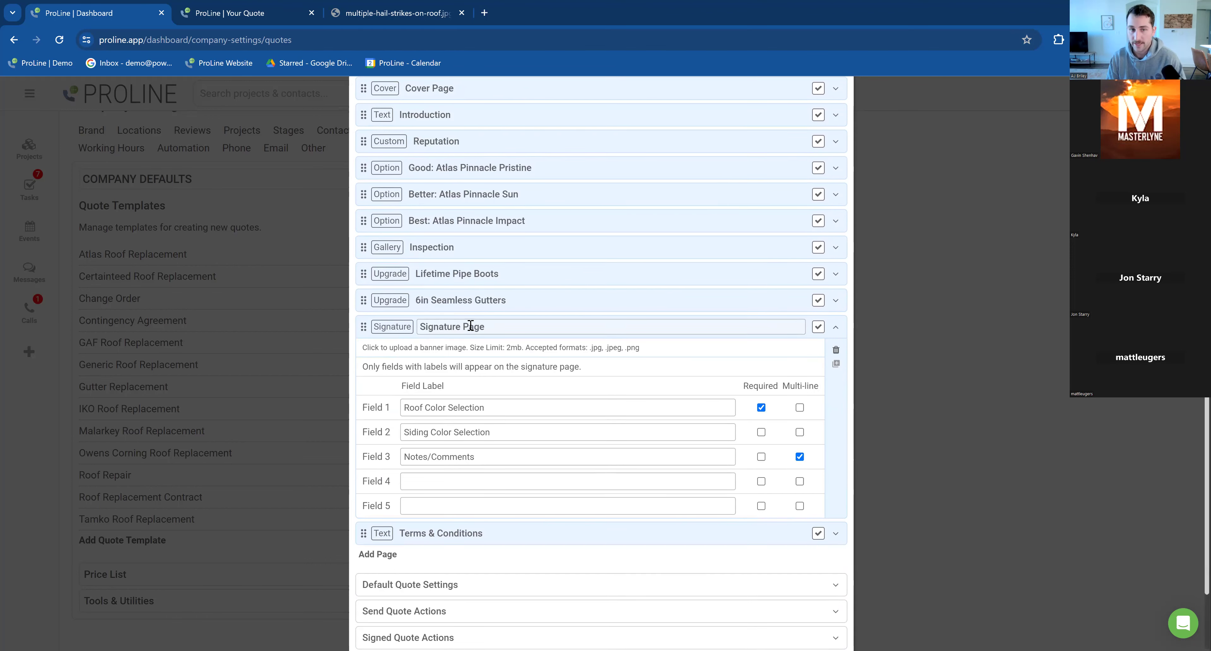
# Add a page named "Color Options" with the Gallery page type to the quote template.
pyautogui.scroll(2, 467, 263)
pyautogui.scroll(-4, 595, 384)
pyautogui.scroll(4, 598, 382)
pyautogui.scroll(-4, 525, 379)
pyautogui.click(405, 485)
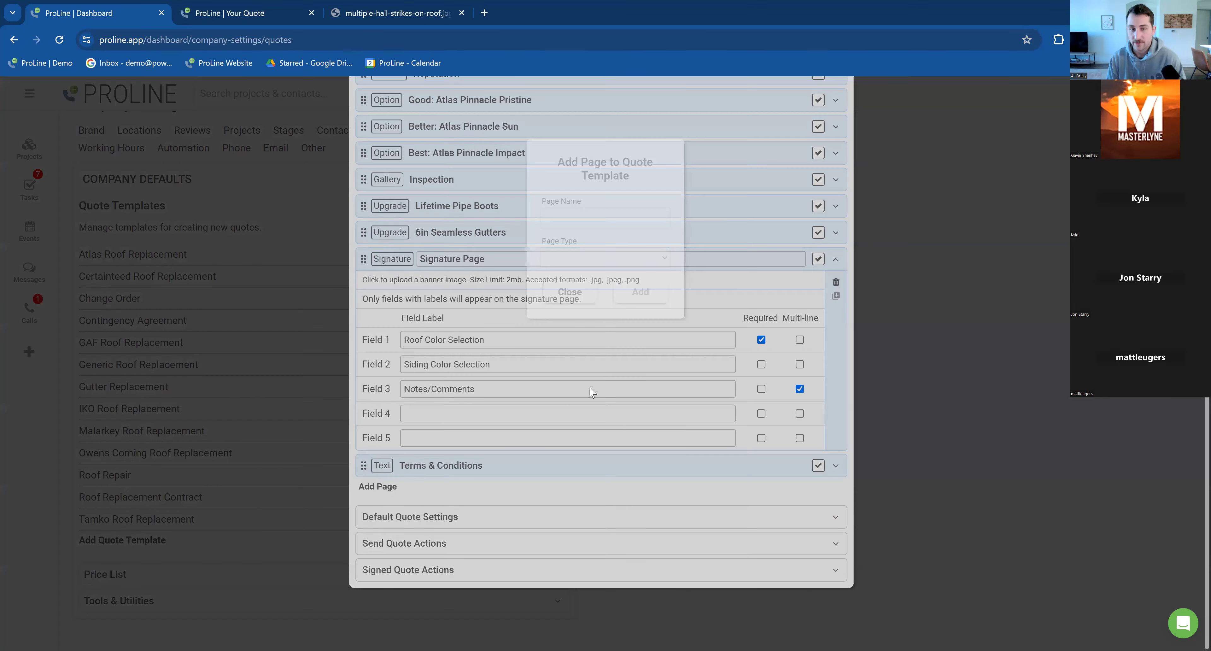
pyautogui.click(604, 258)
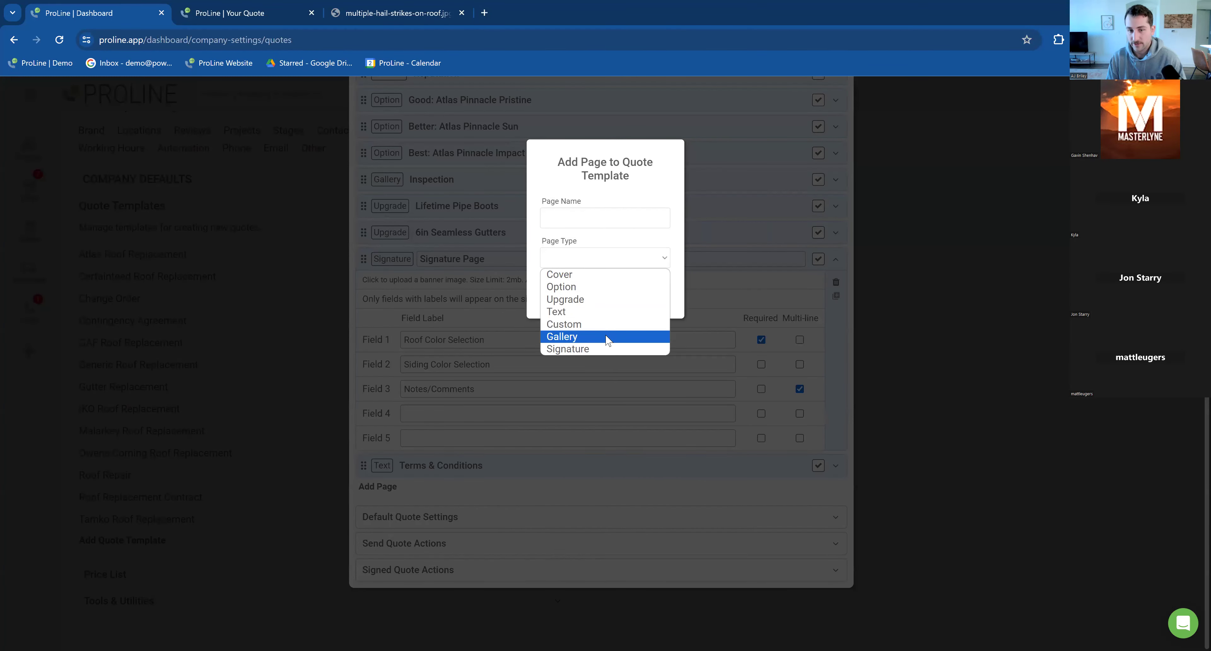
pyautogui.click(620, 220)
pyautogui.write('Color')
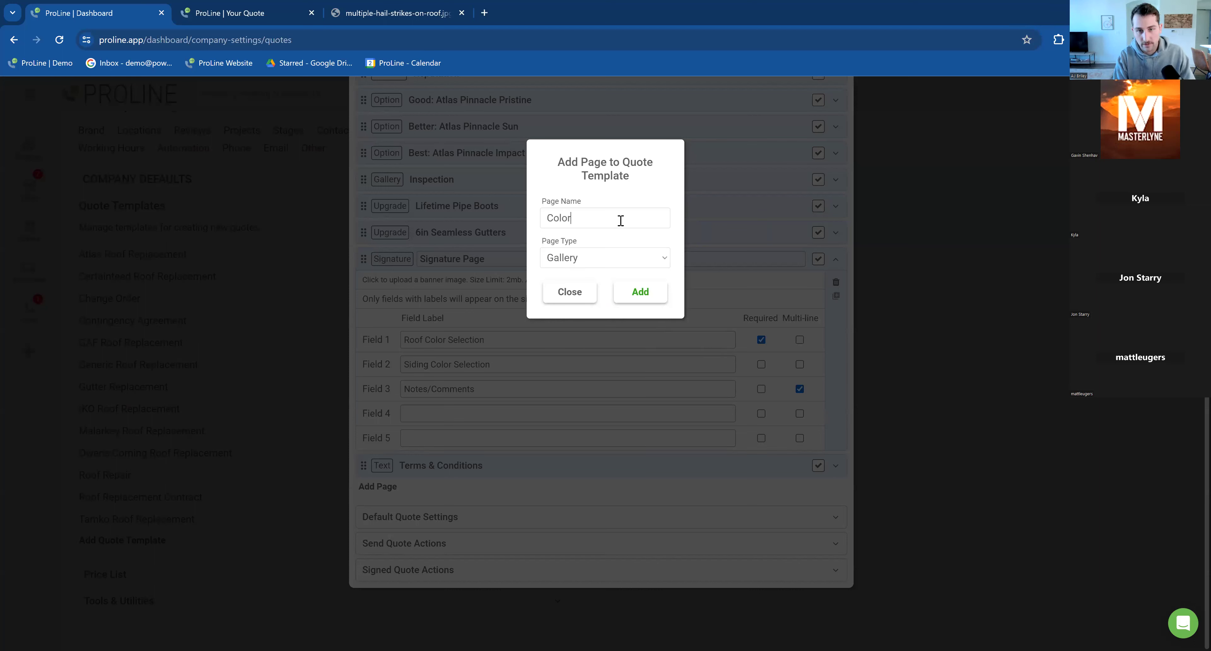
pyautogui.write(' Options')
pyautogui.click(657, 299)
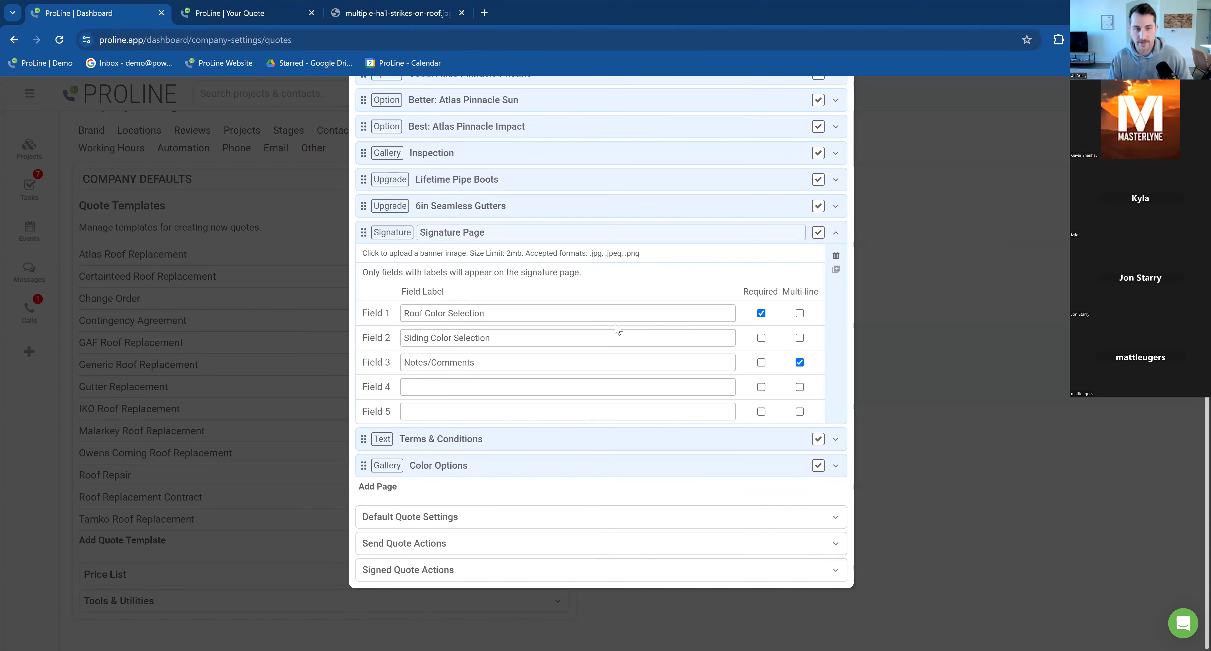
# Expand the Color Options gallery page and set its images per page to 4.
pyautogui.click(649, 468)
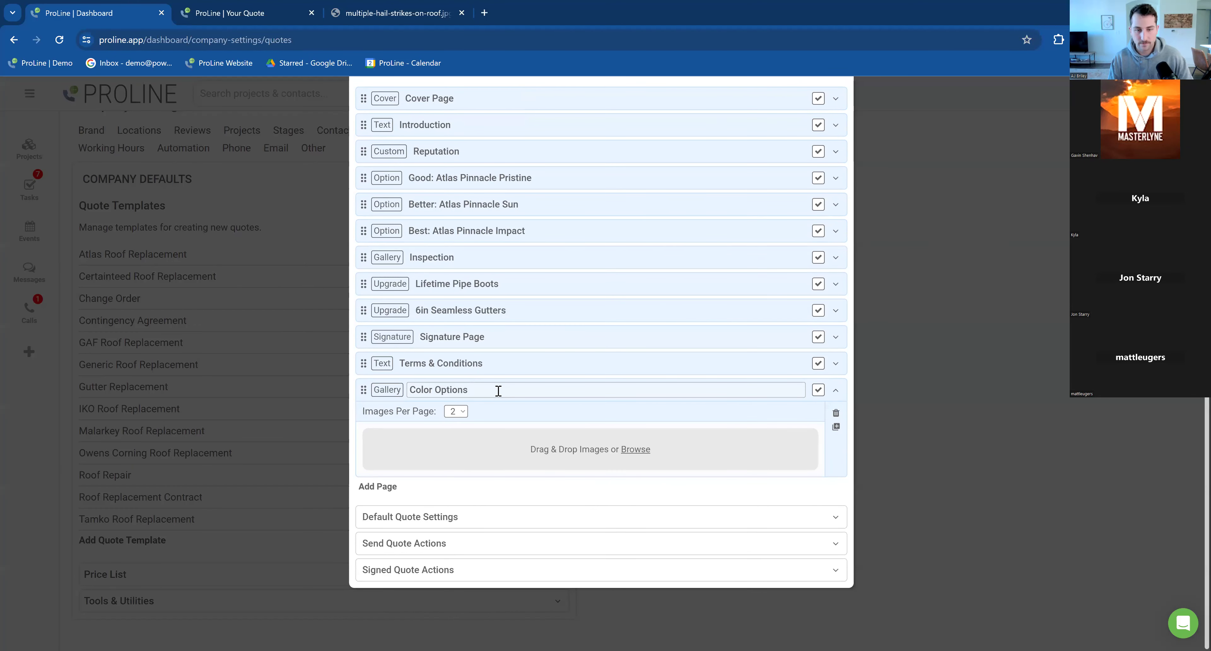
pyautogui.click(460, 412)
pyautogui.click(457, 457)
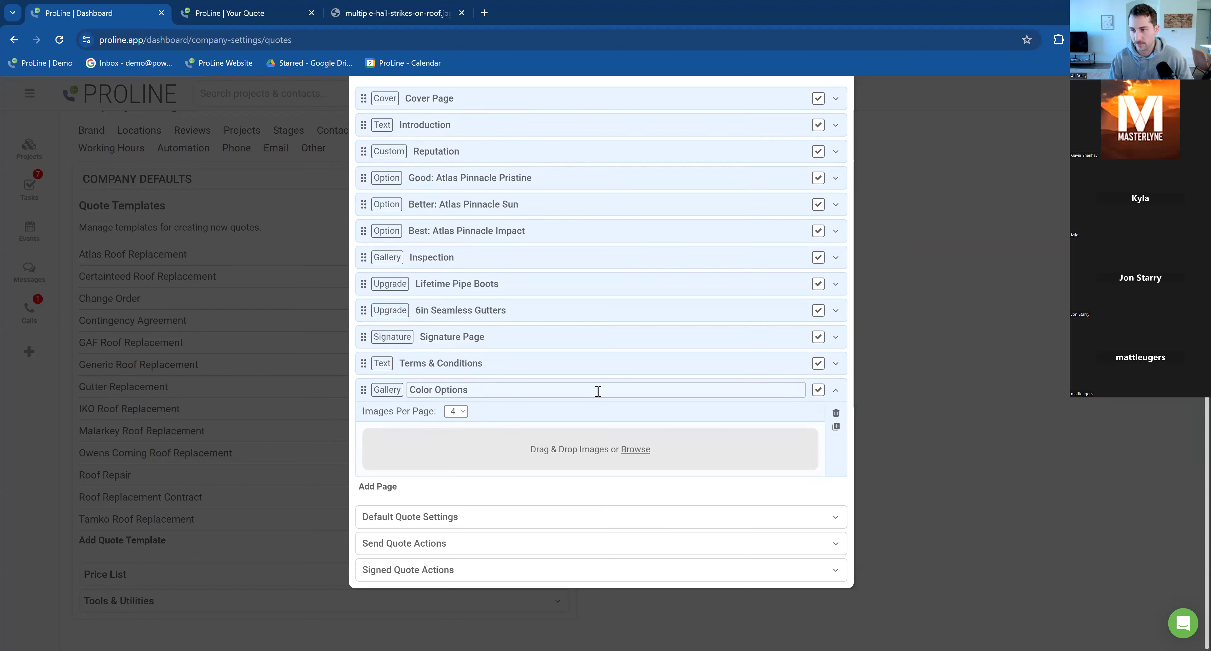
# Upload the three DeLaurier Roofing photos and the Figure-5 image from the Demo Account folder to the Color Options gallery.
pyautogui.click(578, 452)
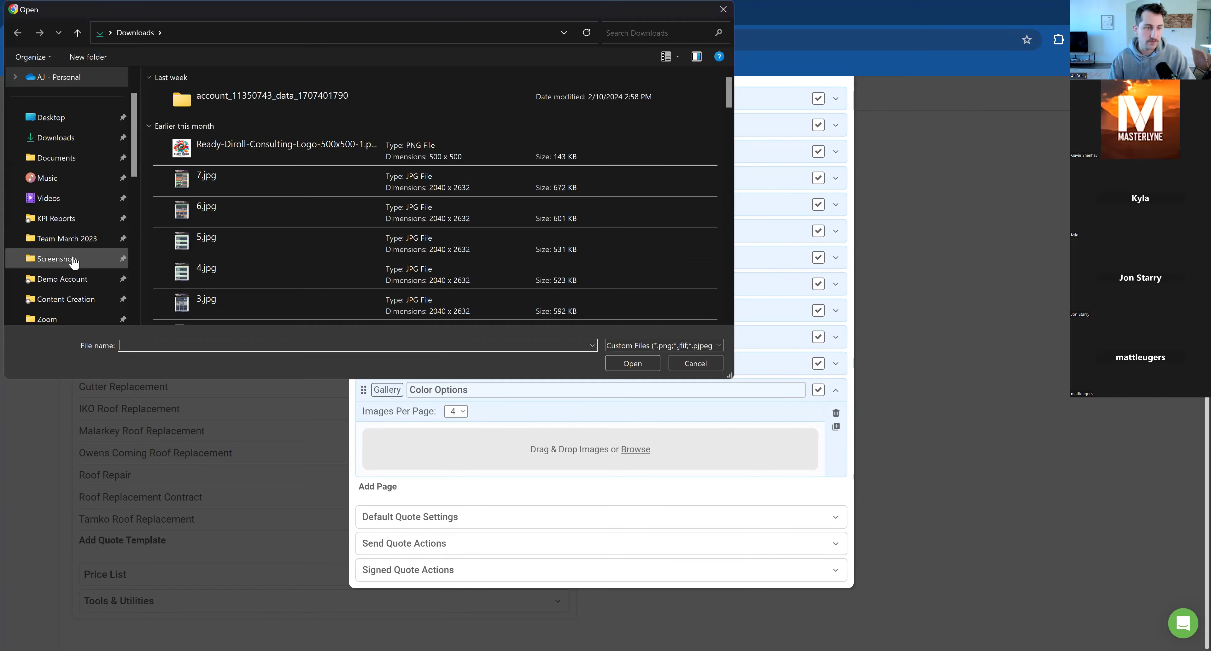
pyautogui.click(76, 279)
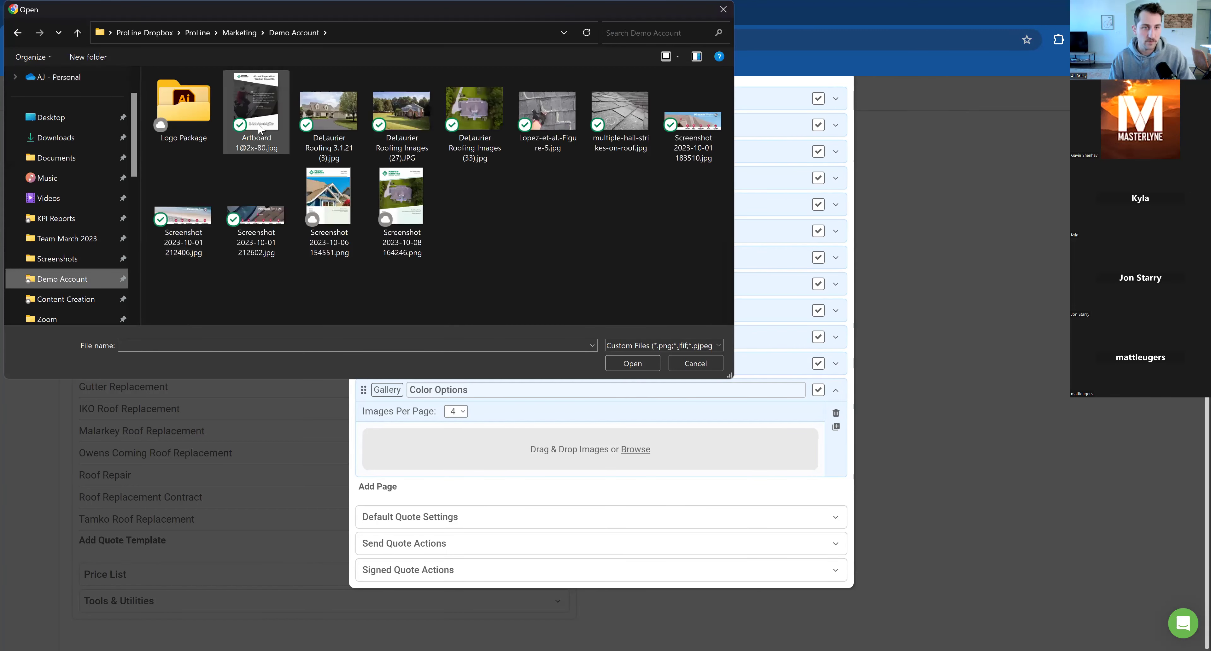
pyautogui.click(548, 113)
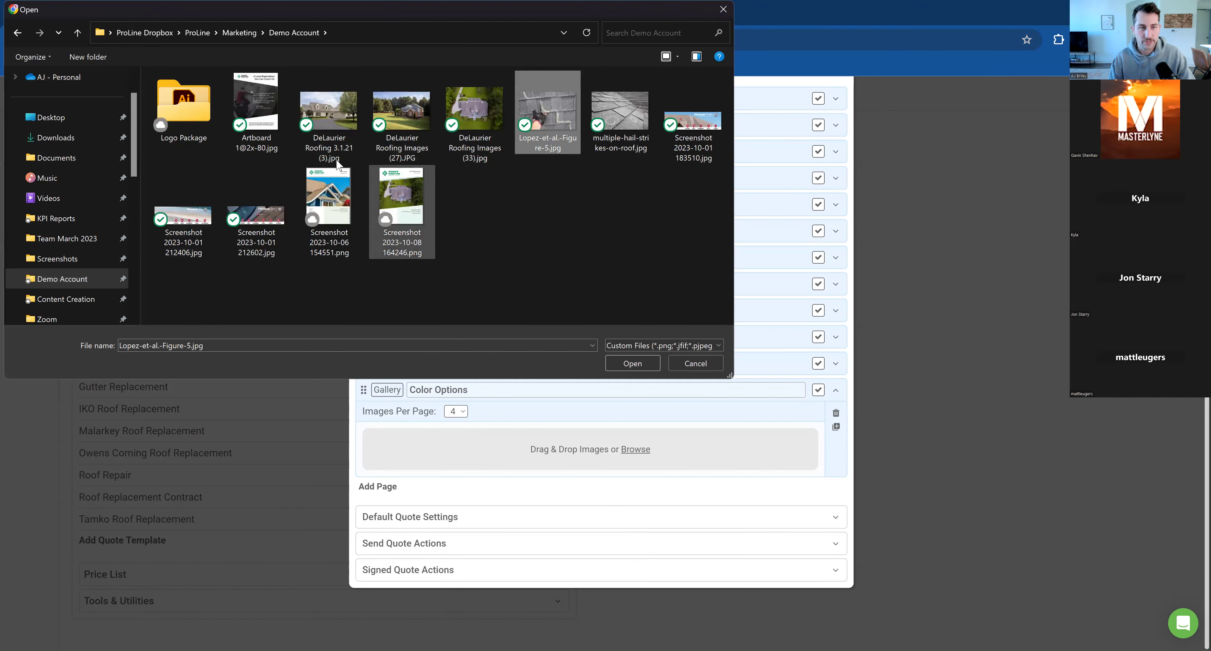
pyautogui.click(334, 141)
pyautogui.keyDown('shift'); pyautogui.click(475, 118); pyautogui.keyUp('shift')
pyautogui.keyDown('ctrl'); pyautogui.click(542, 145); pyautogui.keyUp('ctrl')
pyautogui.click(653, 362)
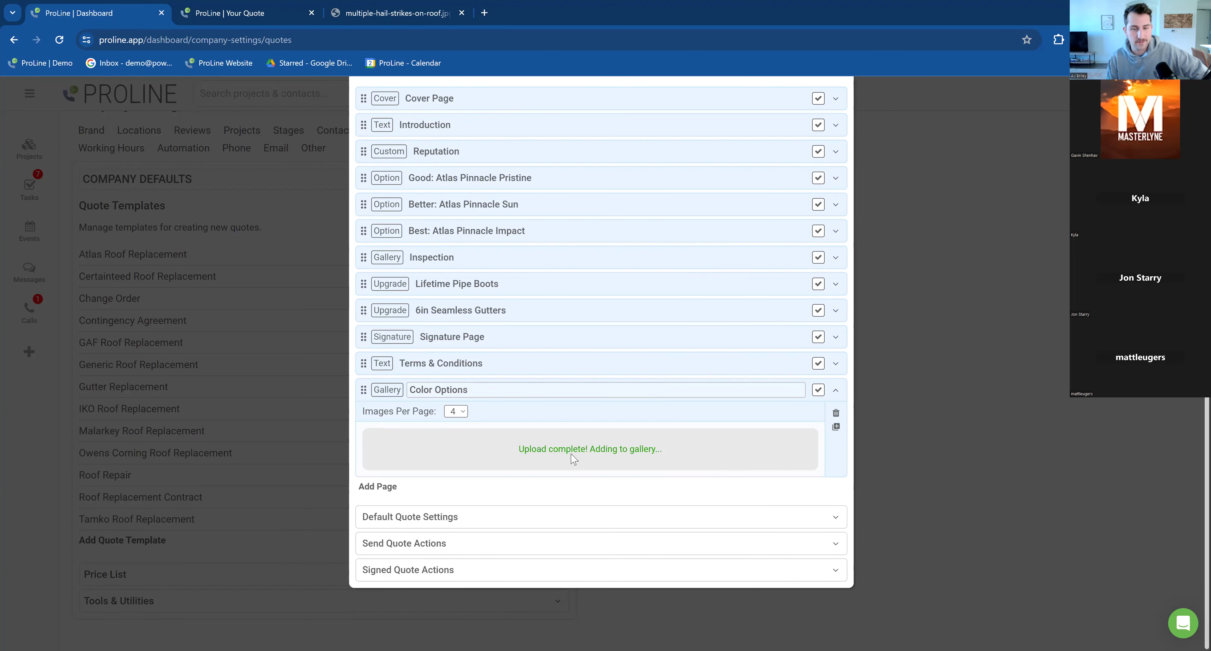
pyautogui.click(480, 152)
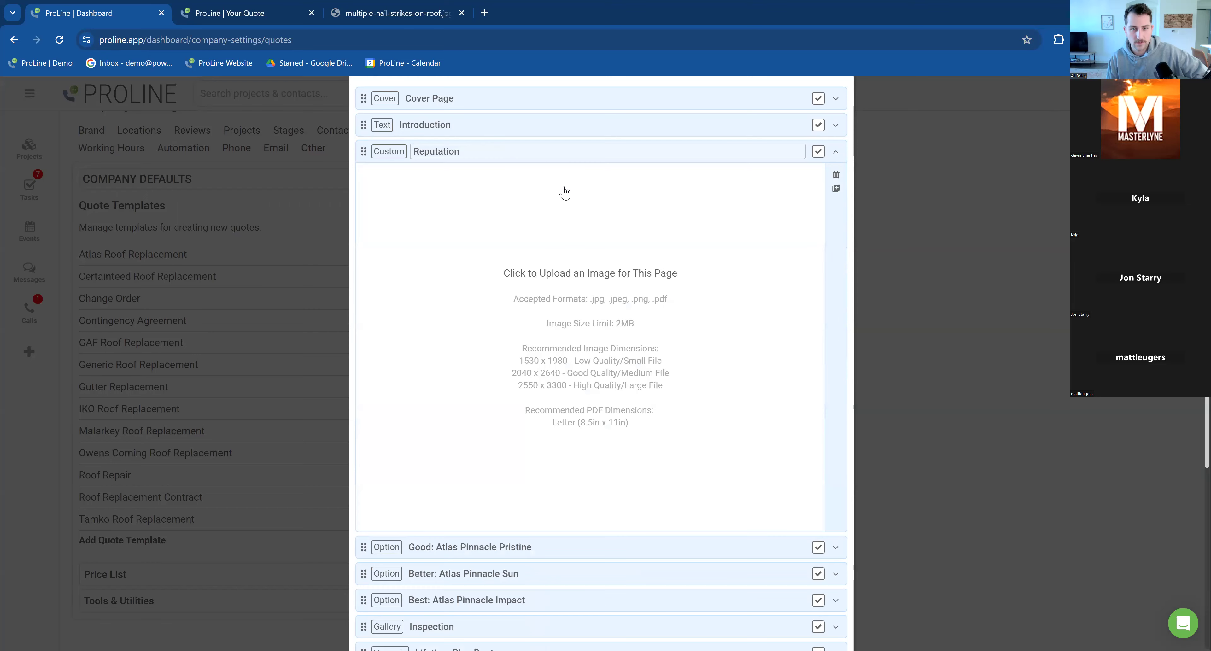
pyautogui.click(590, 273)
pyautogui.click(256, 113)
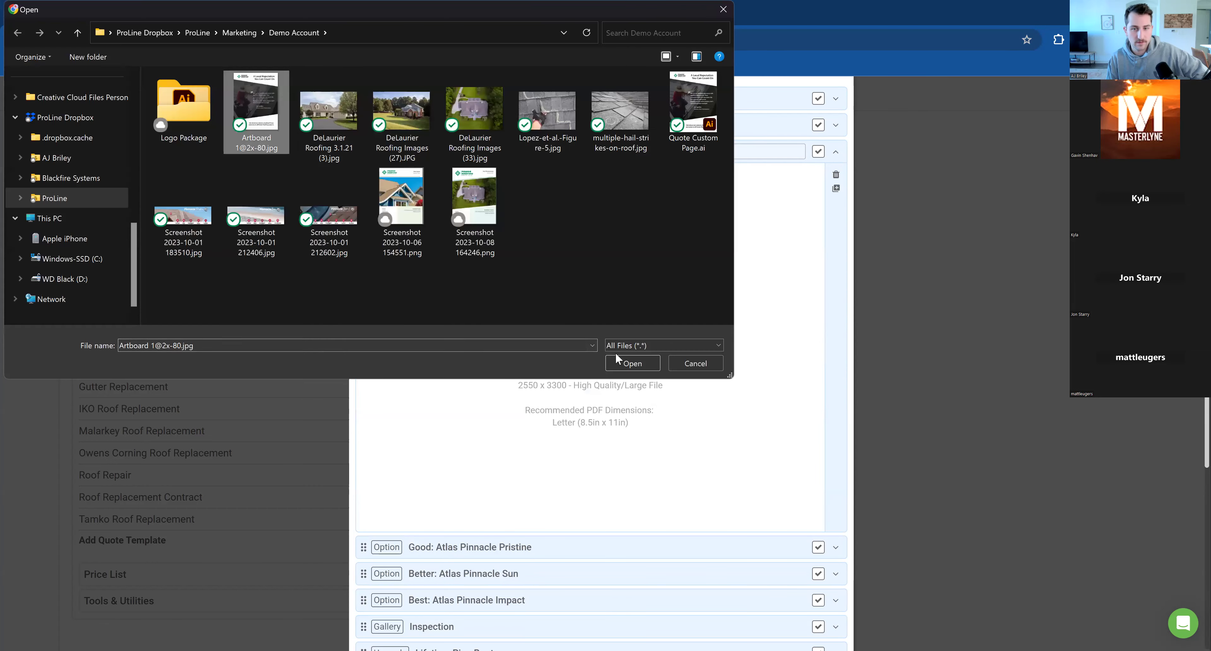
pyautogui.click(620, 361)
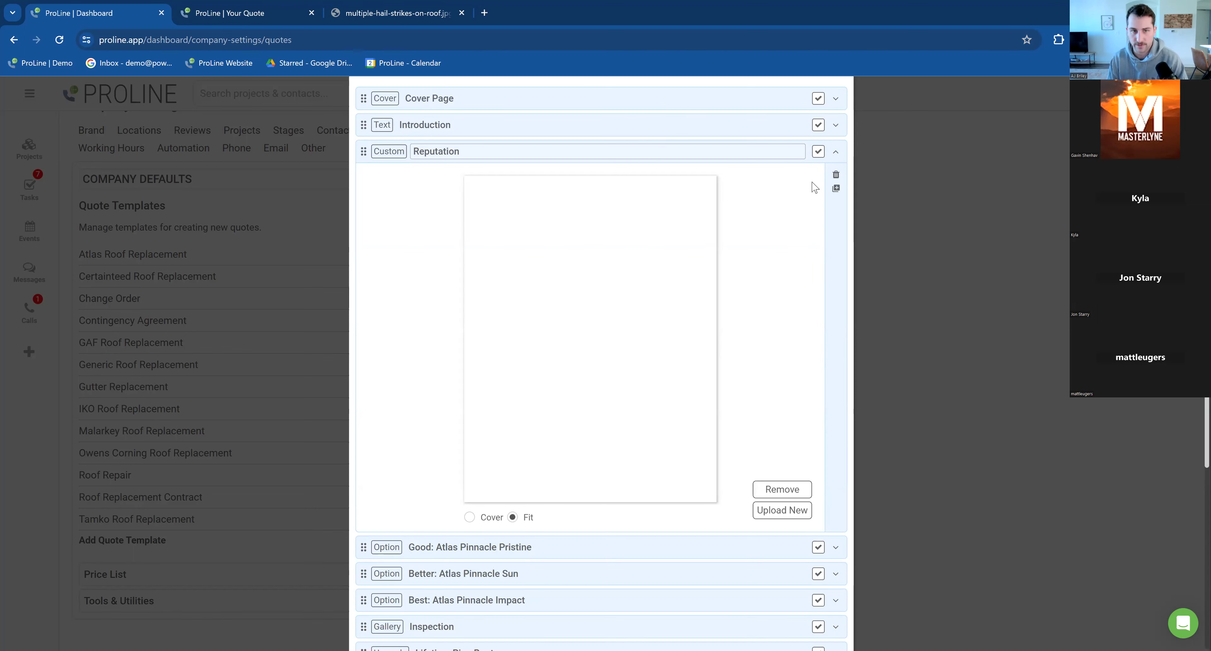
pyautogui.click(836, 155)
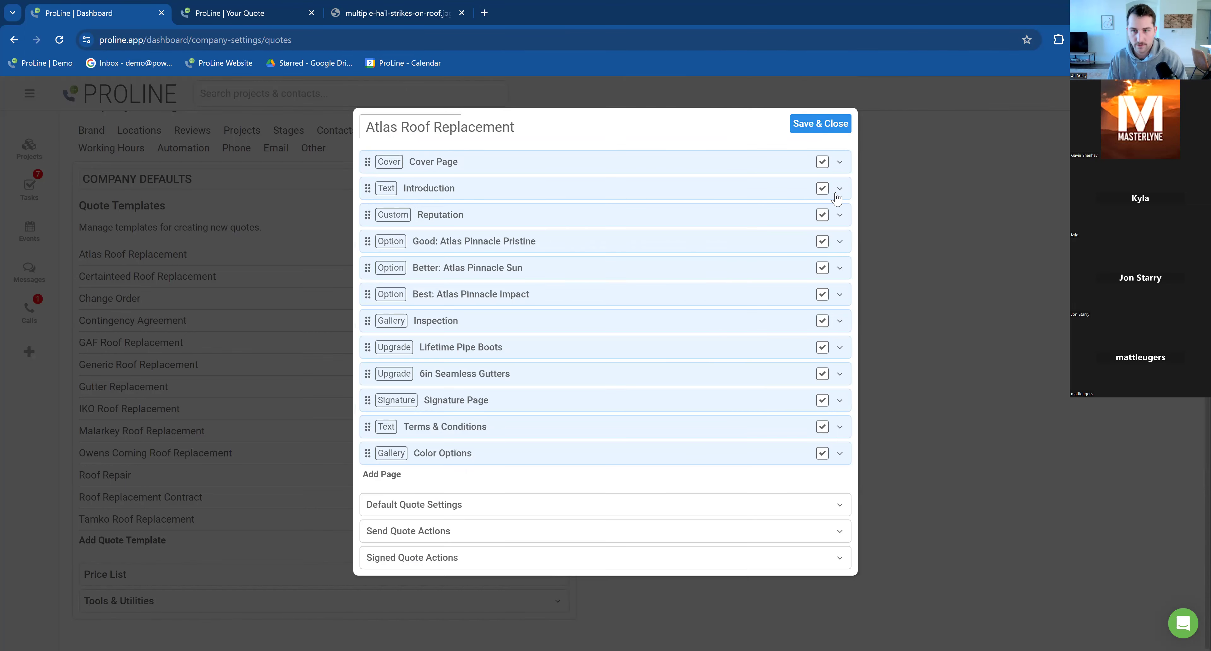
# Review the Introduction text page and the uploaded images on the Color Options gallery page of the template.
pyautogui.click(836, 189)
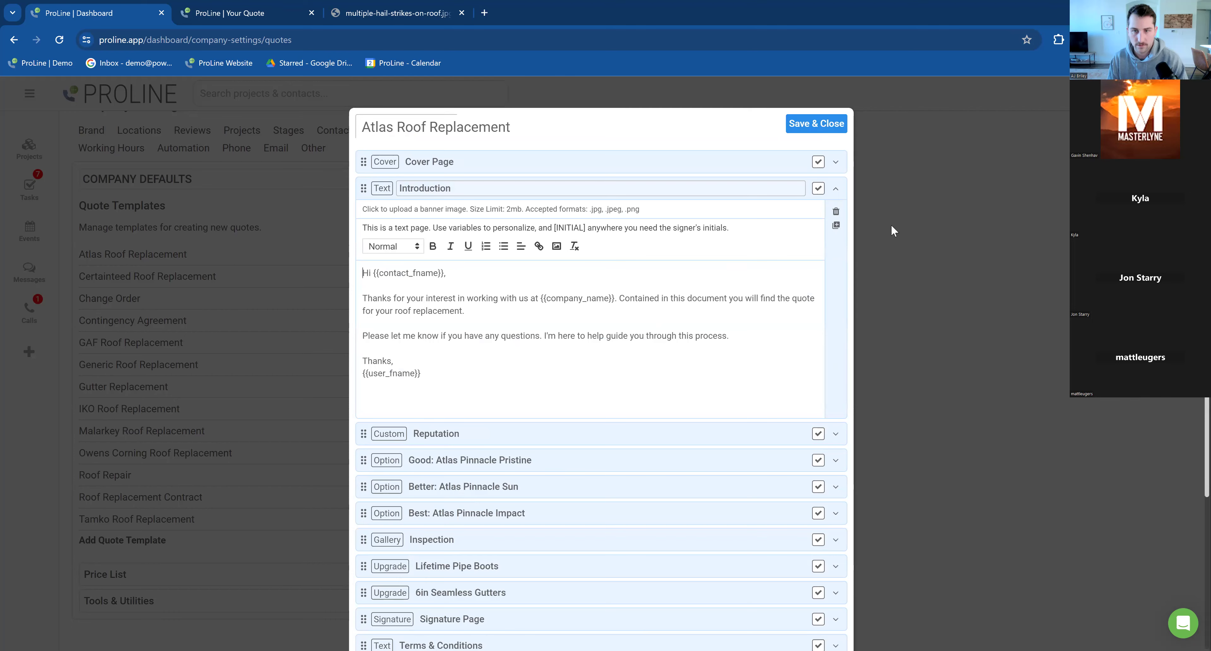
pyautogui.click(840, 195)
pyautogui.click(676, 452)
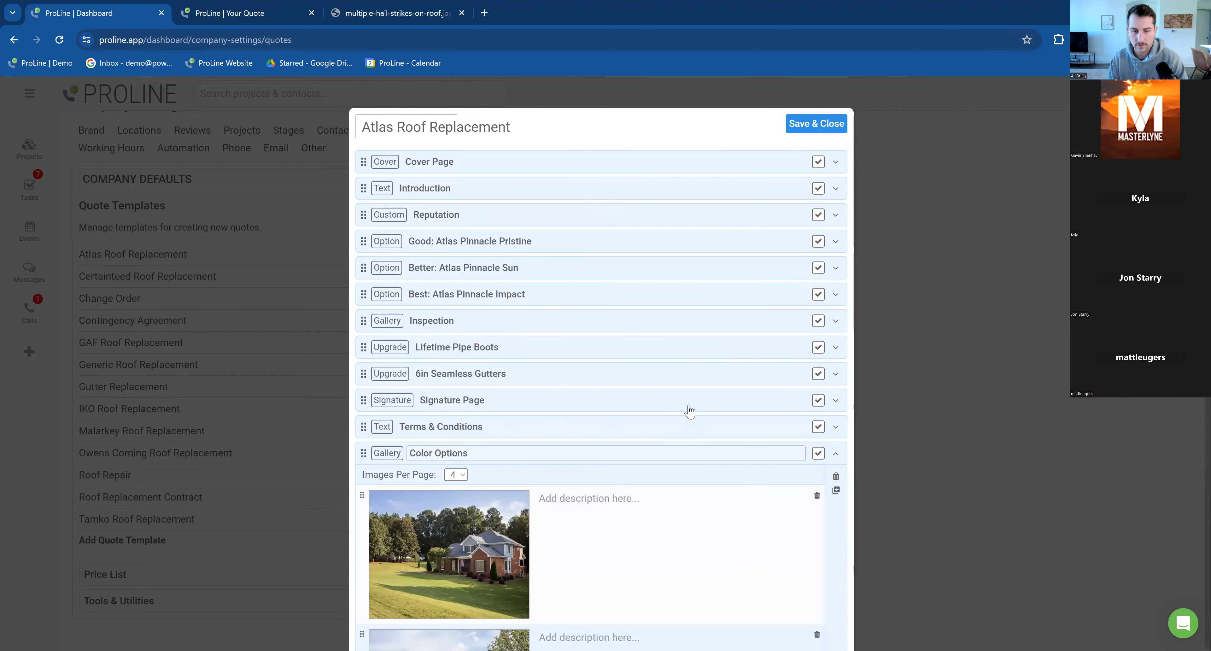
pyautogui.scroll(-8, 686, 413)
pyautogui.scroll(-4, 656, 399)
pyautogui.scroll(7, 632, 401)
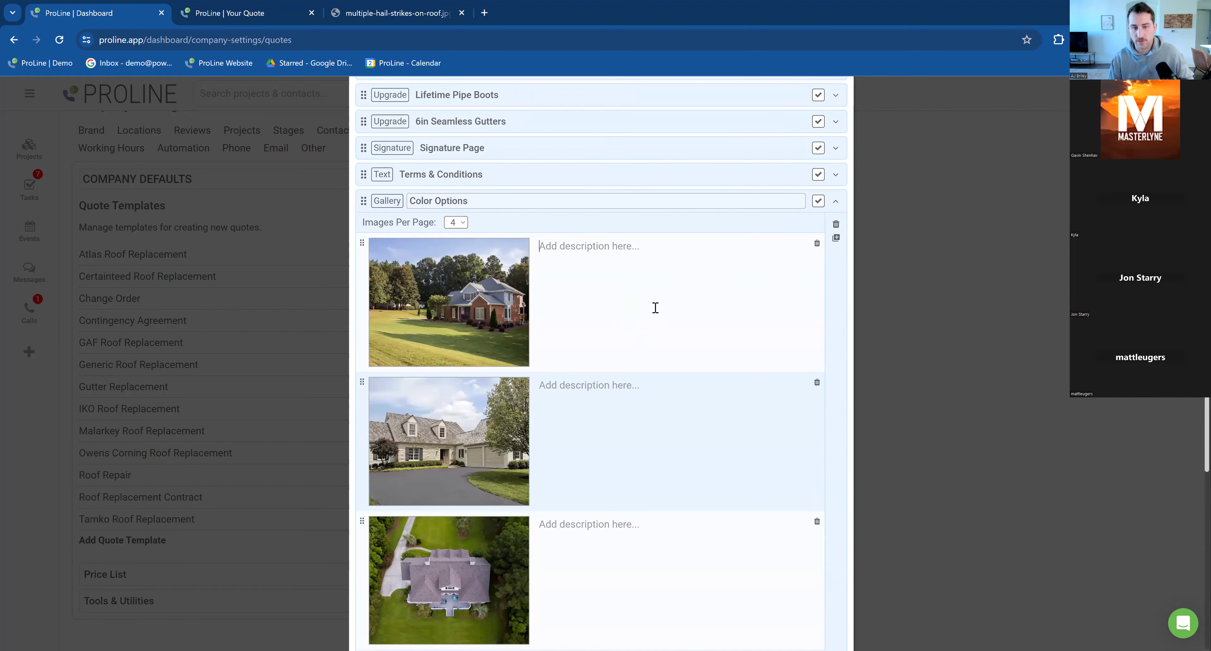
pyautogui.scroll(-2, 643, 399)
pyautogui.scroll(4, 643, 400)
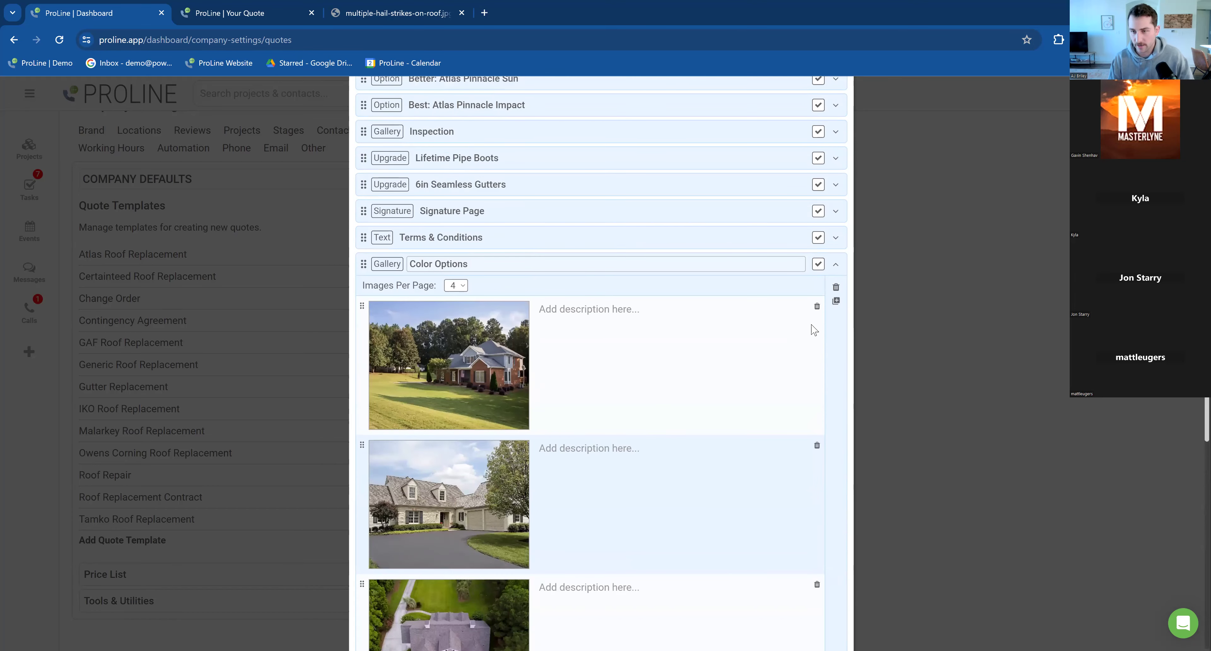
pyautogui.click(836, 266)
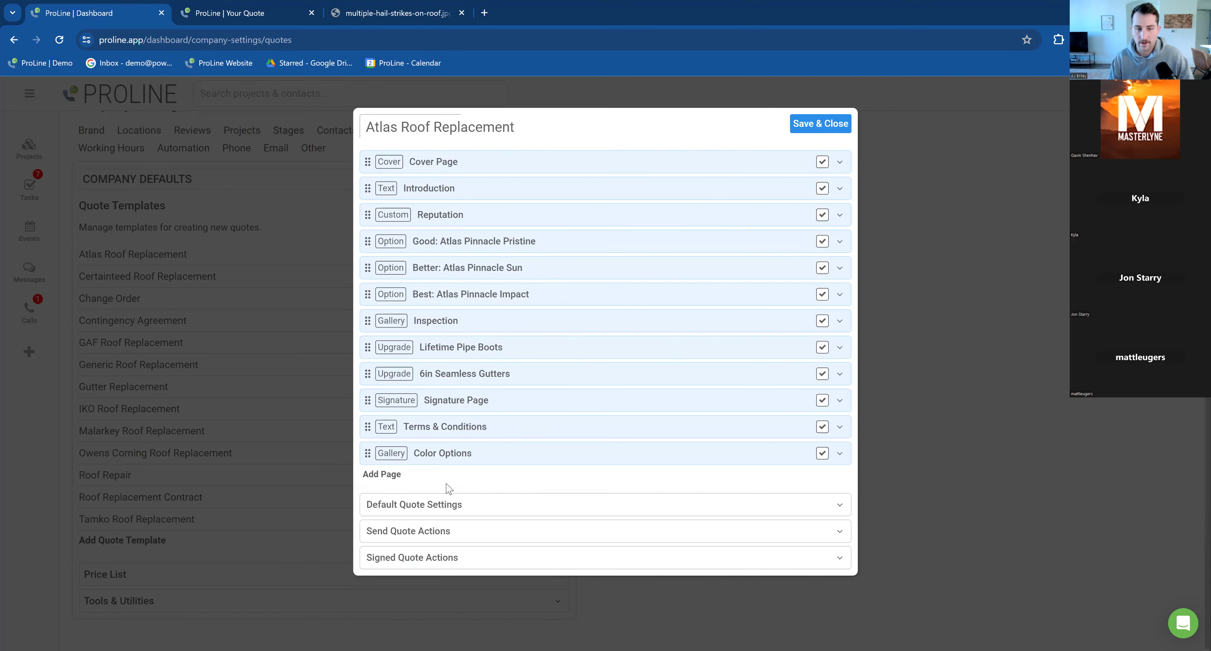
# Examine the Signature Page's field labels with their Required and Multi-line settings, focusing on Roof Color Selection.
pyautogui.click(435, 400)
pyautogui.moveTo(423, 482)
pyautogui.mouseDown()
pyautogui.moveTo(505, 477)
pyautogui.moveTo(401, 482)
pyautogui.mouseUp()
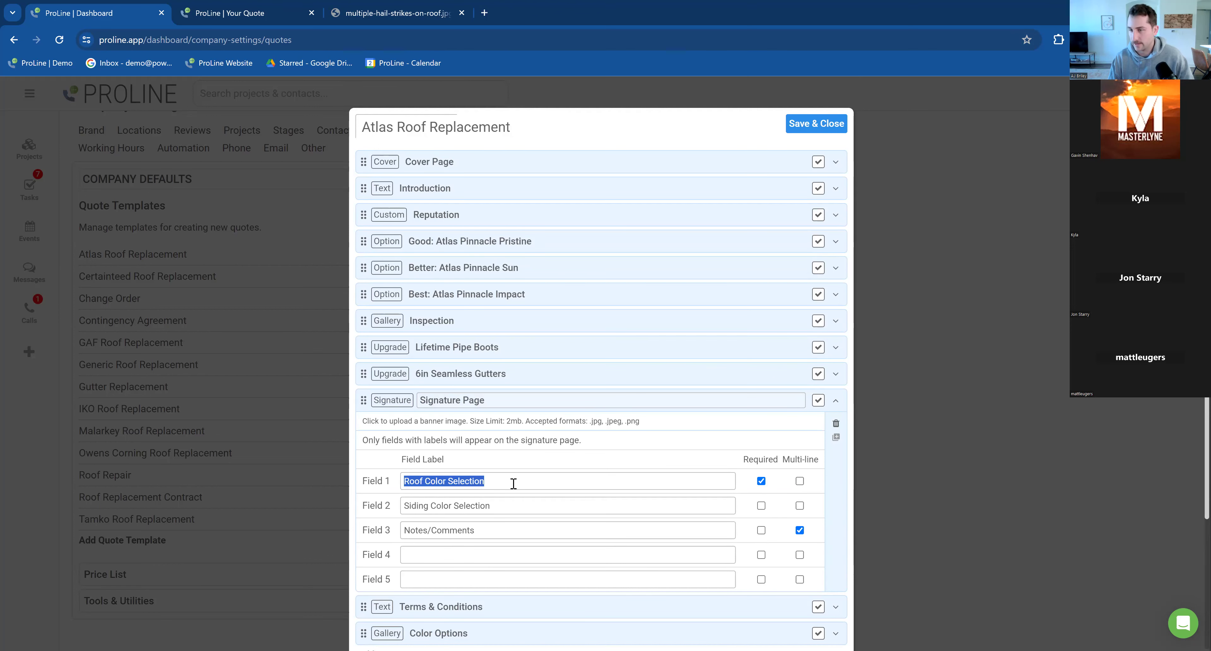
pyautogui.click(418, 489)
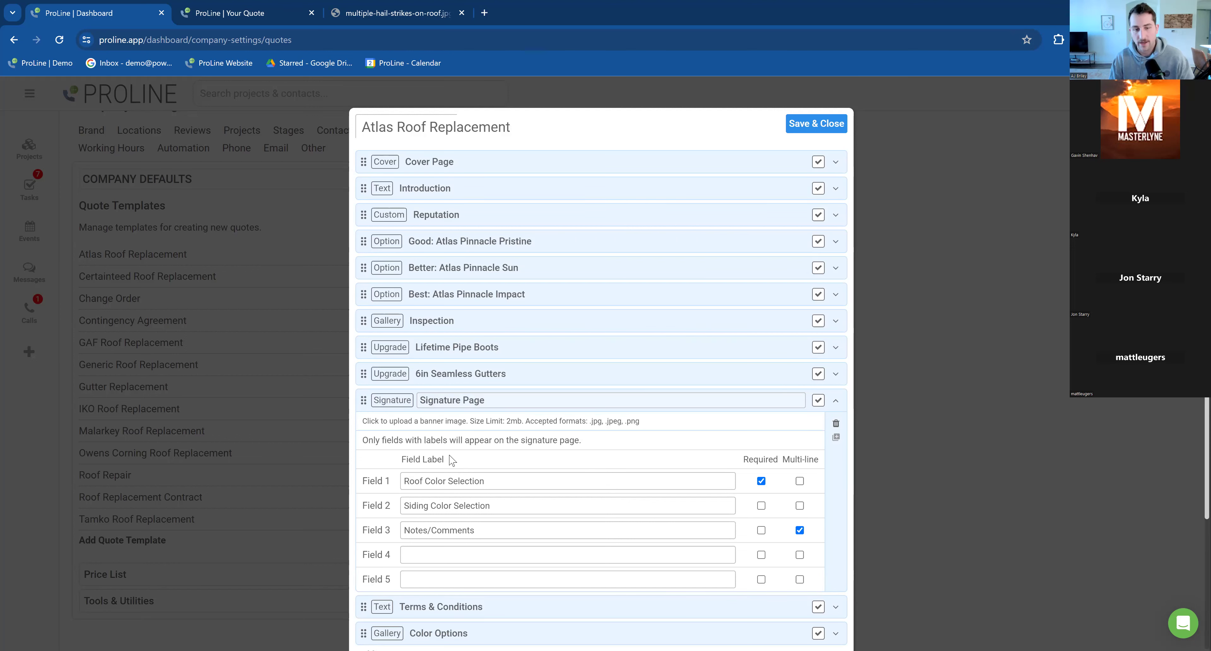
pyautogui.scroll(-1, 482, 476)
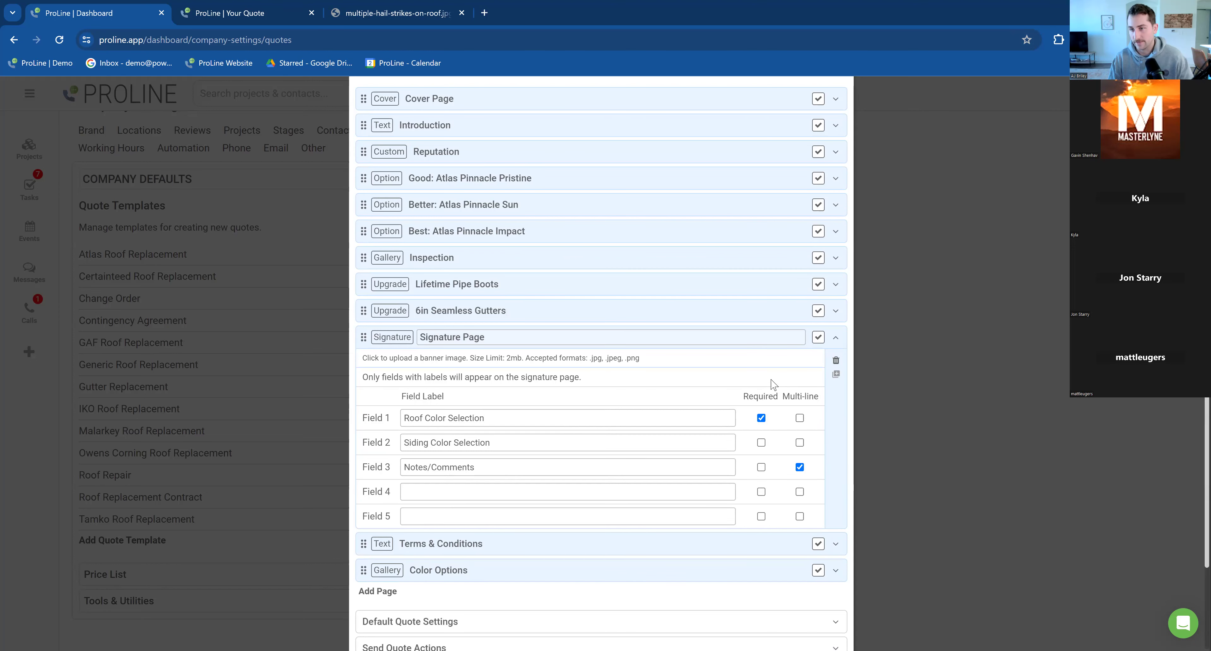
pyautogui.moveTo(488, 418); pyautogui.dragTo(381, 415)
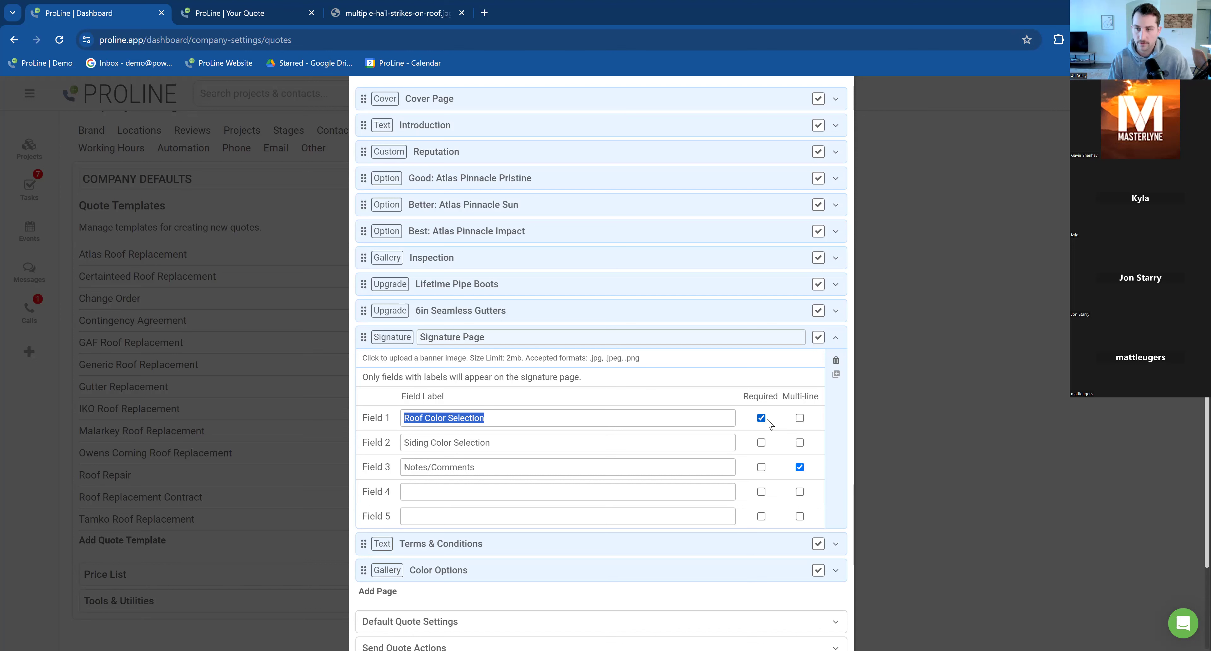
pyautogui.click(591, 425)
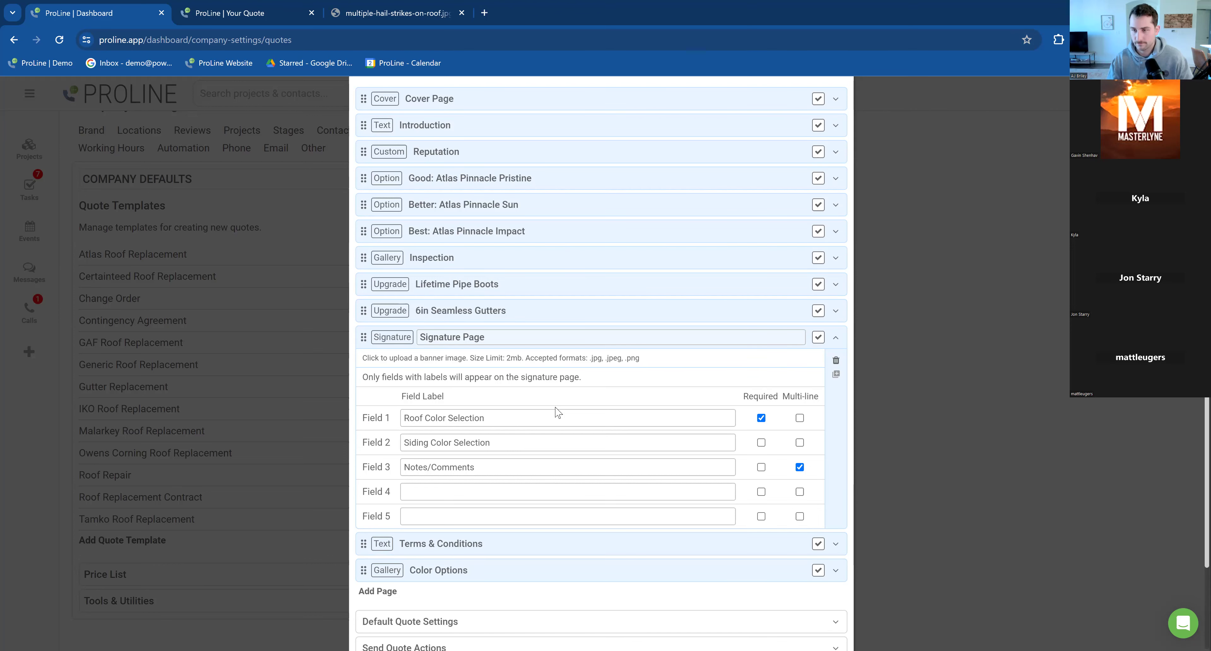
pyautogui.click(830, 339)
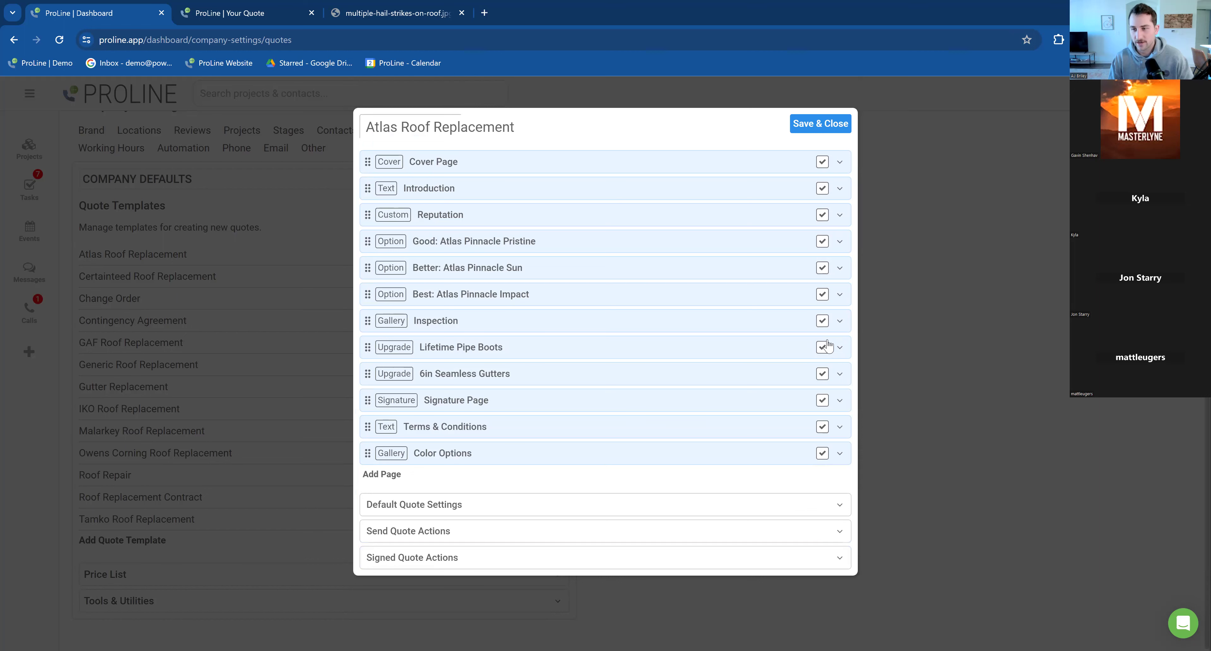
# Save and close the Atlas Roof Replacement template and return to the projects board.
pyautogui.click(824, 345)
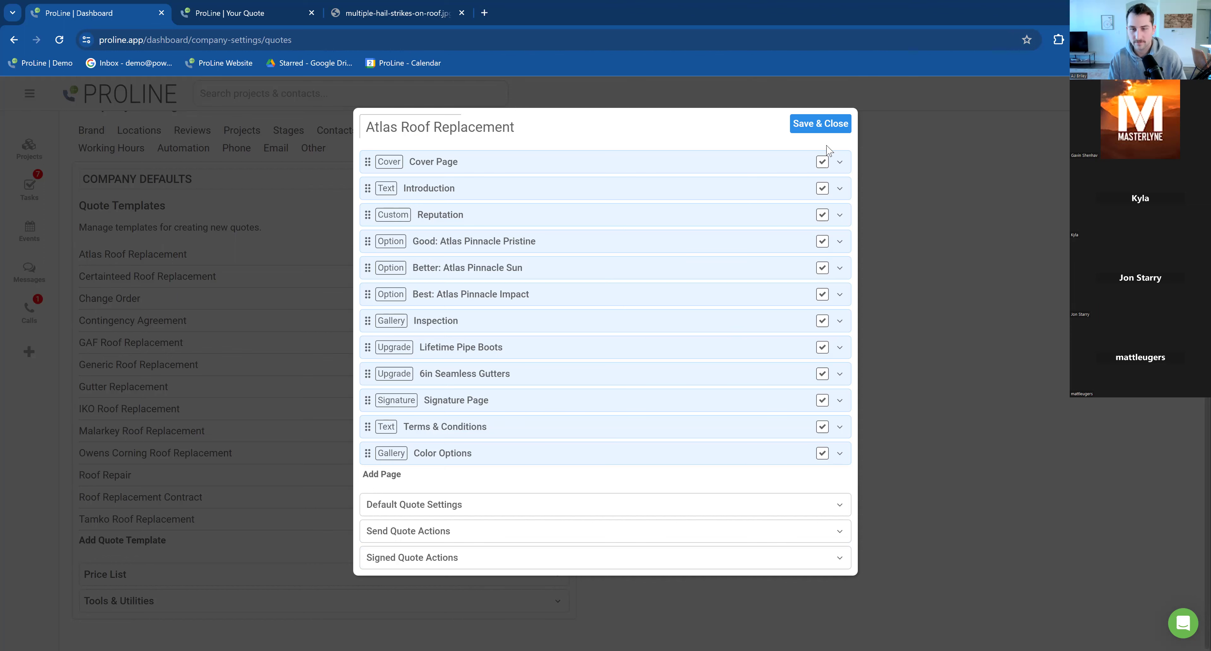
pyautogui.click(799, 134)
pyautogui.click(29, 148)
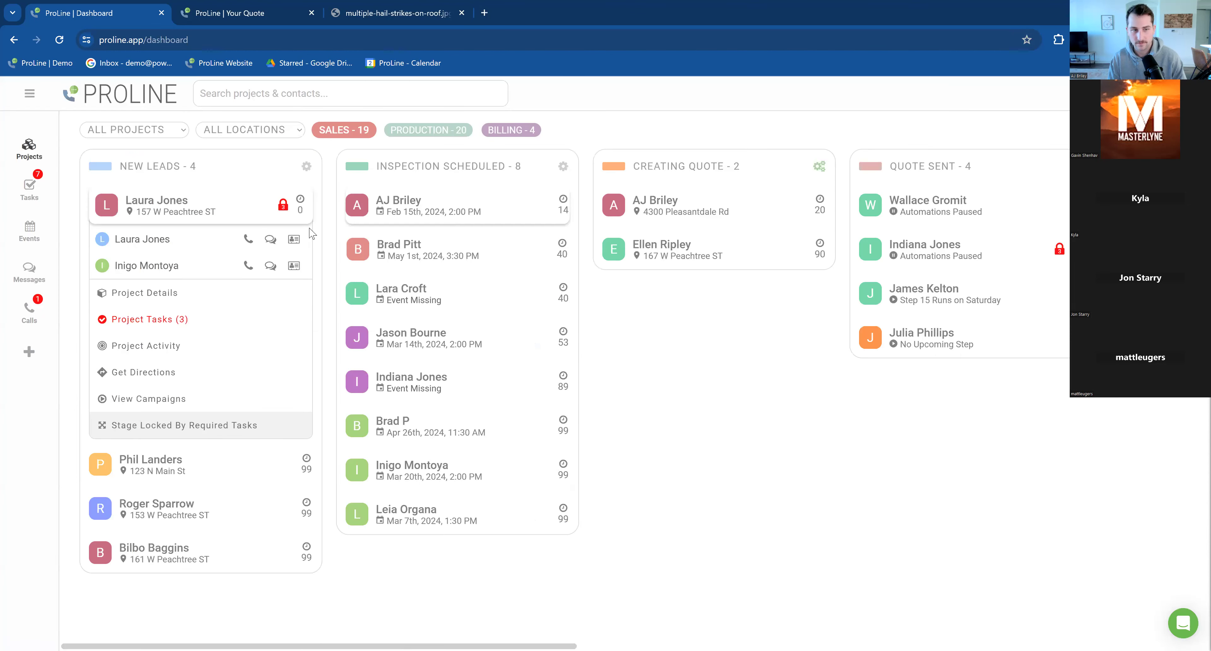
# Open the Security section of the account settings and check the account's login email.
pyautogui.click(30, 98)
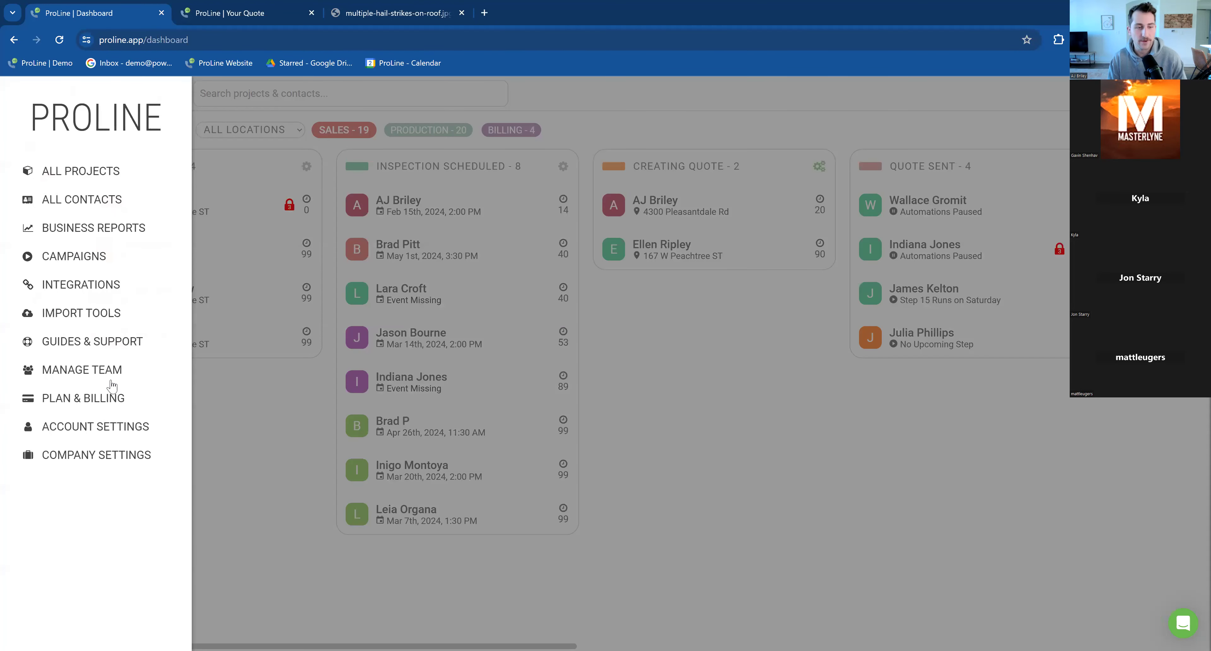
pyautogui.moveTo(80, 459); pyautogui.dragTo(152, 513)
pyautogui.click(152, 509)
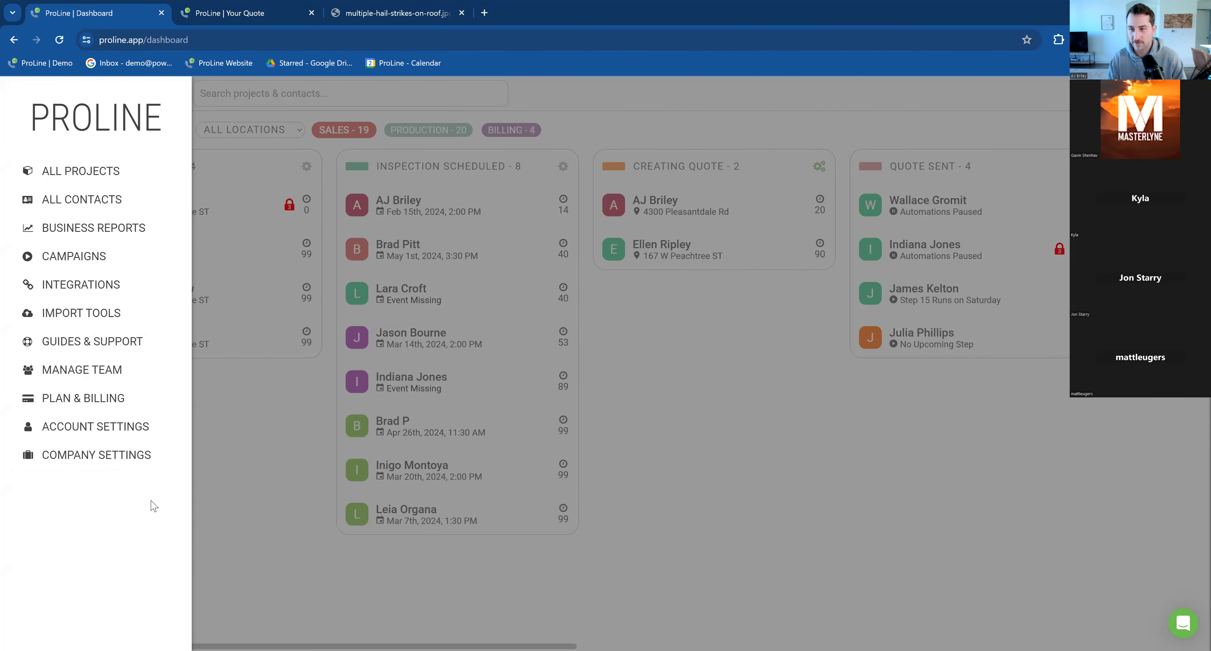
pyautogui.click(126, 438)
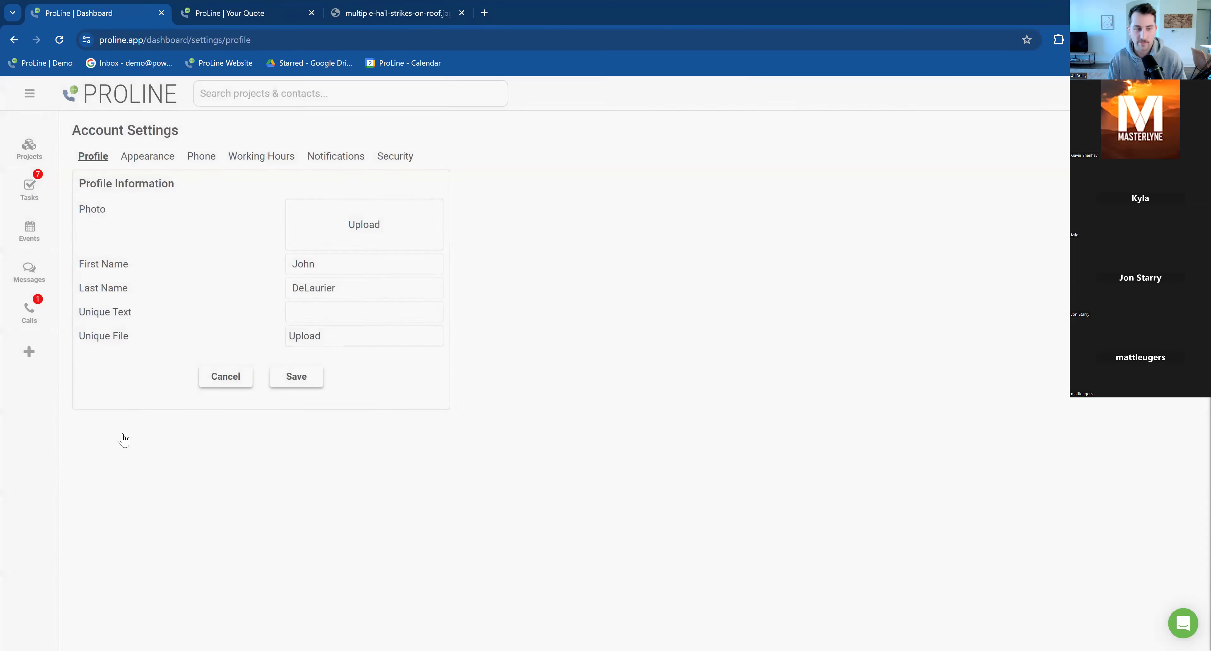
pyautogui.click(384, 163)
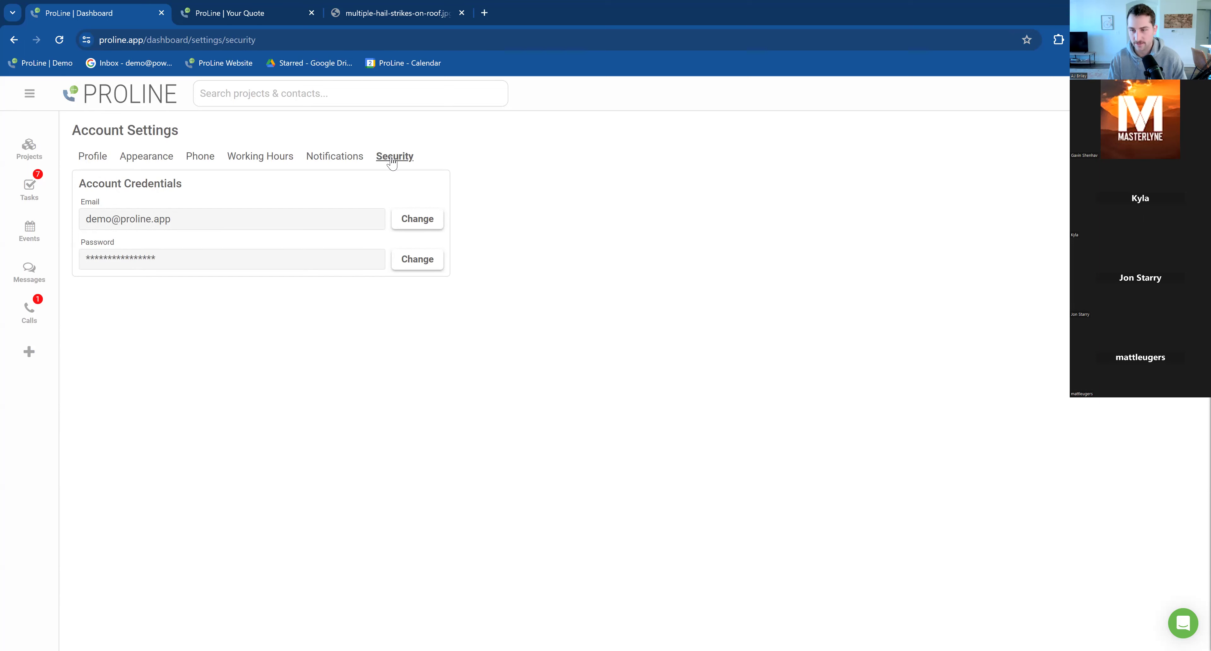
pyautogui.moveTo(172, 219); pyautogui.dragTo(88, 232)
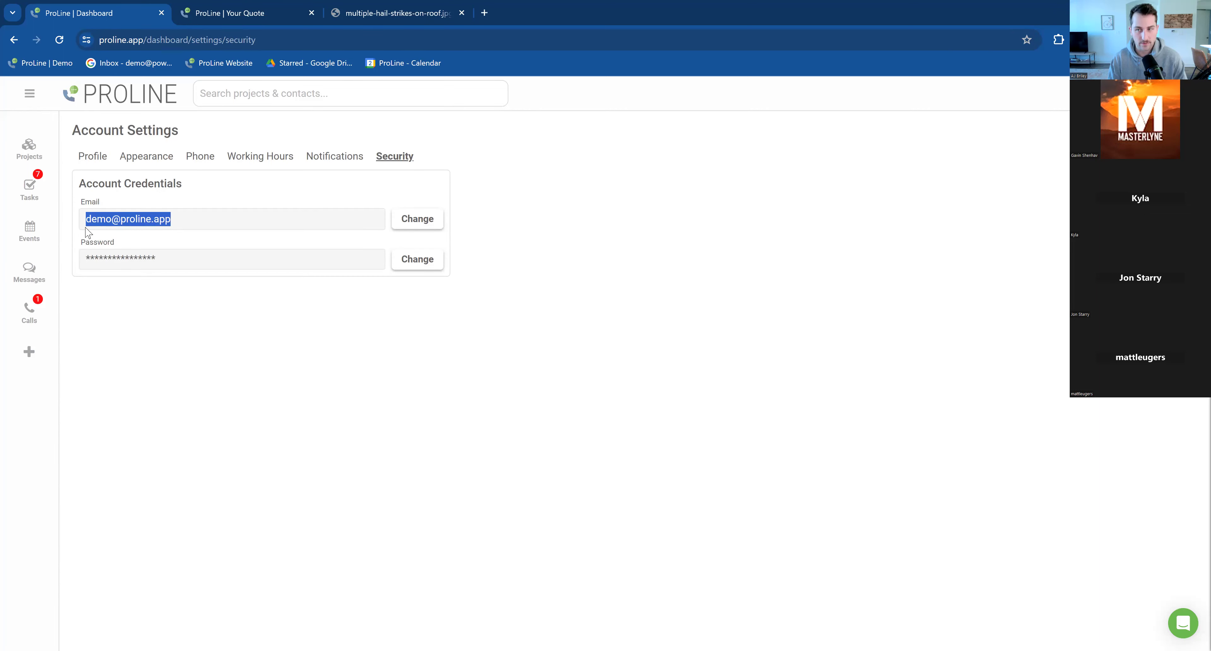
pyautogui.click(131, 189)
pyautogui.moveTo(172, 220); pyautogui.dragTo(88, 222)
pyautogui.click(141, 212)
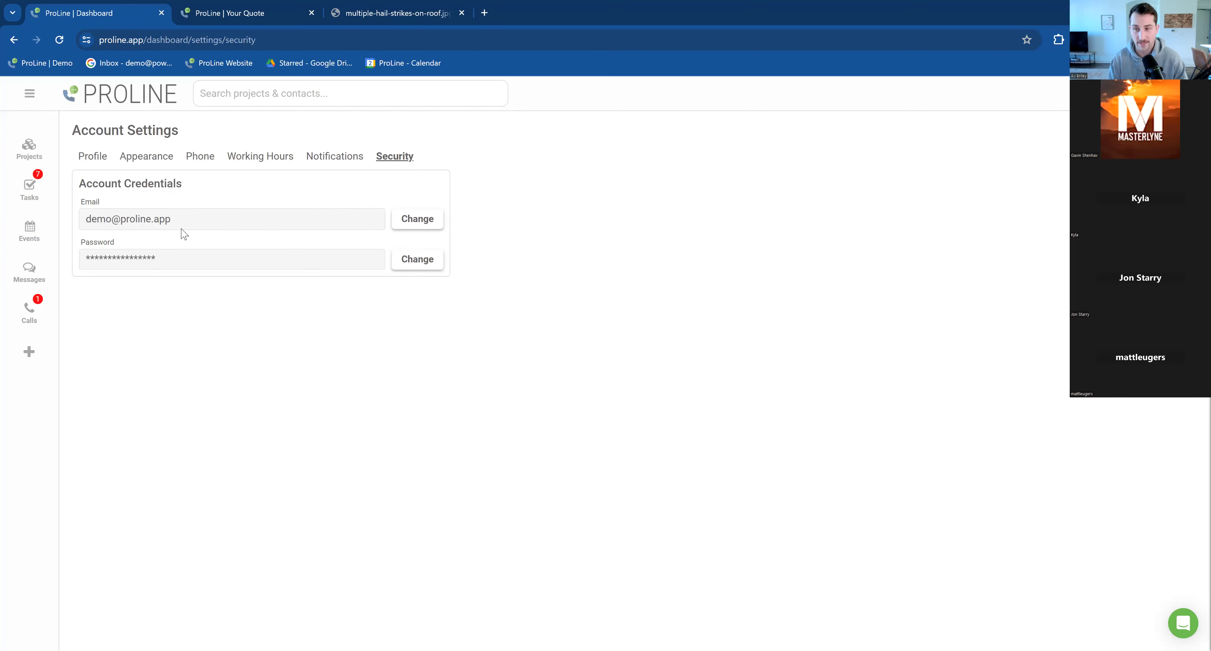
pyautogui.moveTo(176, 222); pyautogui.dragTo(83, 225)
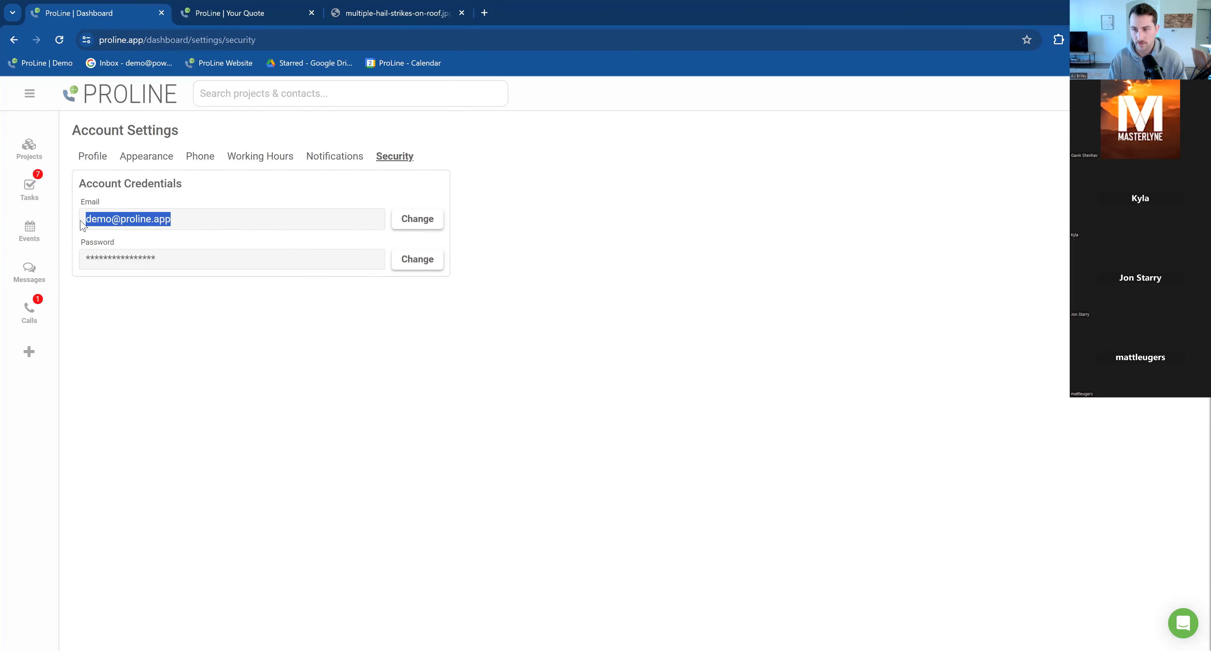
# Open the integrations page and check which email account is connected for Email & Calendar.
pyautogui.click(29, 93)
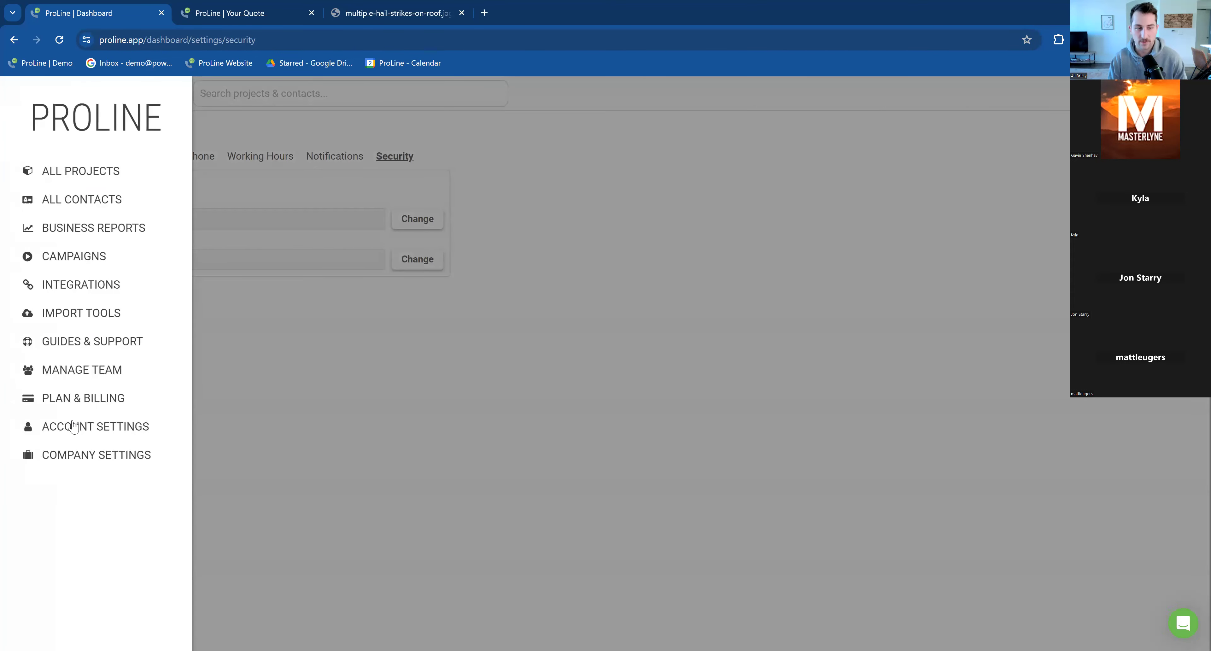
pyautogui.click(73, 285)
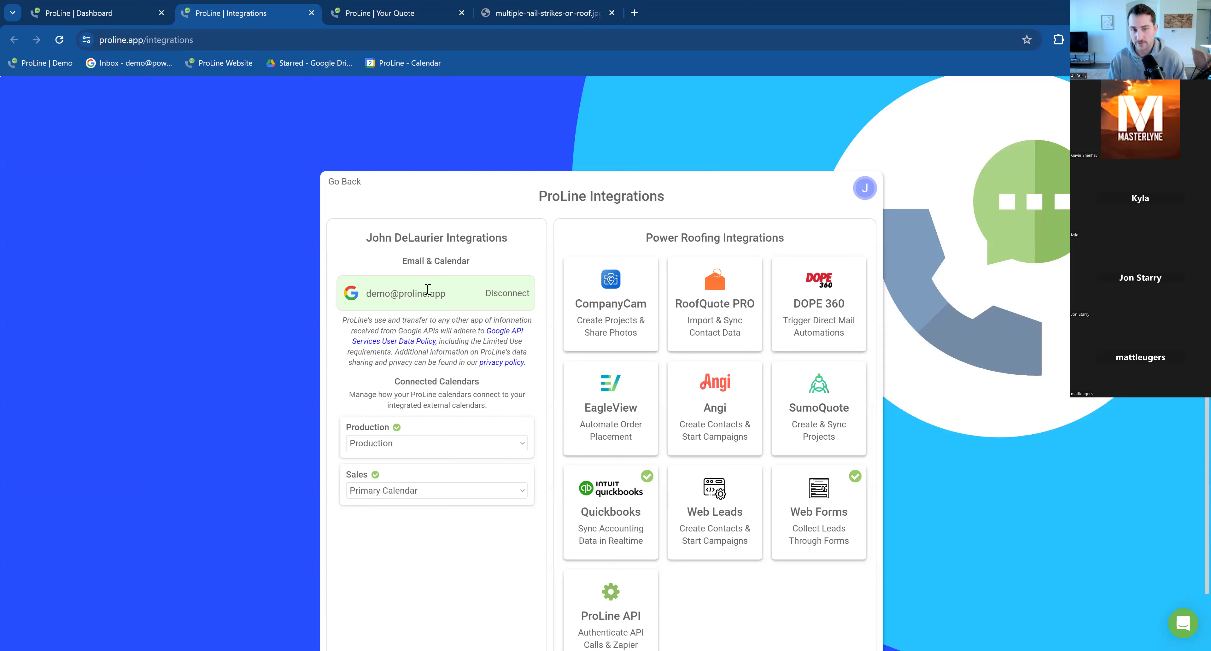
pyautogui.moveTo(456, 297); pyautogui.dragTo(367, 296)
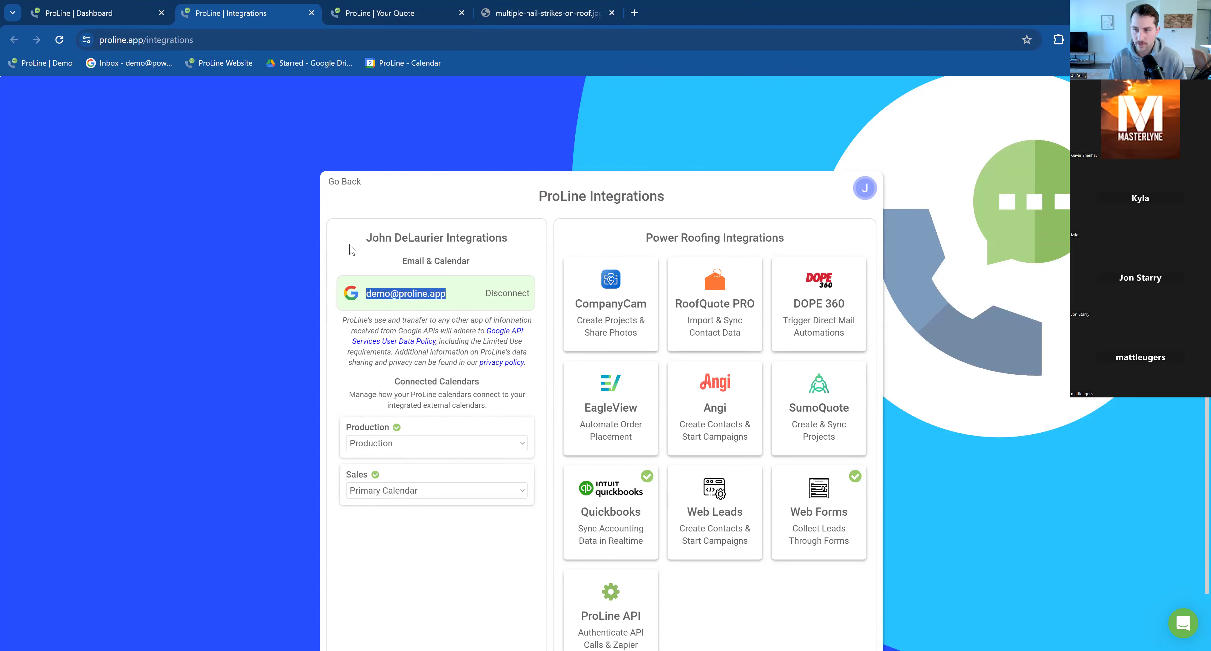
pyautogui.click(352, 251)
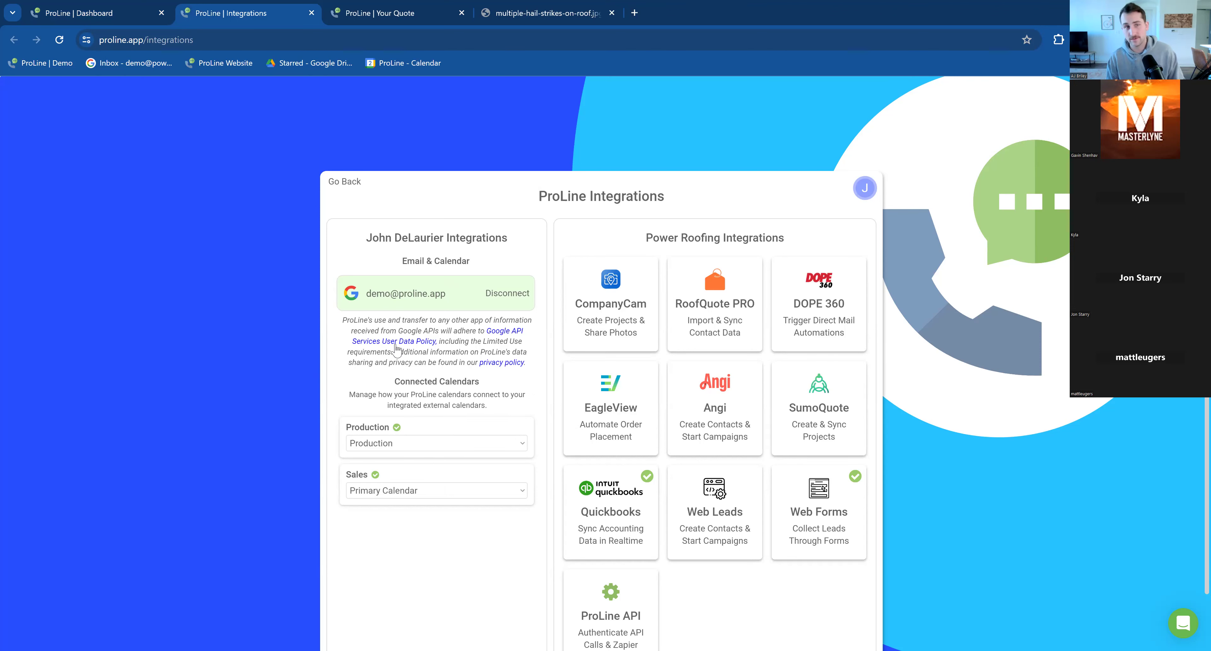
# Examine the account owner's details in team management and compare them with the connected email integration.
pyautogui.click(107, 8)
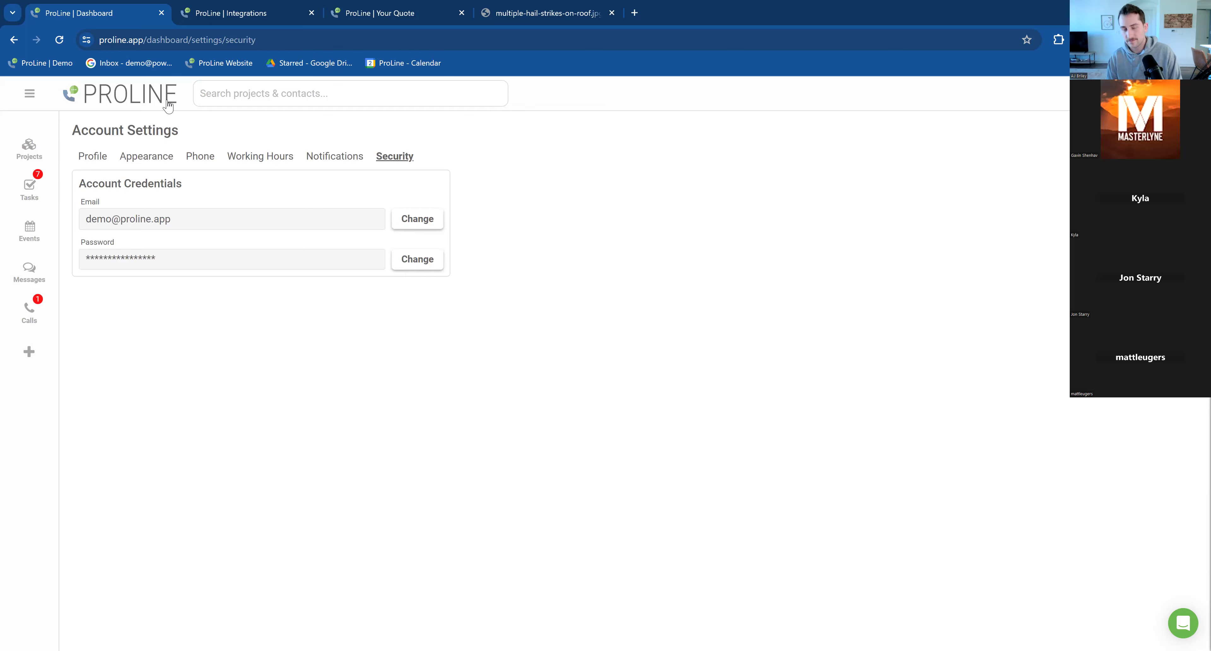
pyautogui.click(30, 95)
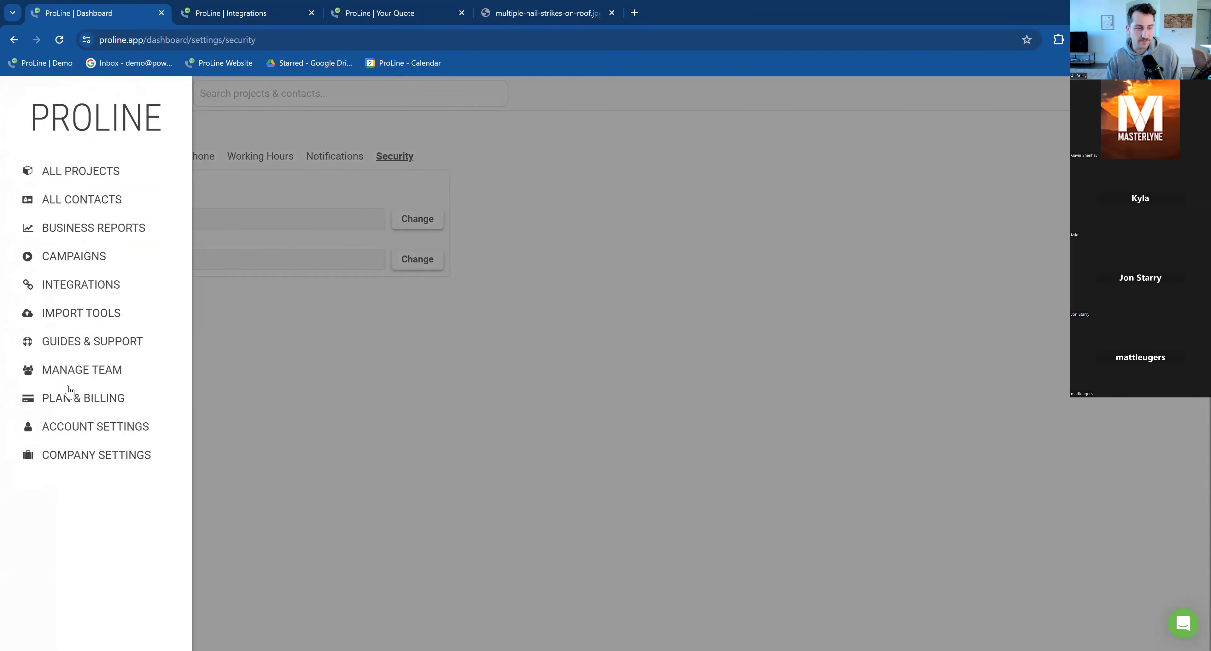
pyautogui.click(77, 371)
pyautogui.click(282, 151)
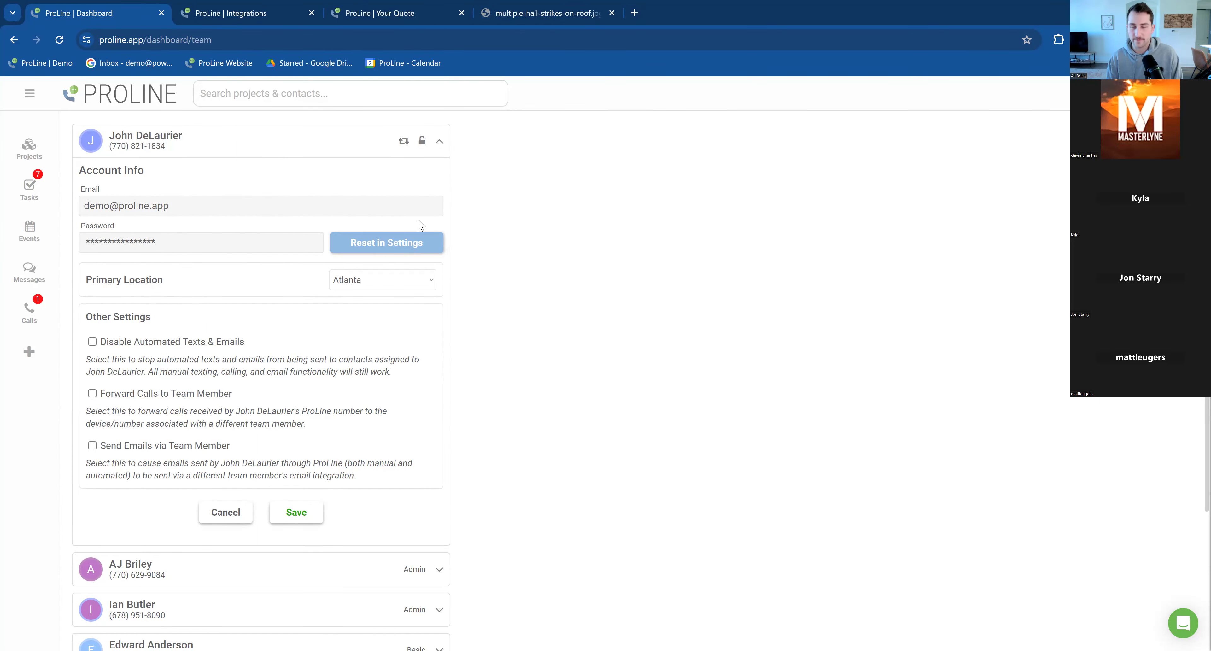
pyautogui.click(219, 148)
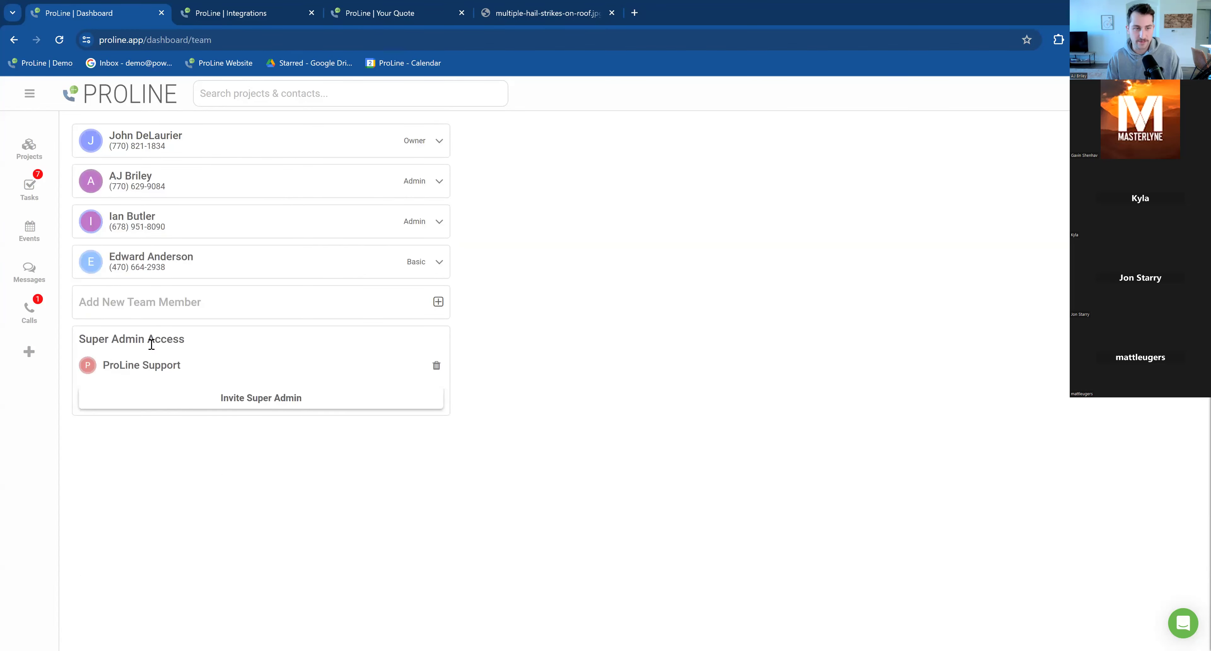
pyautogui.click(200, 7)
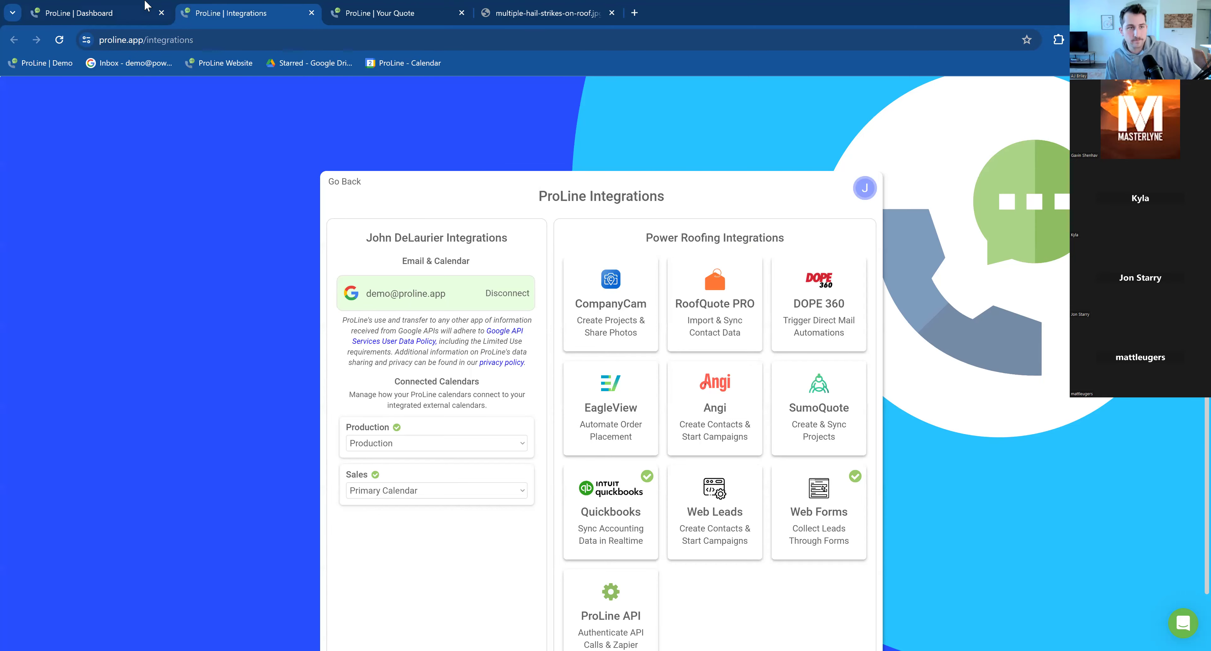
# Create a quote from the Atlas Roof Replacement template for the first New Leads project, save it and review its generated pages.
pyautogui.click(146, 10)
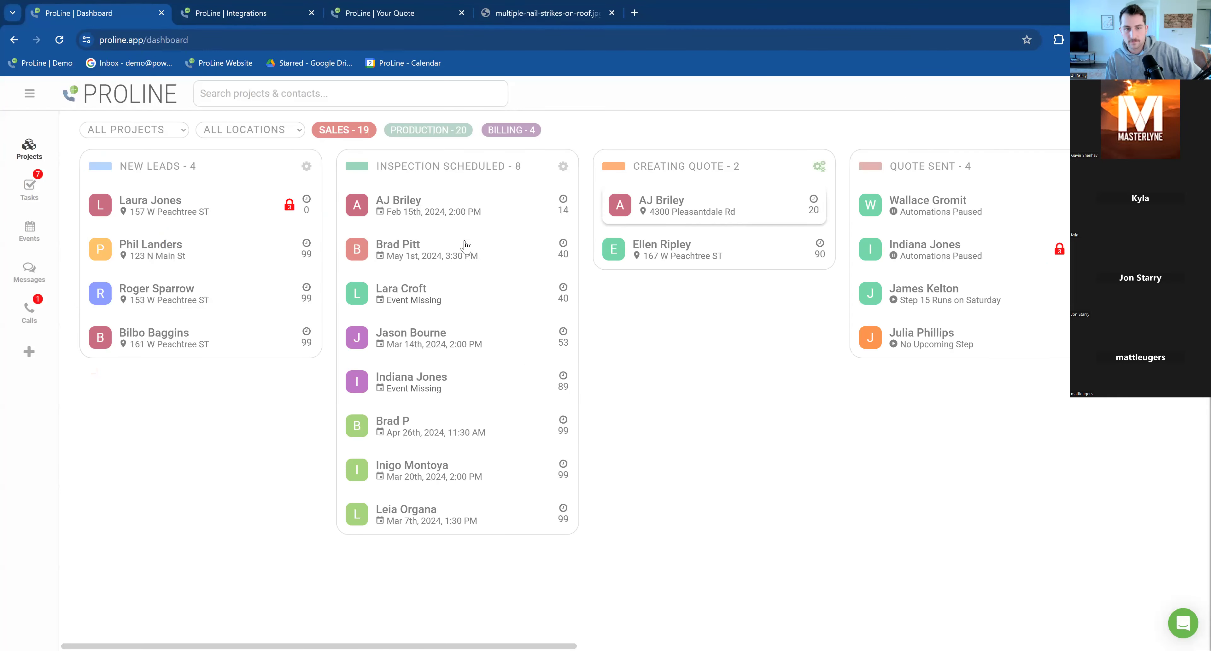
pyautogui.click(151, 202)
pyautogui.click(1058, 323)
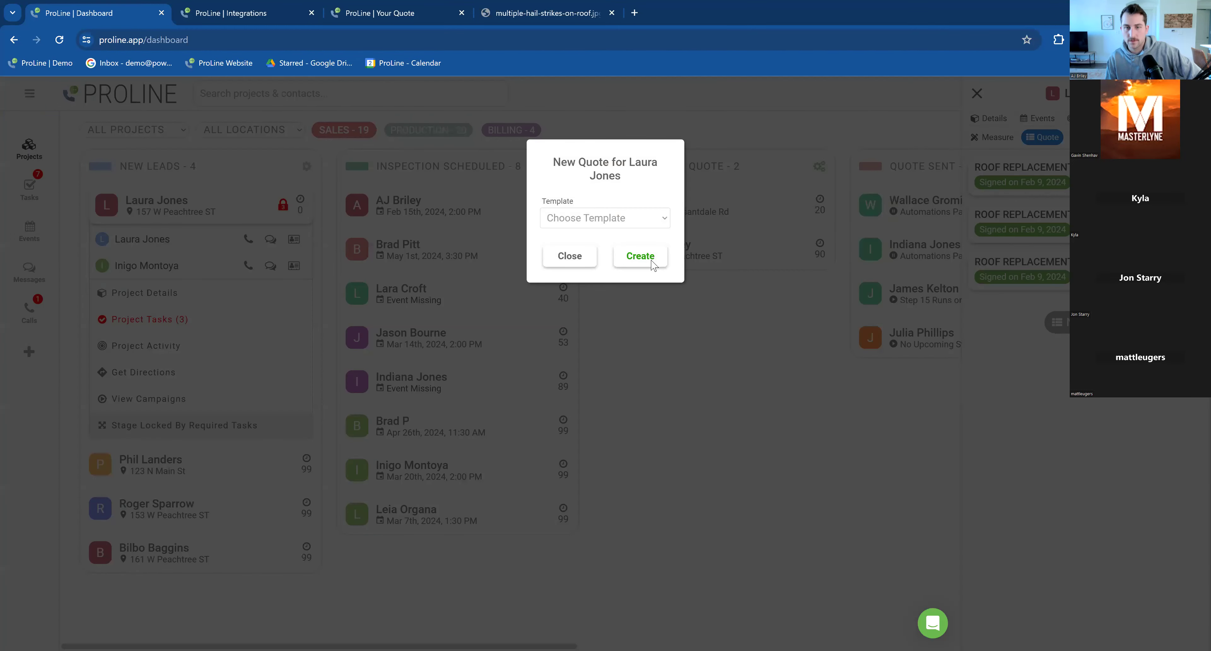
pyautogui.click(651, 263)
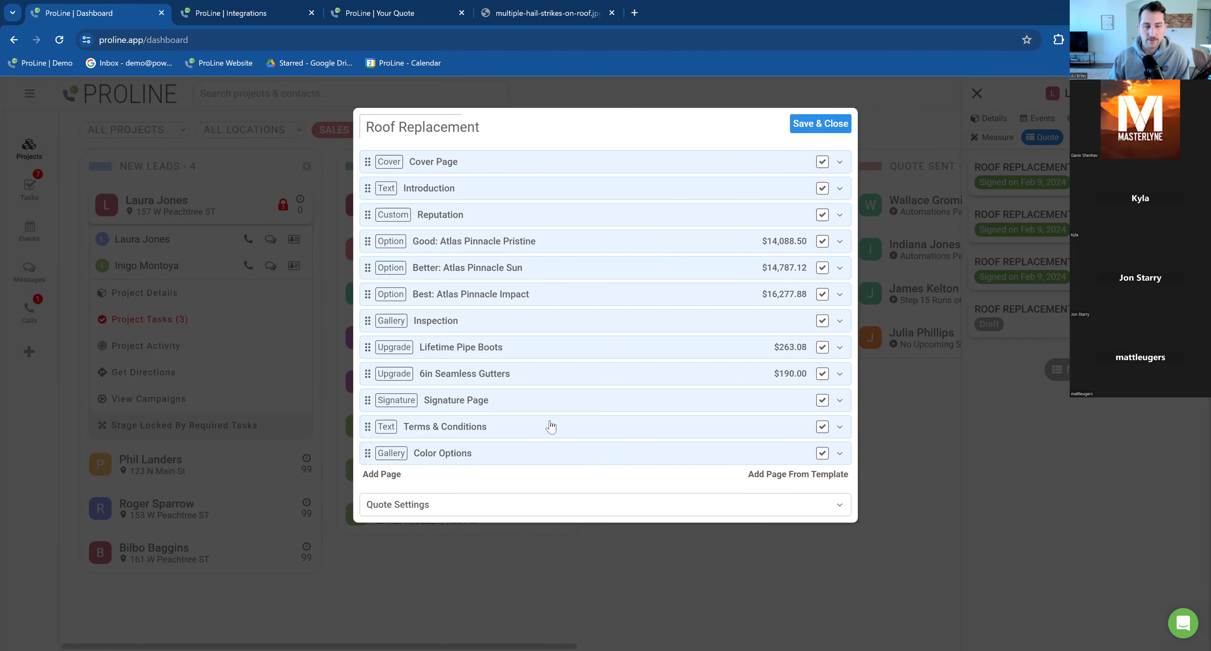
pyautogui.click(820, 123)
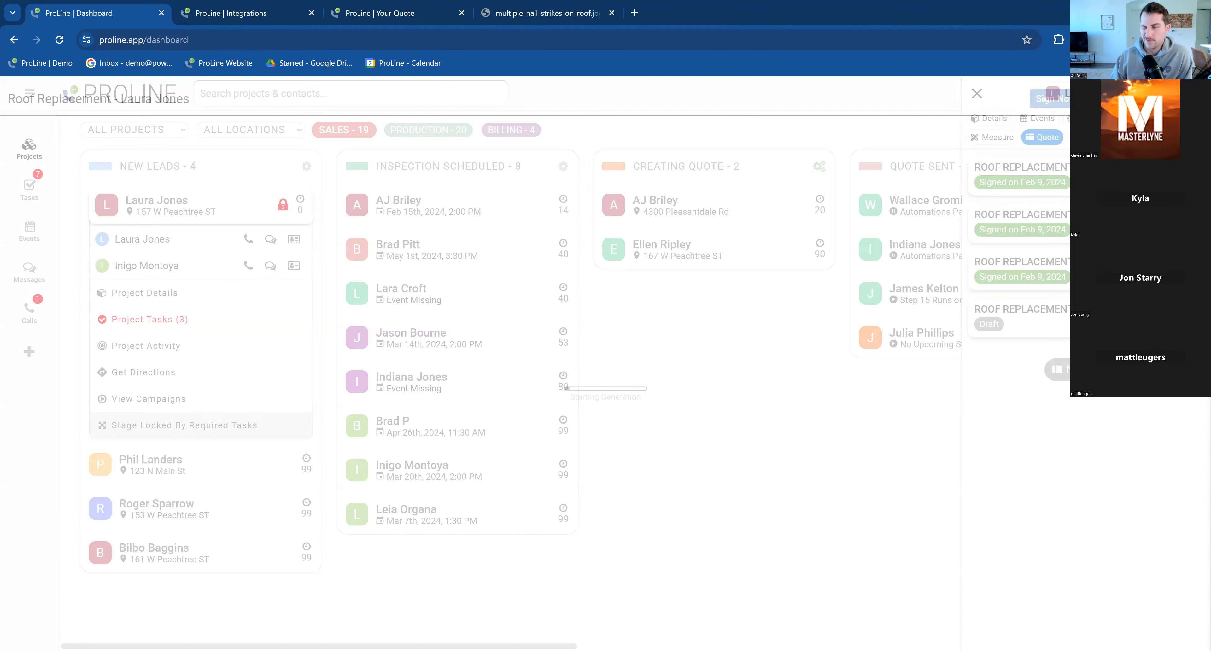
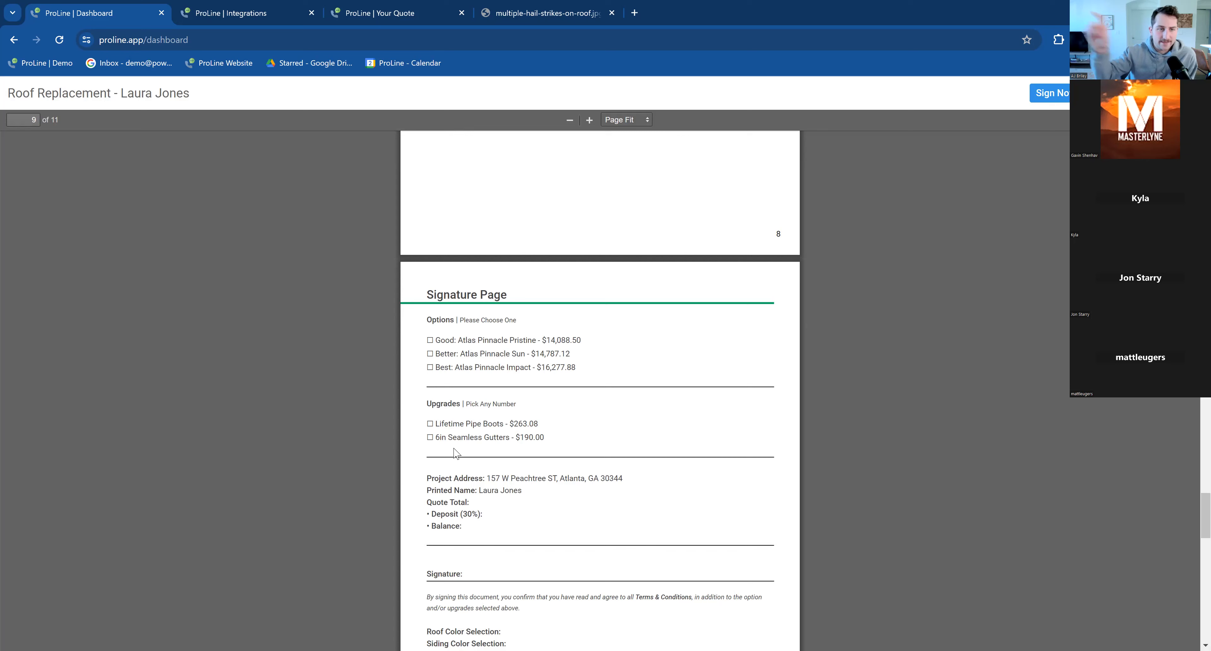
pyautogui.scroll(5, 451, 454)
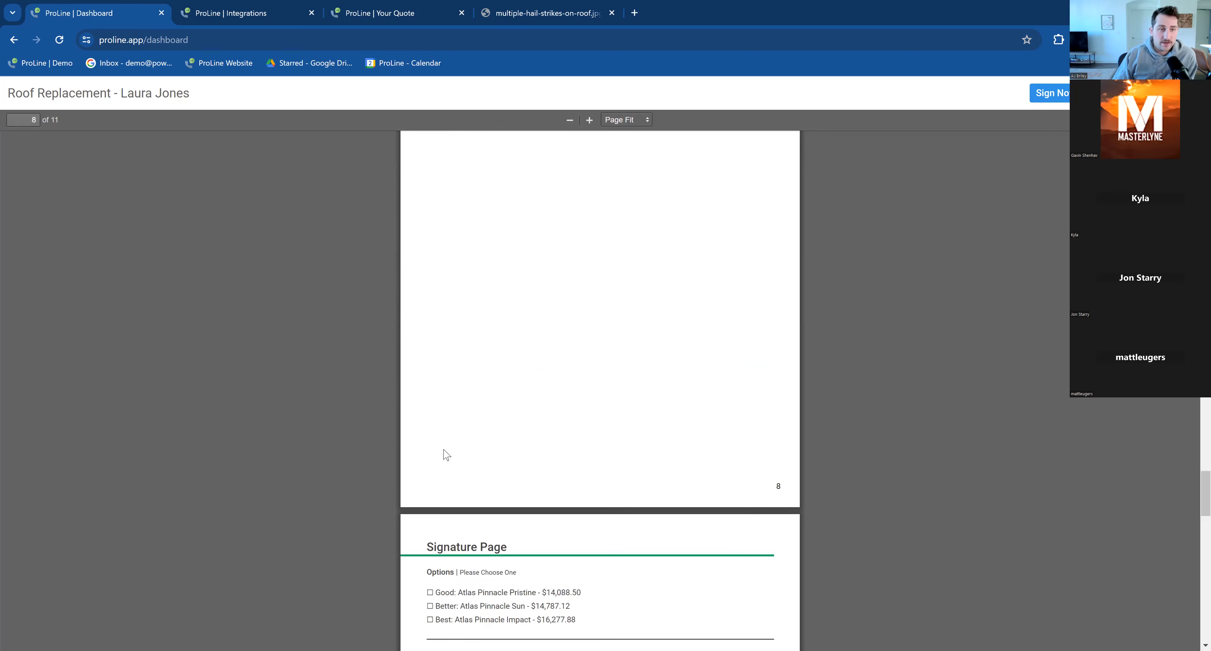
# Compare the Lifetime Pipe Boots upgrade page with the options and upgrades listed on the Signature Page of the quote preview.
pyautogui.scroll(-6, 447, 455)
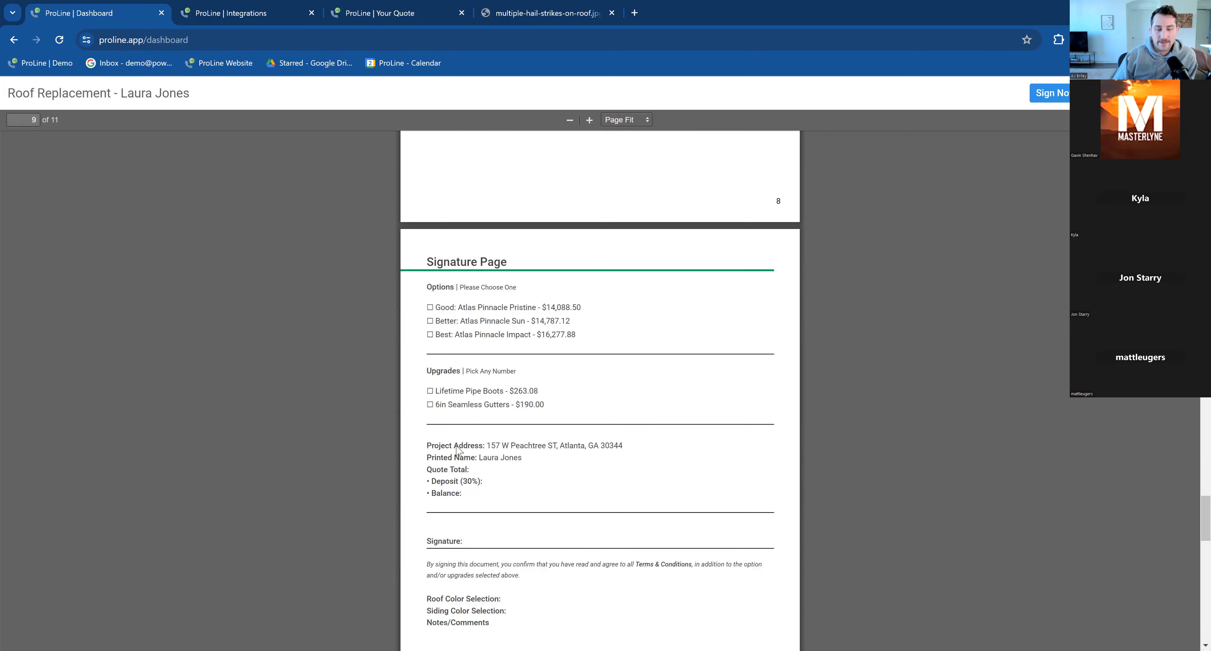
pyautogui.scroll(11, 586, 335)
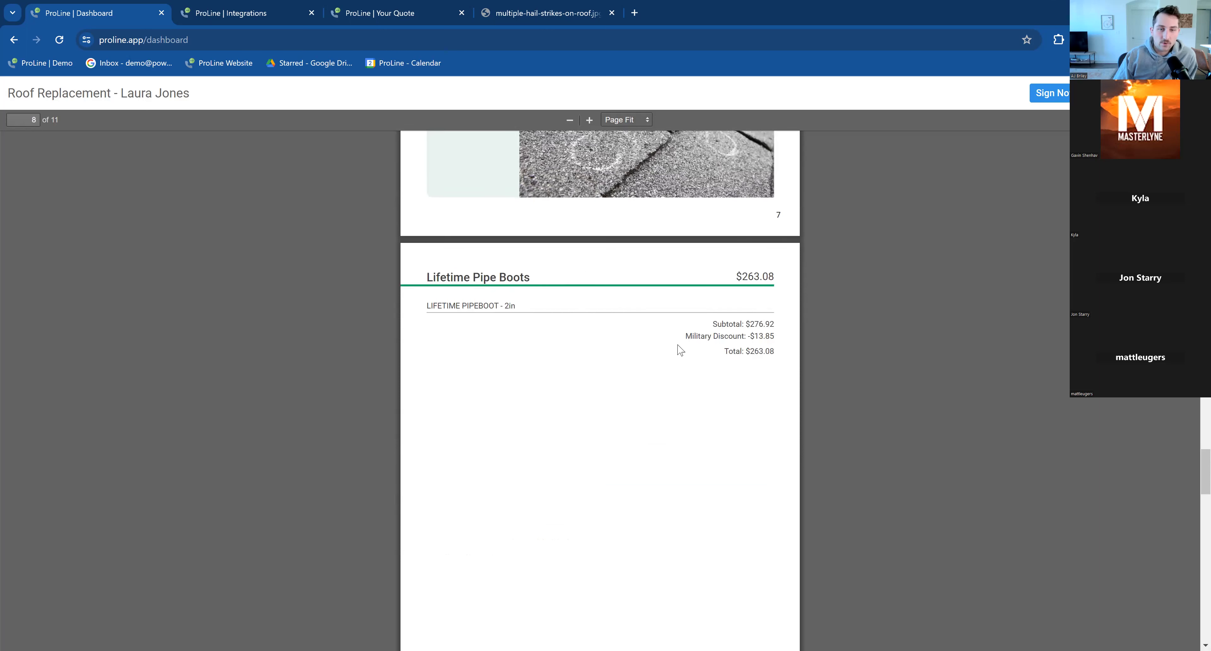
pyautogui.scroll(-4, 714, 263)
pyautogui.scroll(3, 744, 189)
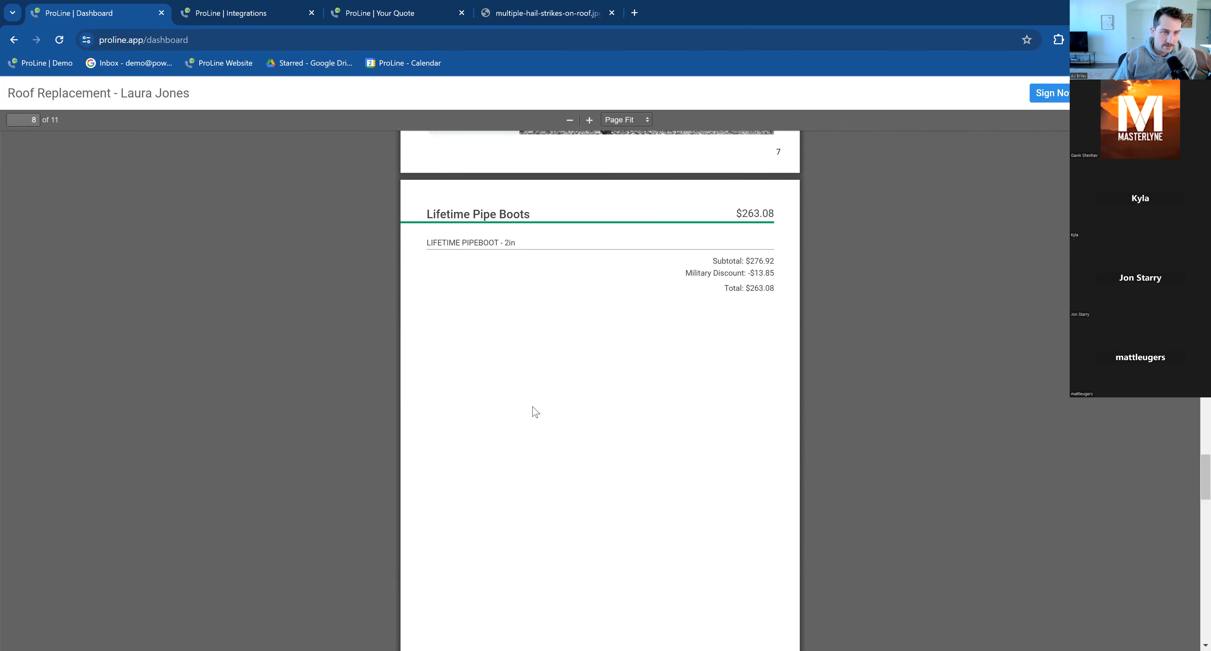
pyautogui.scroll(-4, 519, 371)
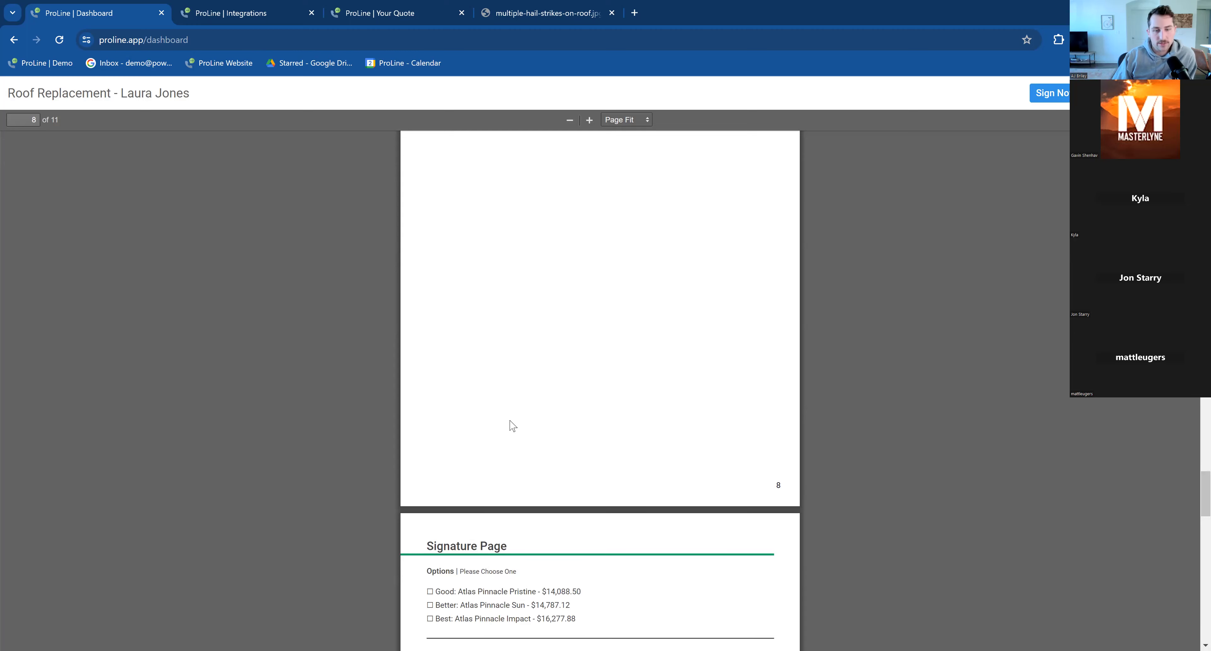
pyautogui.scroll(-5, 510, 424)
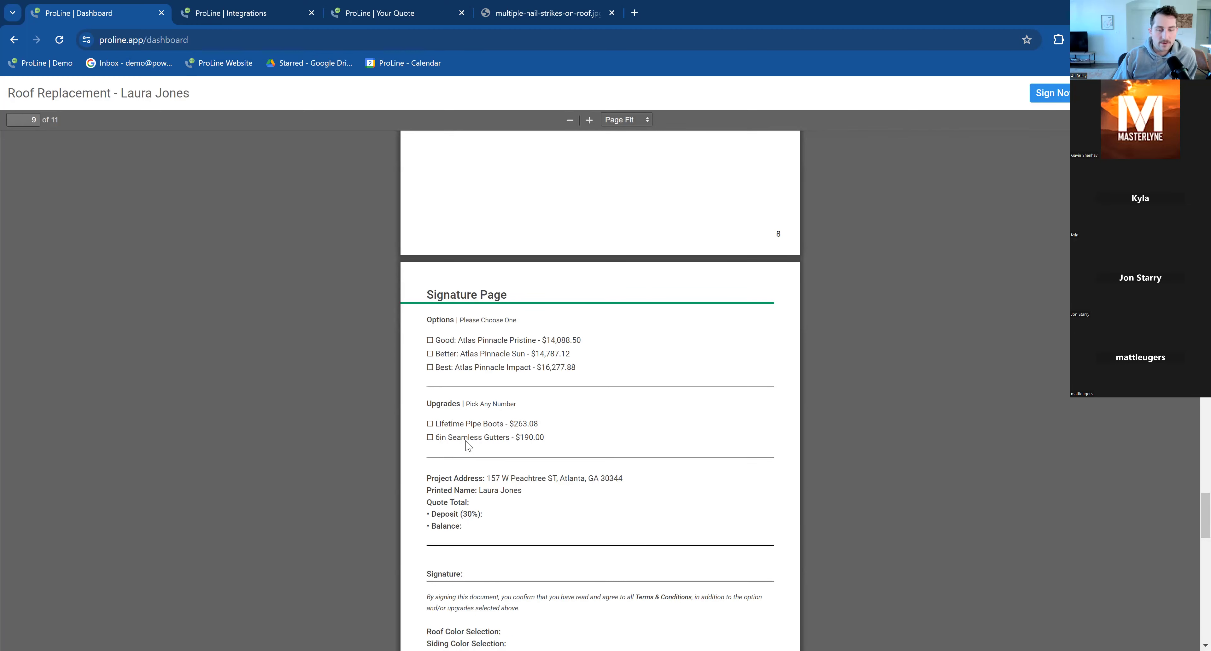
pyautogui.scroll(10, 685, 273)
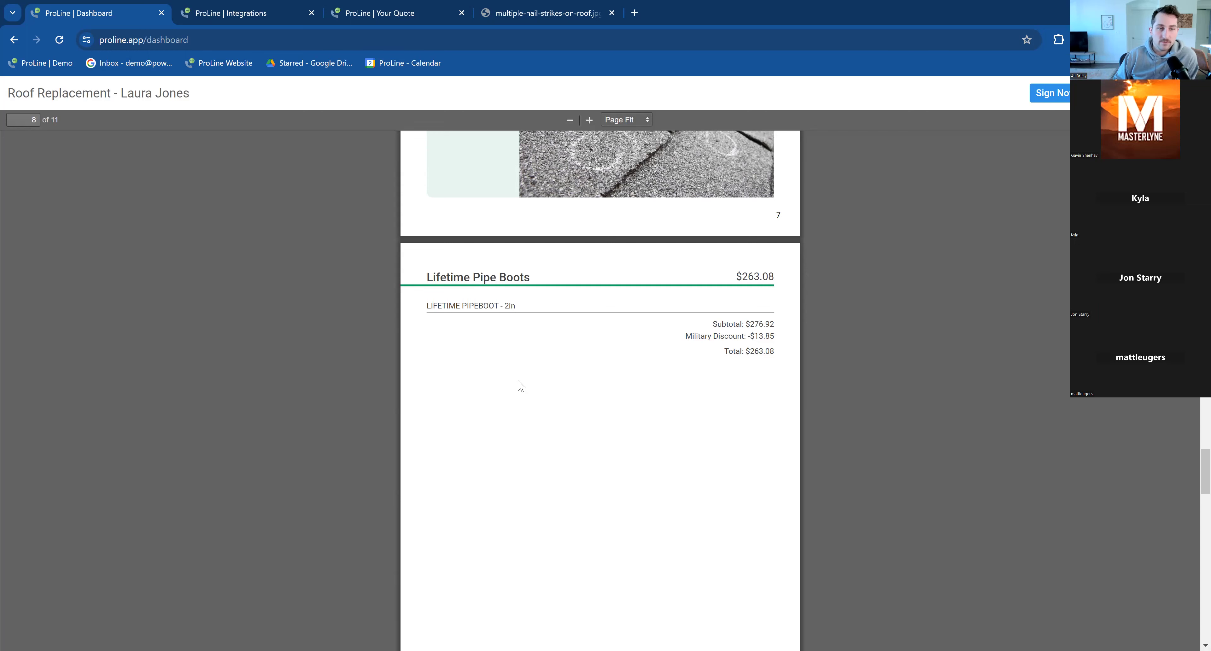
pyautogui.scroll(-4, 536, 365)
pyautogui.scroll(3, 560, 376)
pyautogui.scroll(-10, 567, 327)
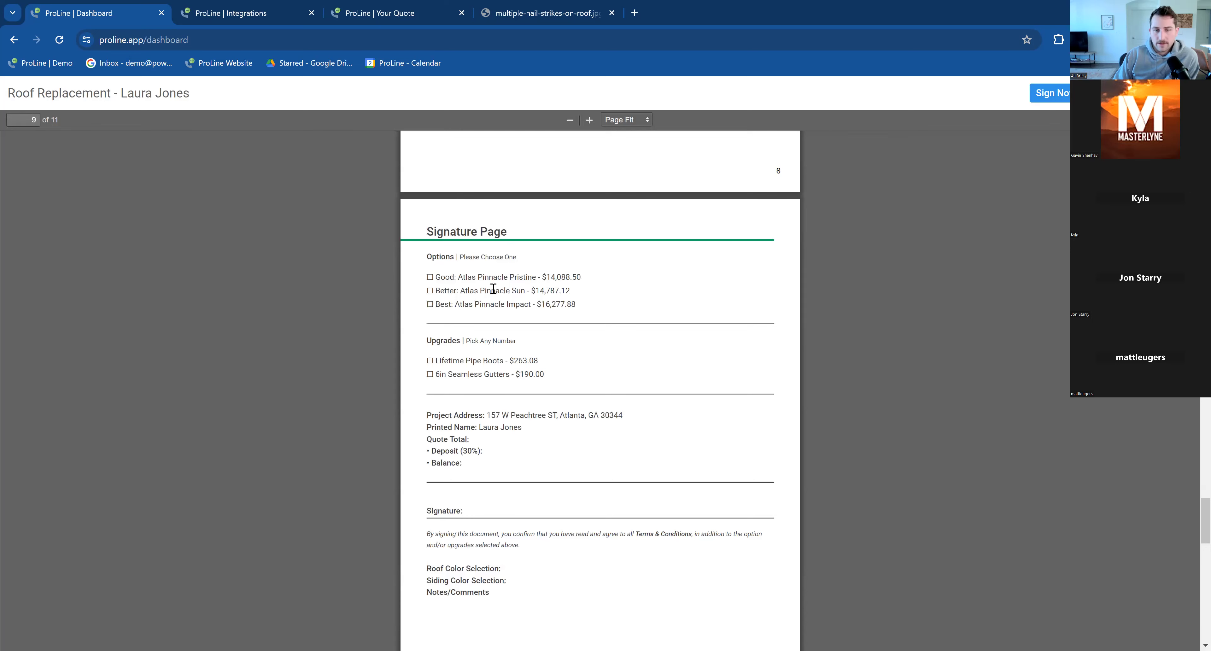
pyautogui.scroll(10, 498, 376)
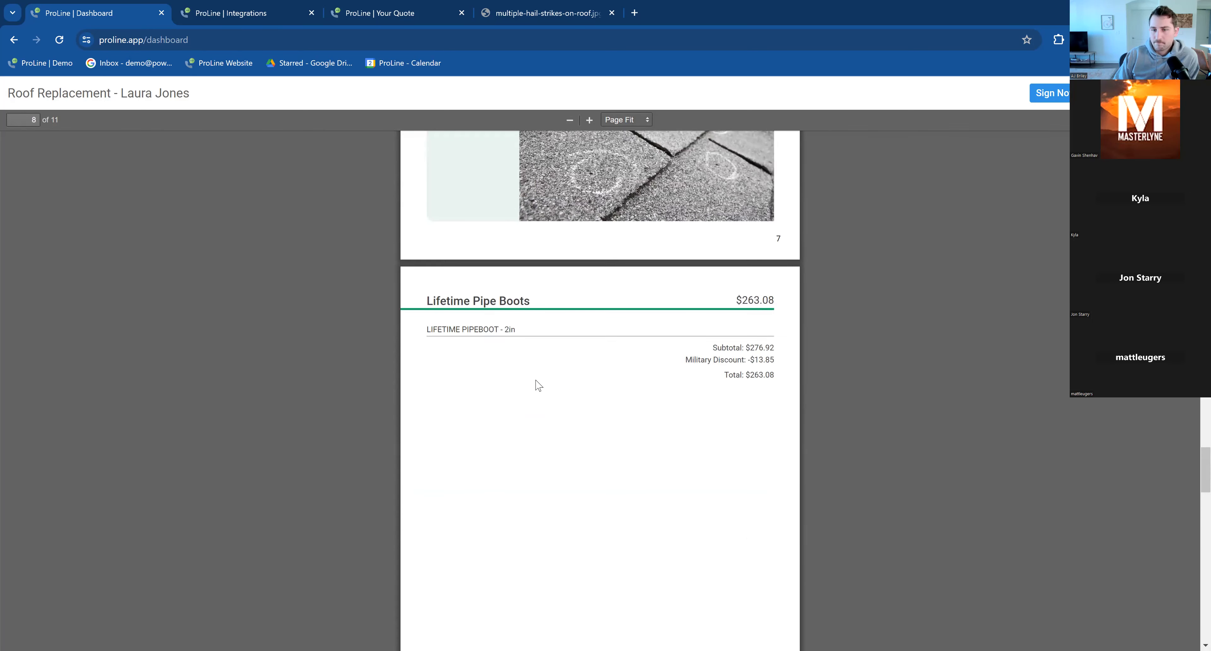
# Move the Color Options gallery directly above the Signature Page in the Roof Replacement quote and save it.
pyautogui.click(1194, 93)
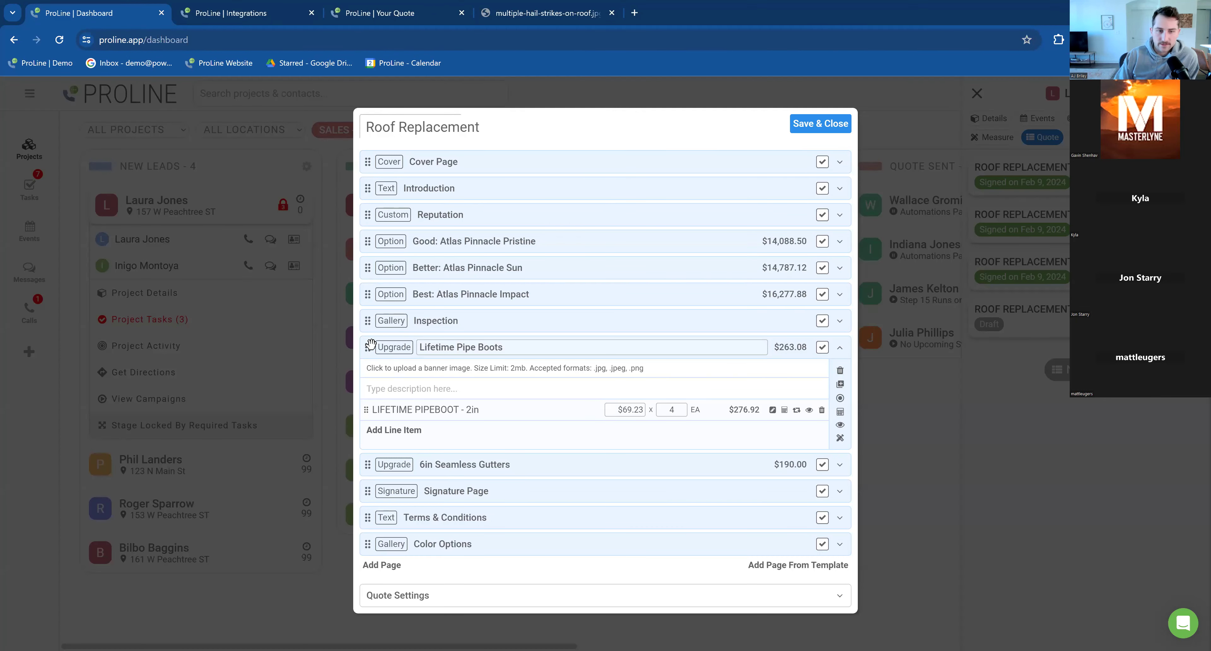
pyautogui.click(370, 346)
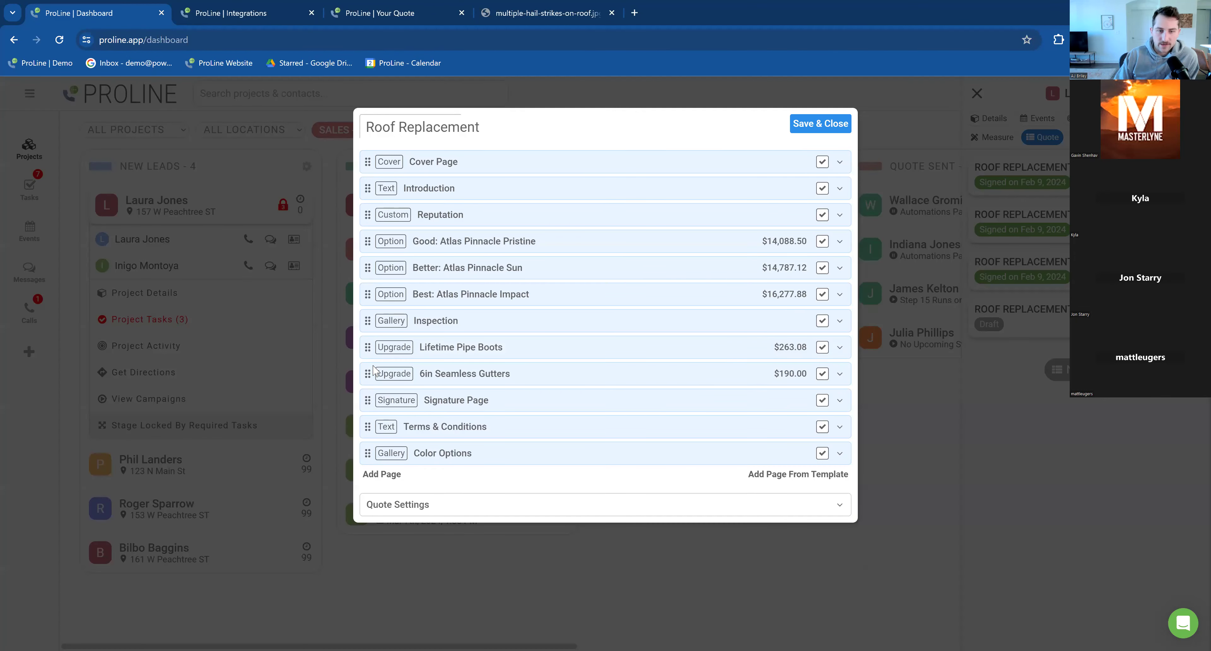
pyautogui.moveTo(368, 455)
pyautogui.mouseDown()
pyautogui.moveTo(356, 405)
pyautogui.moveTo(367, 401)
pyautogui.mouseUp()
pyautogui.click(841, 124)
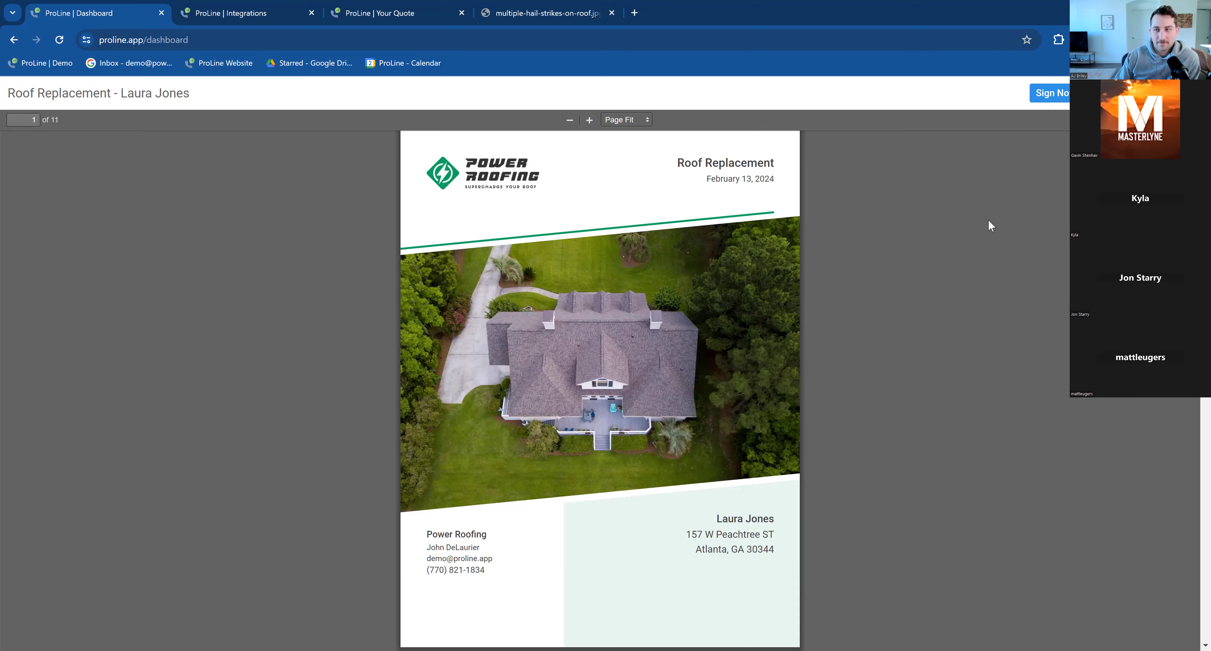
# Check the order of the Color Options, Signature and Terms & Conditions pages in the regenerated quote.
pyautogui.scroll(-8, 988, 219)
pyautogui.moveTo(1206, 208); pyautogui.dragTo(1190, 611)
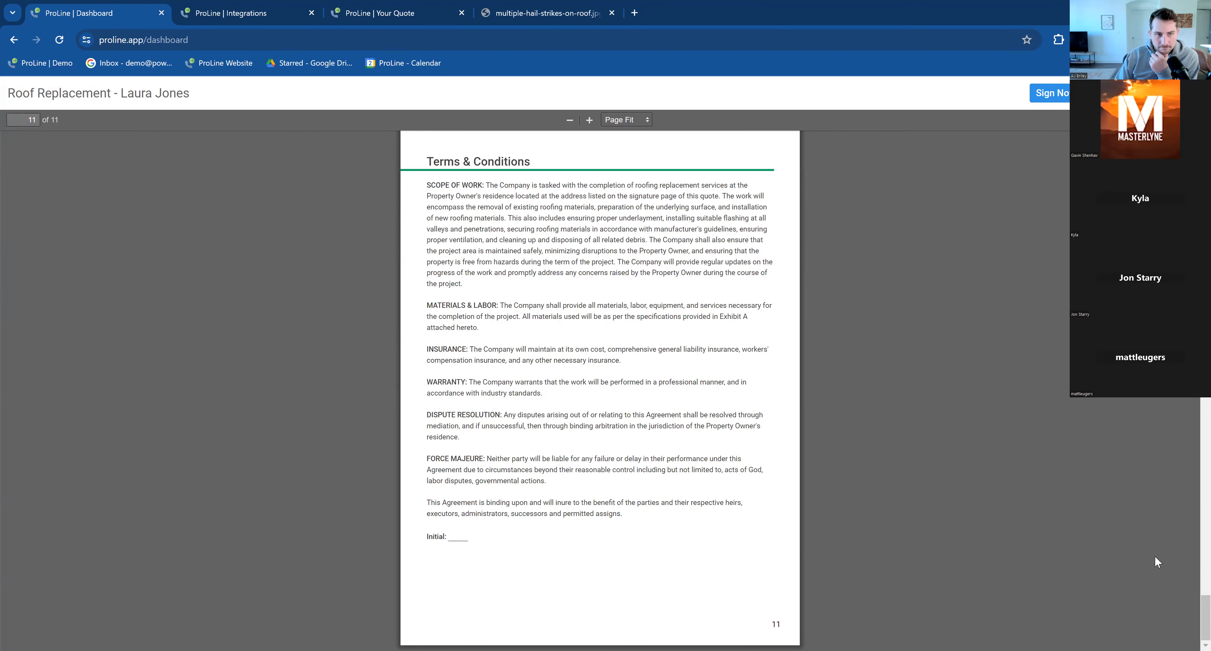
pyautogui.scroll(10, 1111, 548)
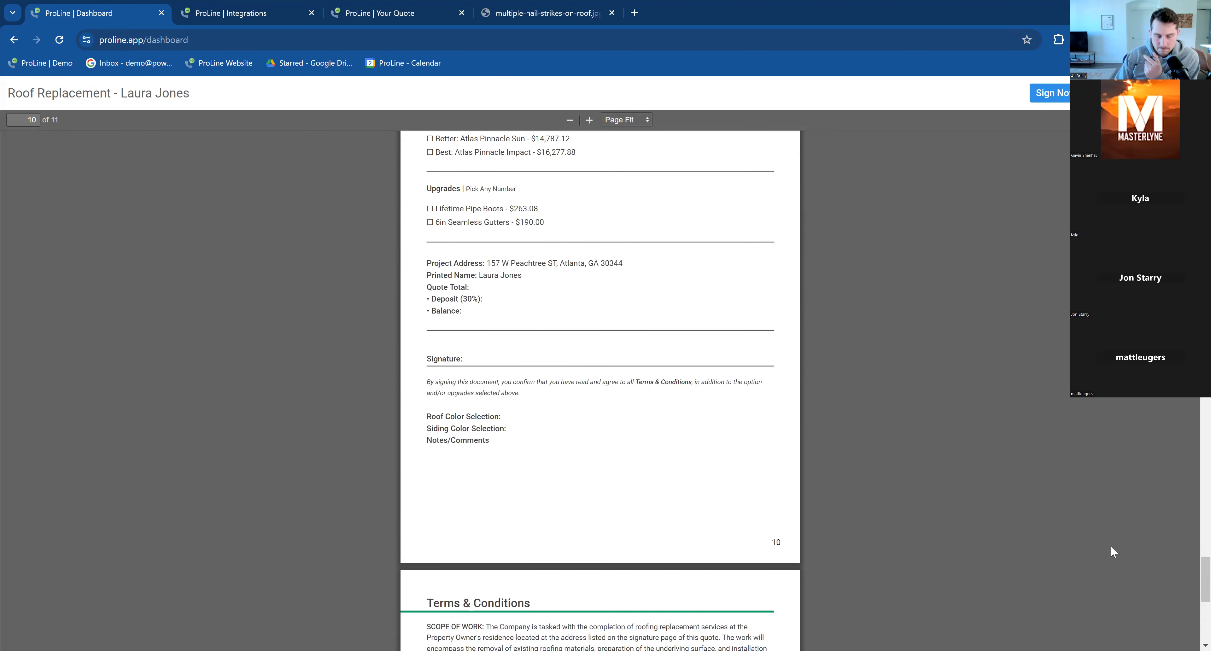
pyautogui.scroll(5, 1111, 544)
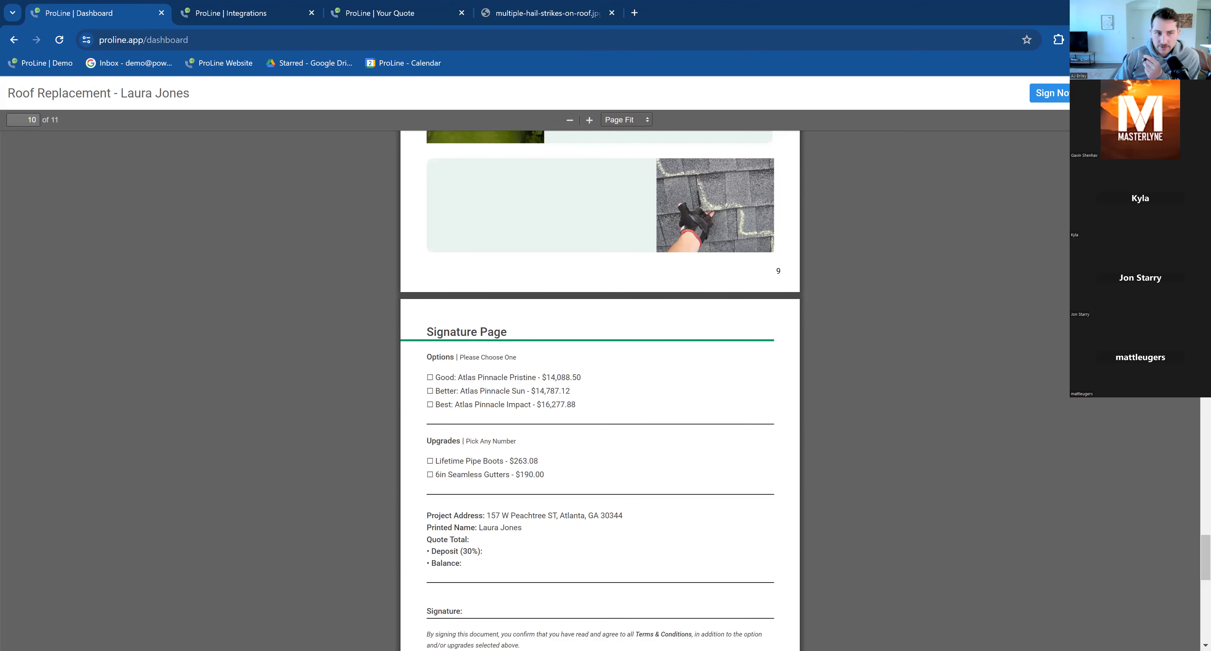
# Reopen the draft Roof Replacement quote for editing and look through its Quote Settings.
pyautogui.click(1196, 93)
pyautogui.click(1006, 301)
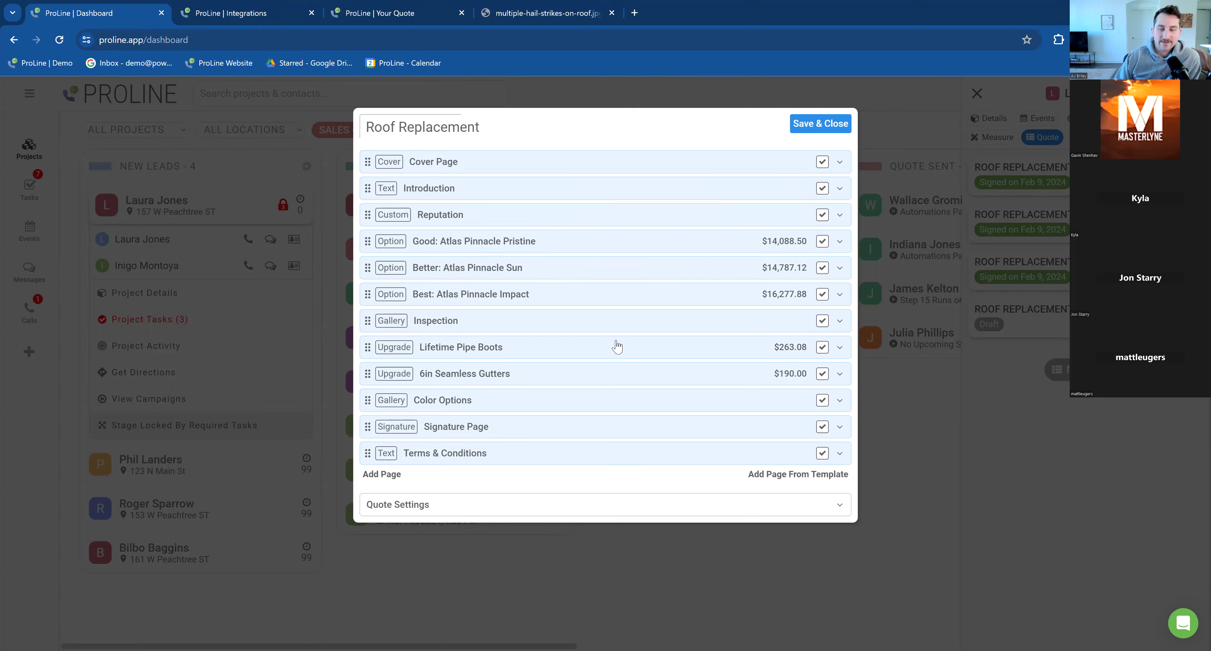
pyautogui.click(493, 503)
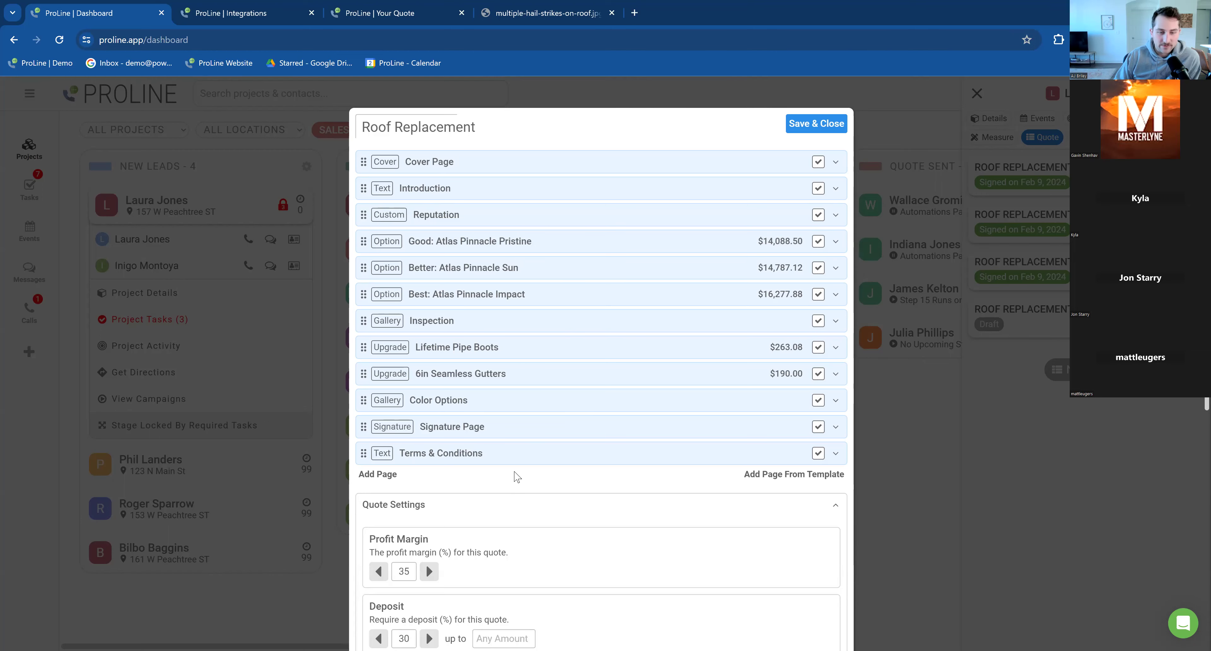
pyautogui.scroll(-8, 515, 478)
pyautogui.scroll(8, 518, 478)
pyautogui.click(519, 391)
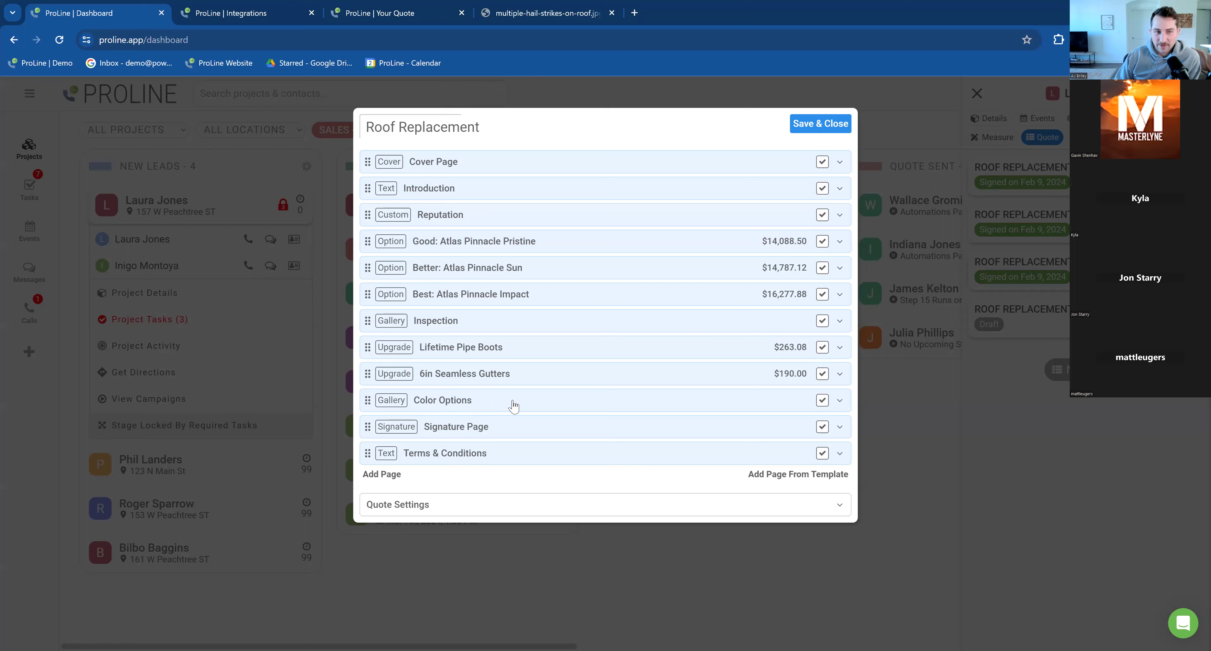
# Inspect the Color Options gallery and the Best: Atlas Pinnacle Impact option page, and save and close the quote.
pyautogui.click(514, 405)
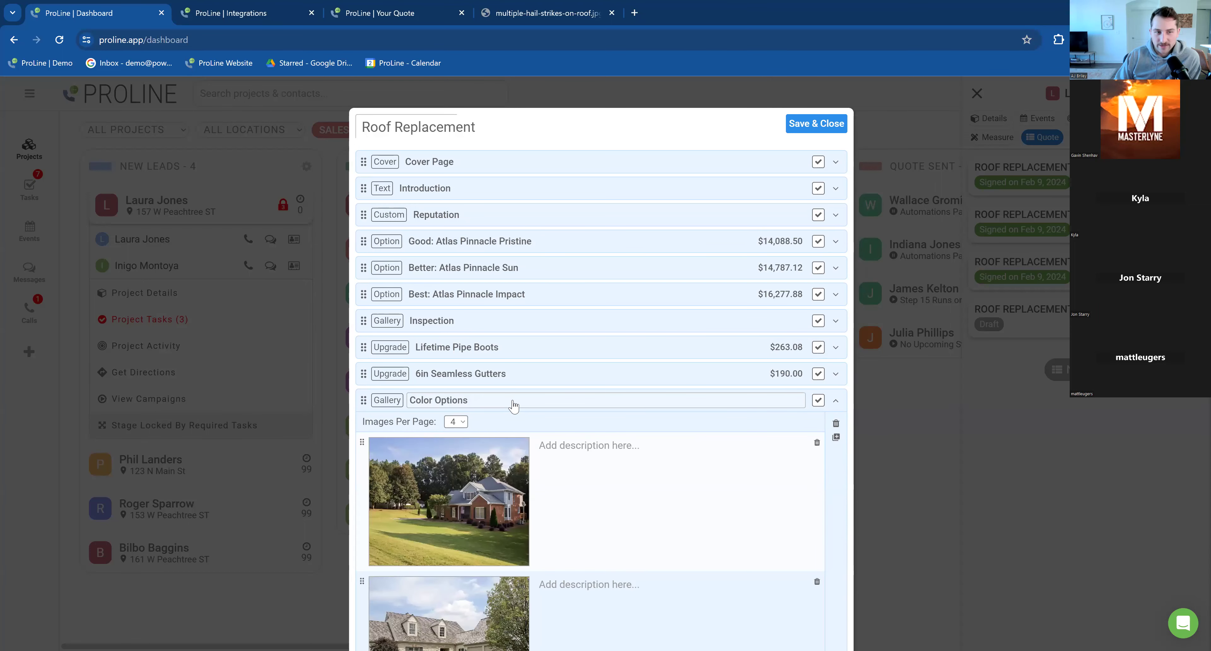
pyautogui.scroll(-4, 513, 406)
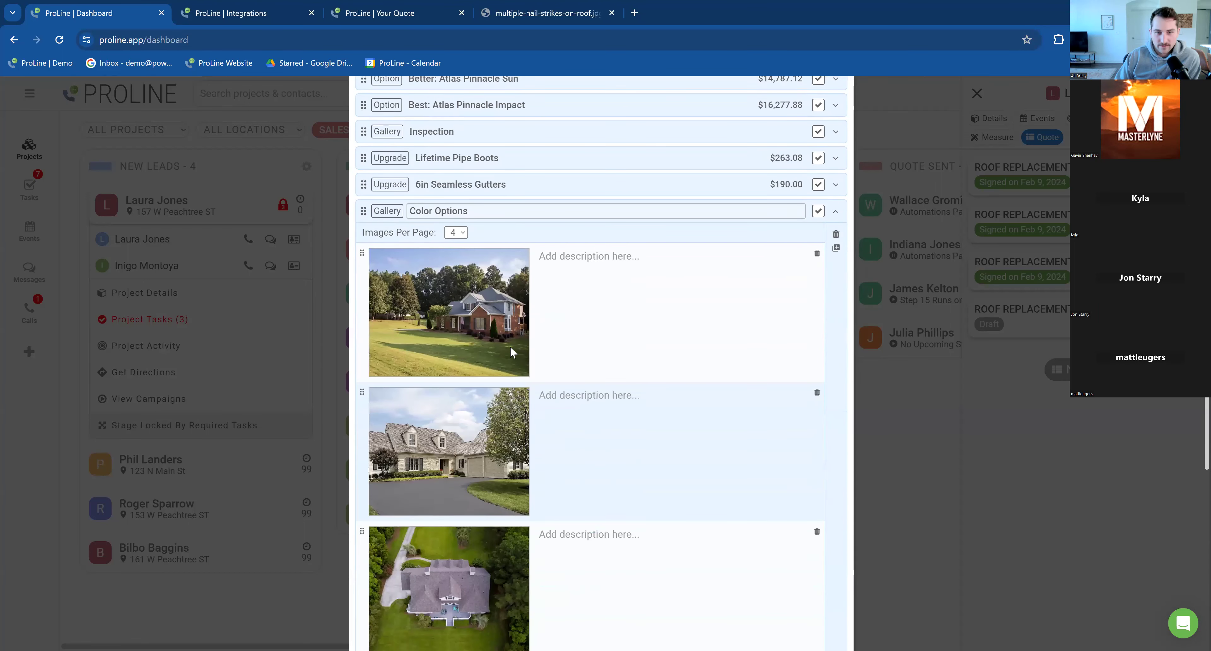
pyautogui.click(836, 212)
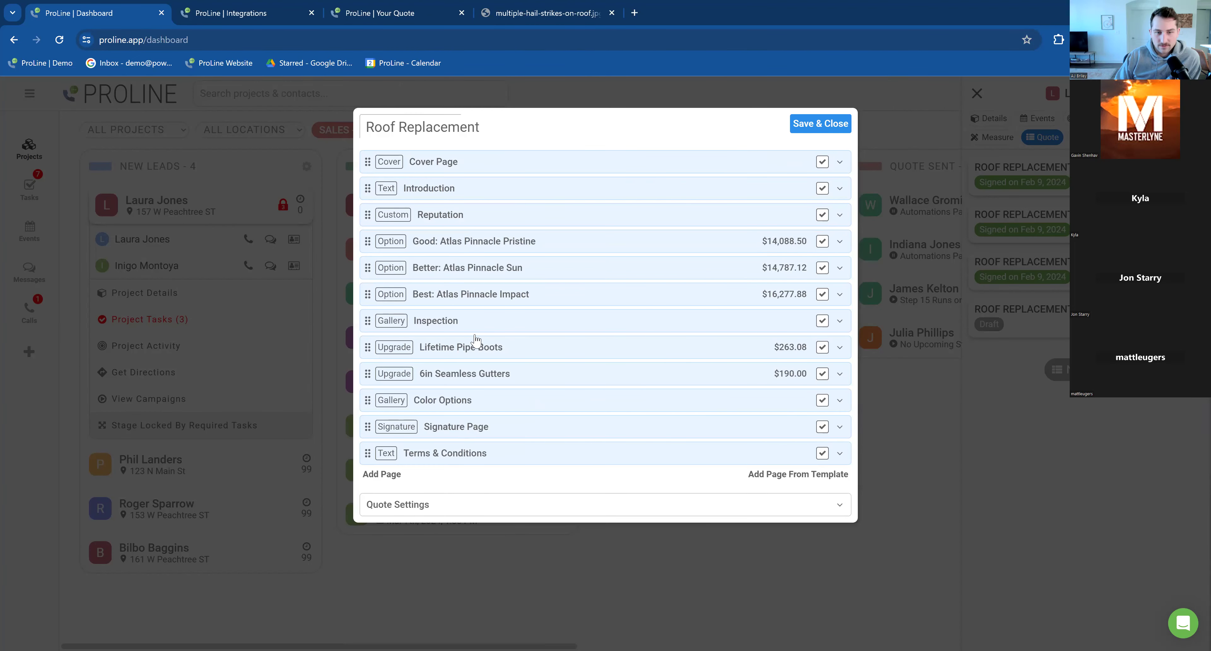
pyautogui.click(521, 307)
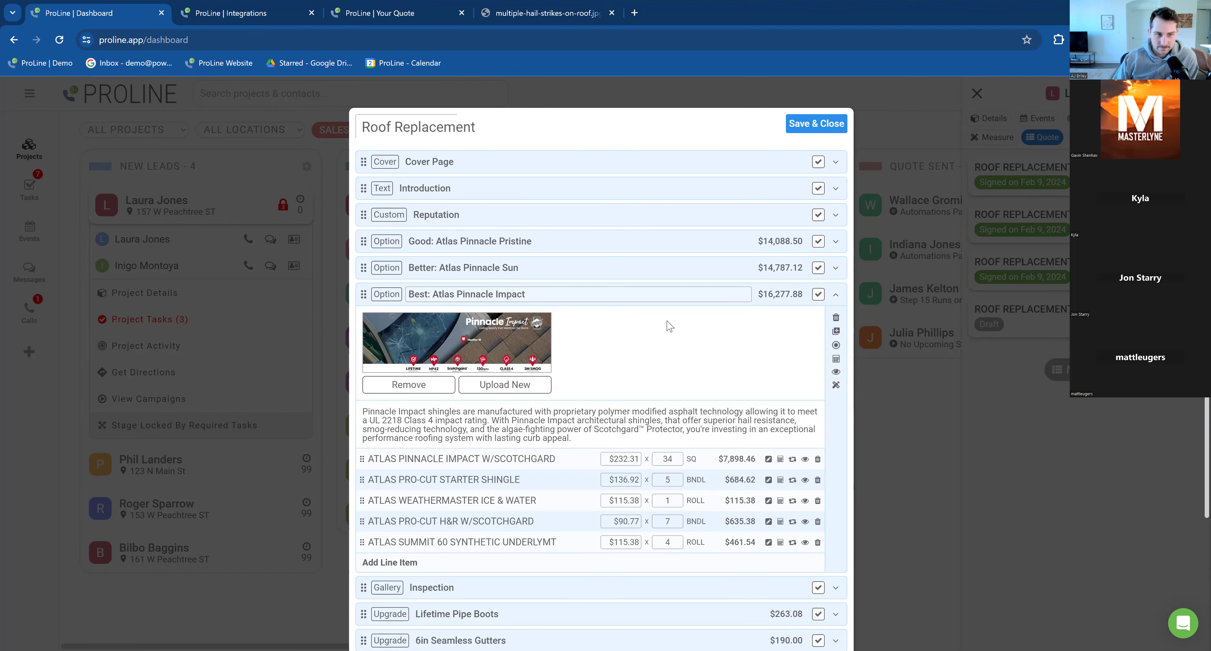
pyautogui.click(836, 294)
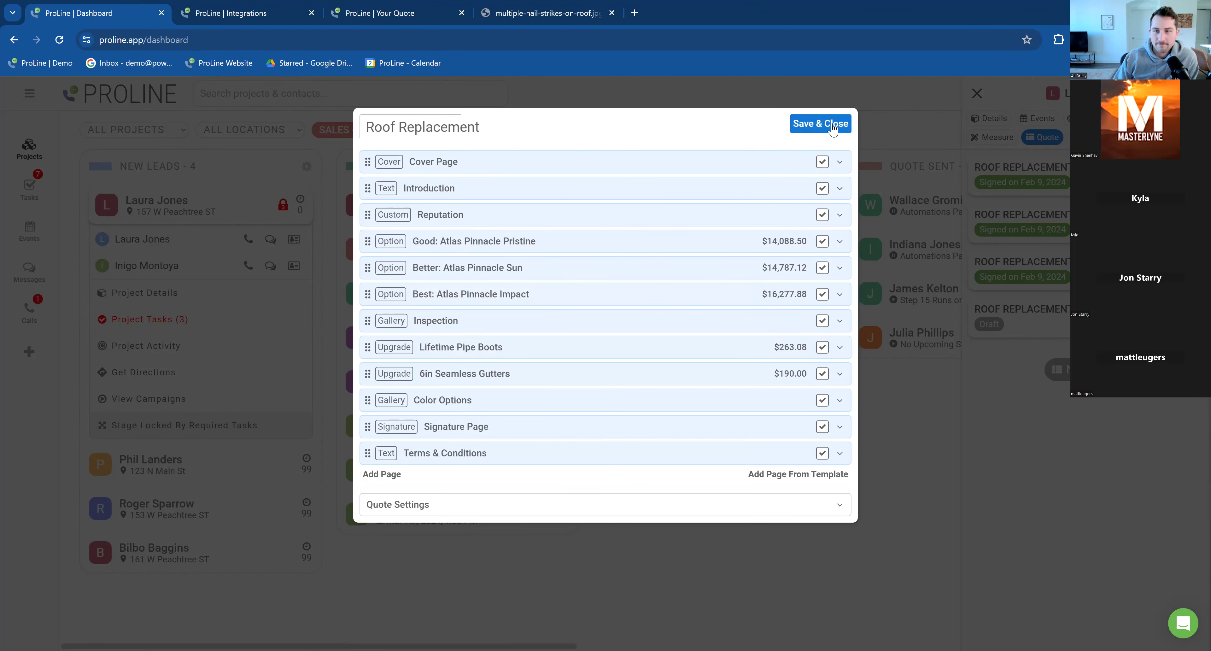
pyautogui.click(833, 126)
# Open the Atlas Roof Replacement template for editing from the company's quote settings.
pyautogui.click(29, 96)
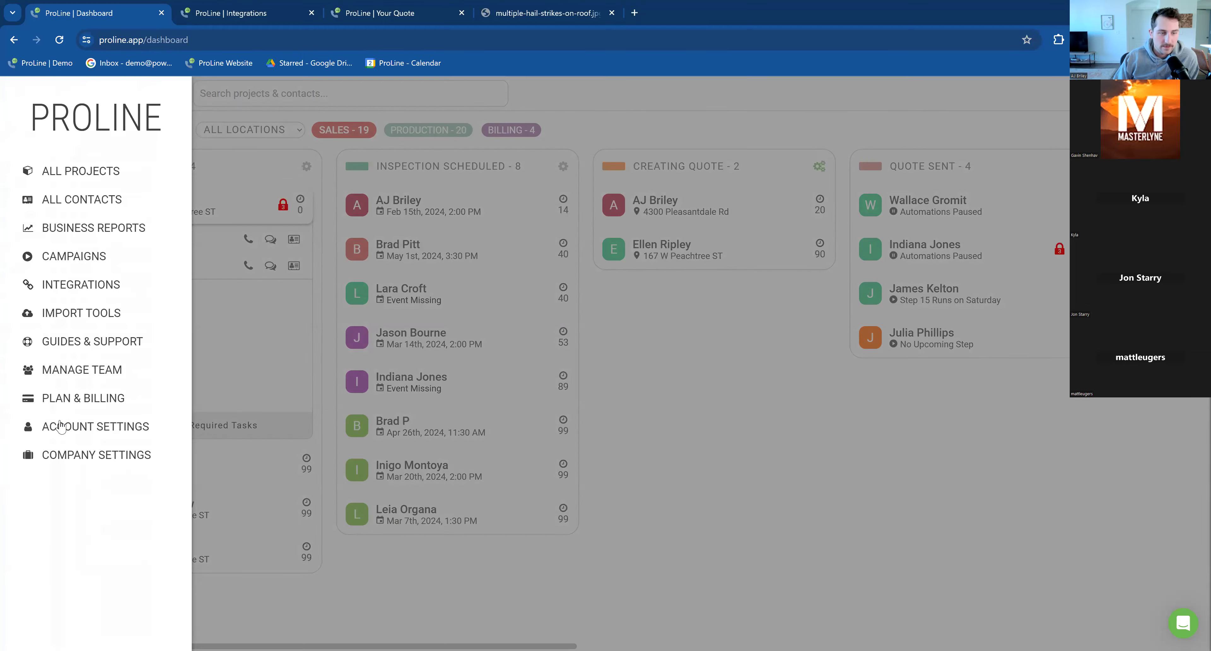
pyautogui.click(53, 454)
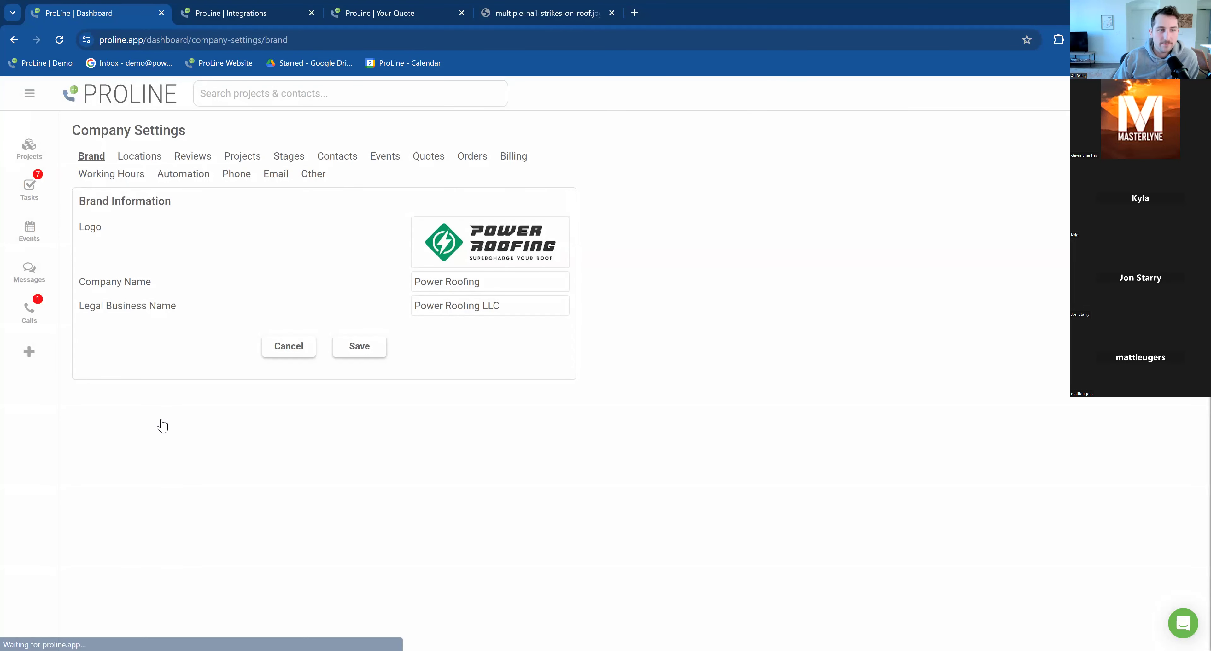
pyautogui.click(441, 157)
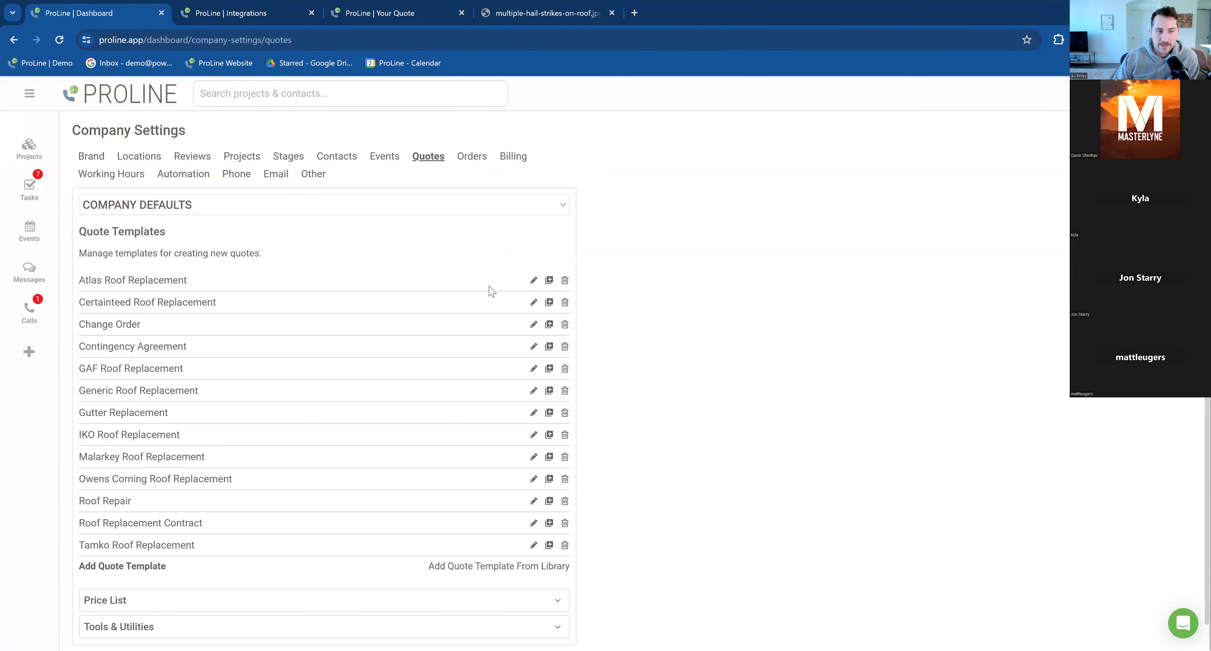
pyautogui.click(533, 280)
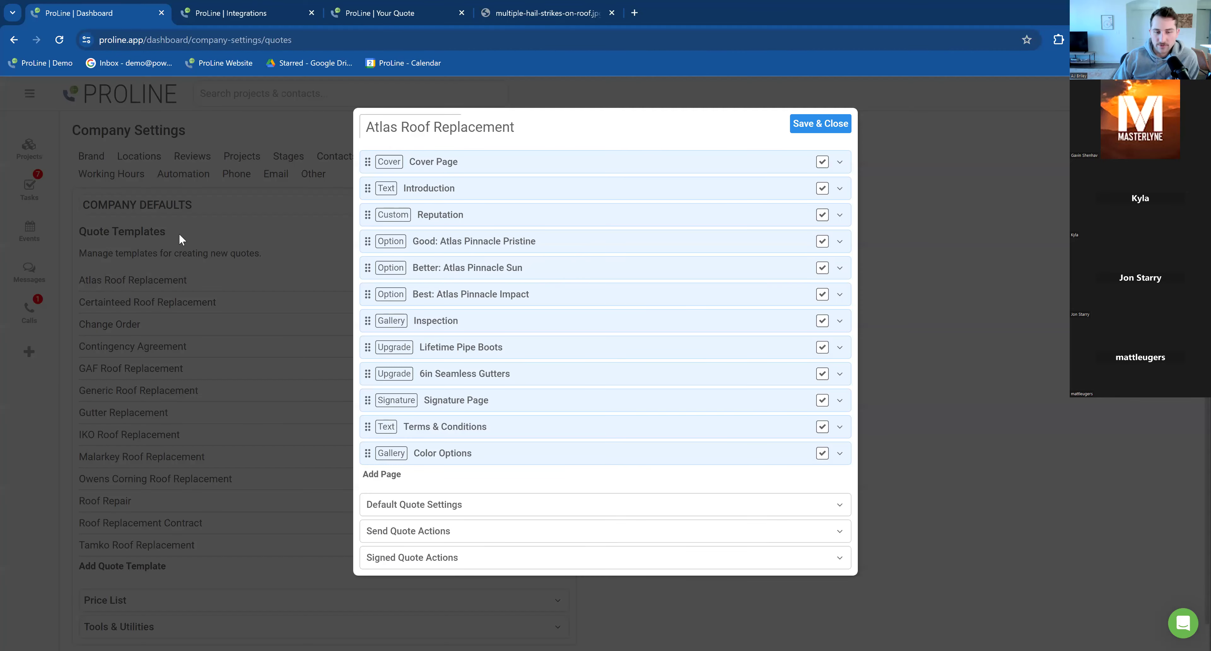
# Expand the template's Default Quote Settings and view the accent color choices for the design theme without changing the color.
pyautogui.click(453, 505)
pyautogui.scroll(-6, 505, 487)
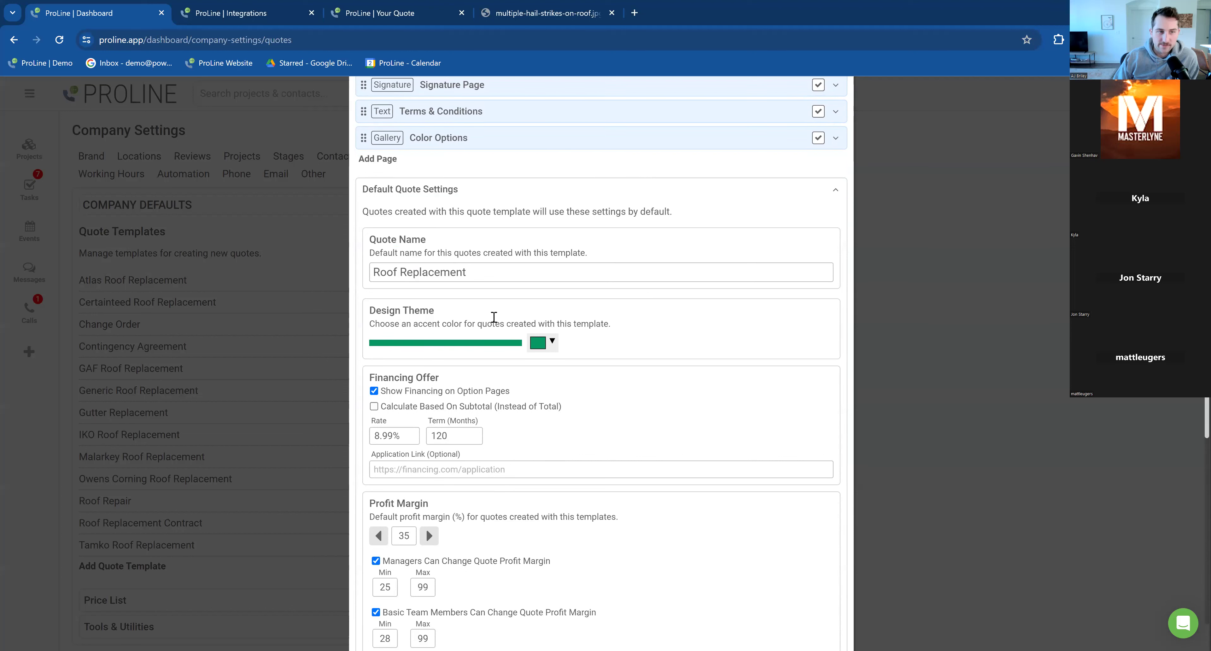
pyautogui.click(547, 344)
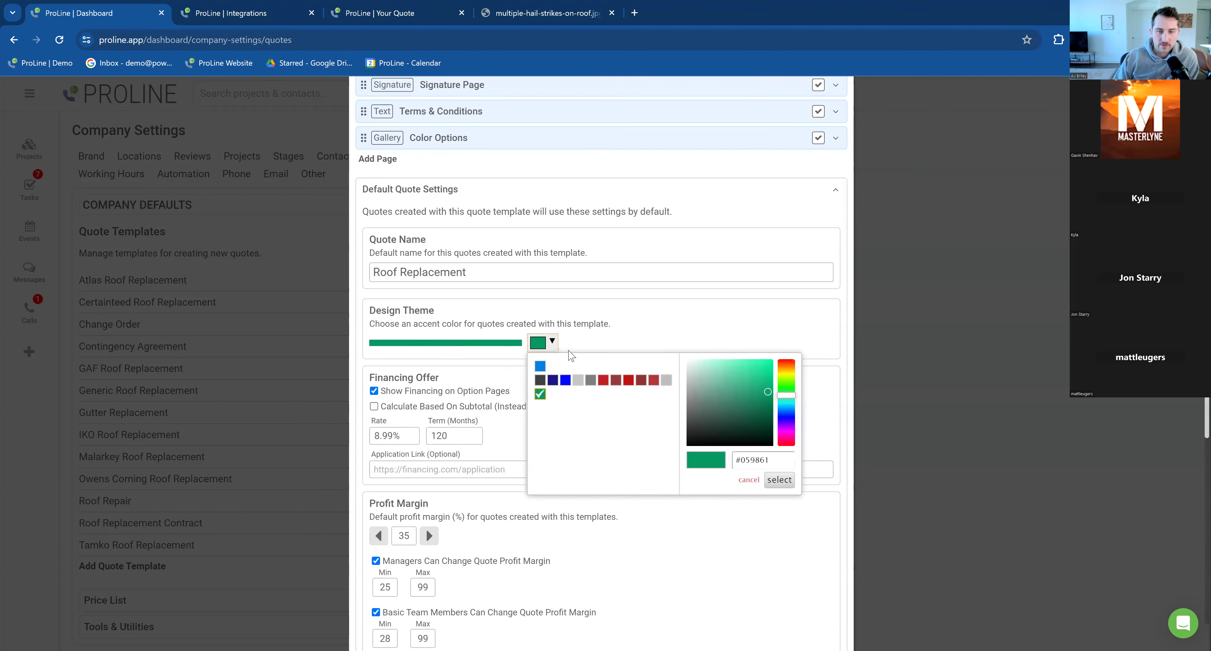
pyautogui.click(652, 335)
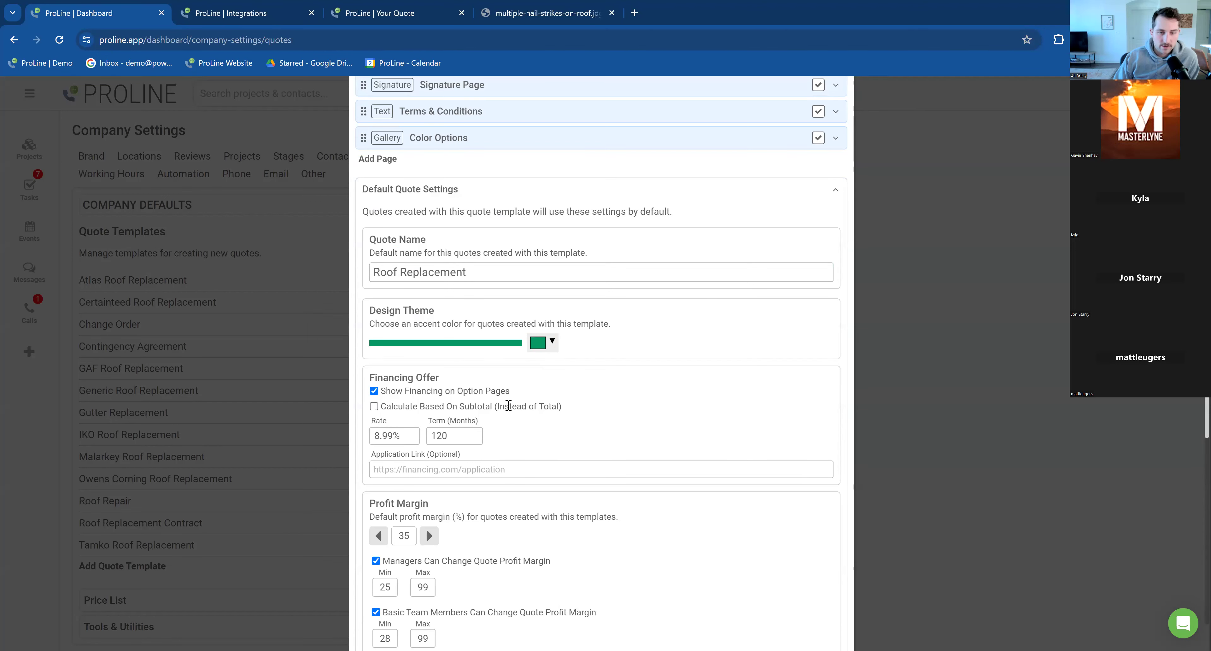
# Examine the template's default financing, profit margin, deposit, rounding, discount and line item visibility settings.
pyautogui.scroll(-5, 509, 407)
pyautogui.scroll(-3, 511, 411)
pyautogui.scroll(10, 510, 408)
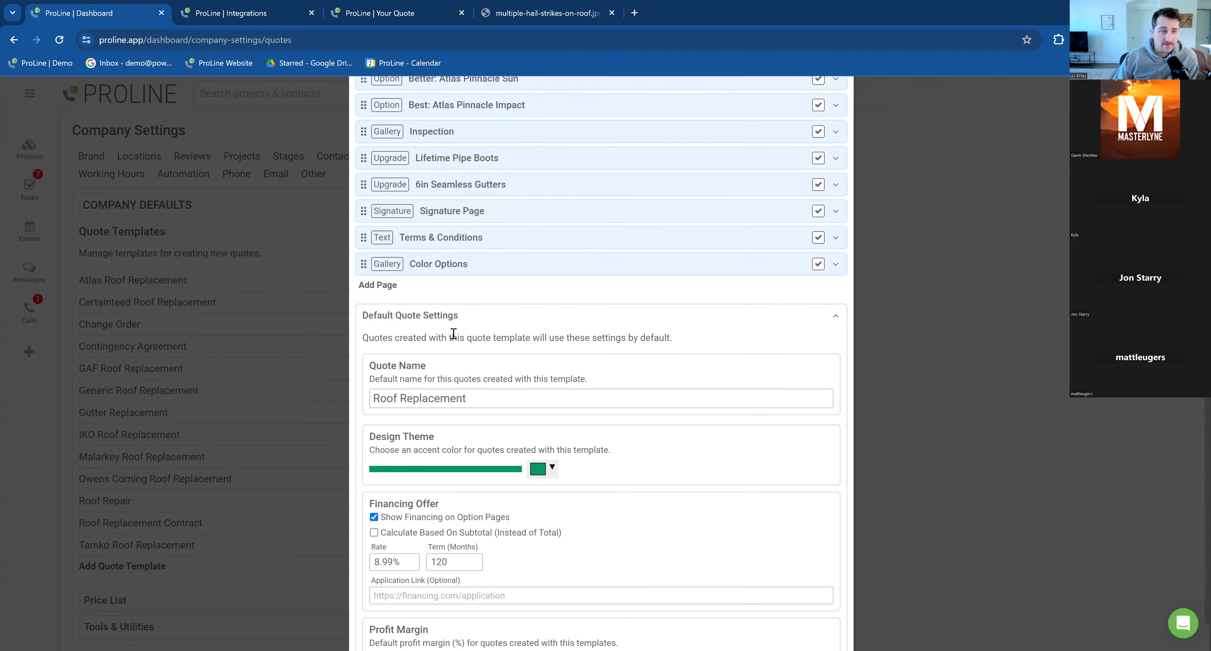
pyautogui.scroll(-13, 506, 381)
pyautogui.scroll(8, 496, 379)
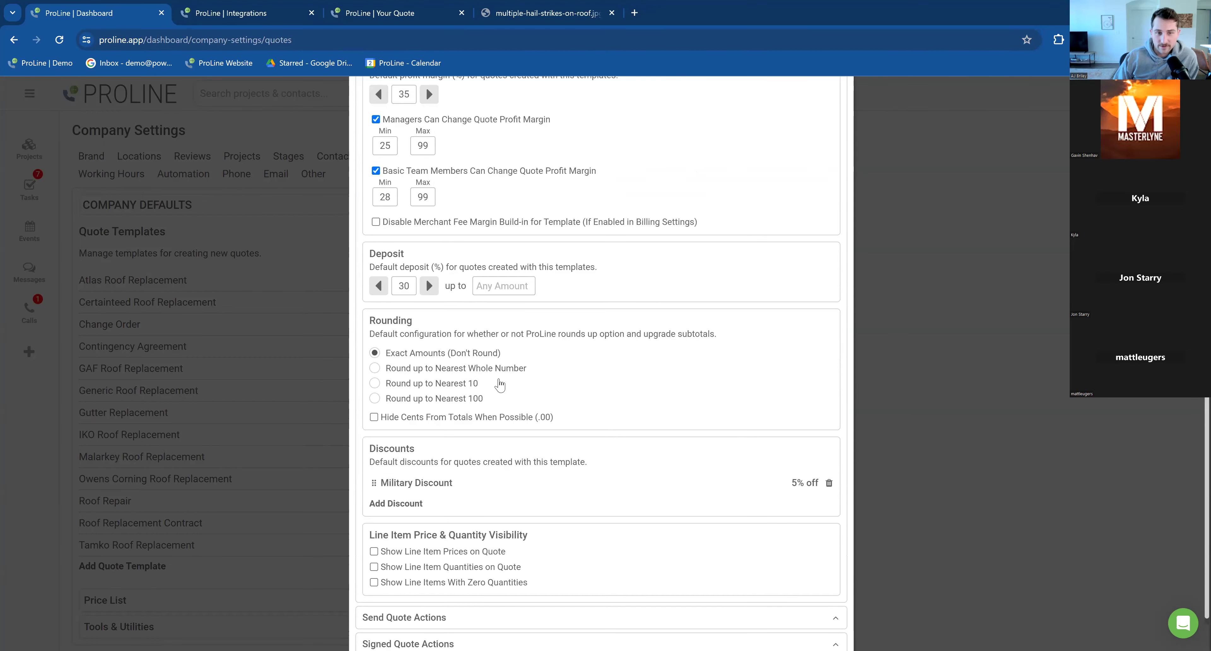
pyautogui.scroll(2, 493, 346)
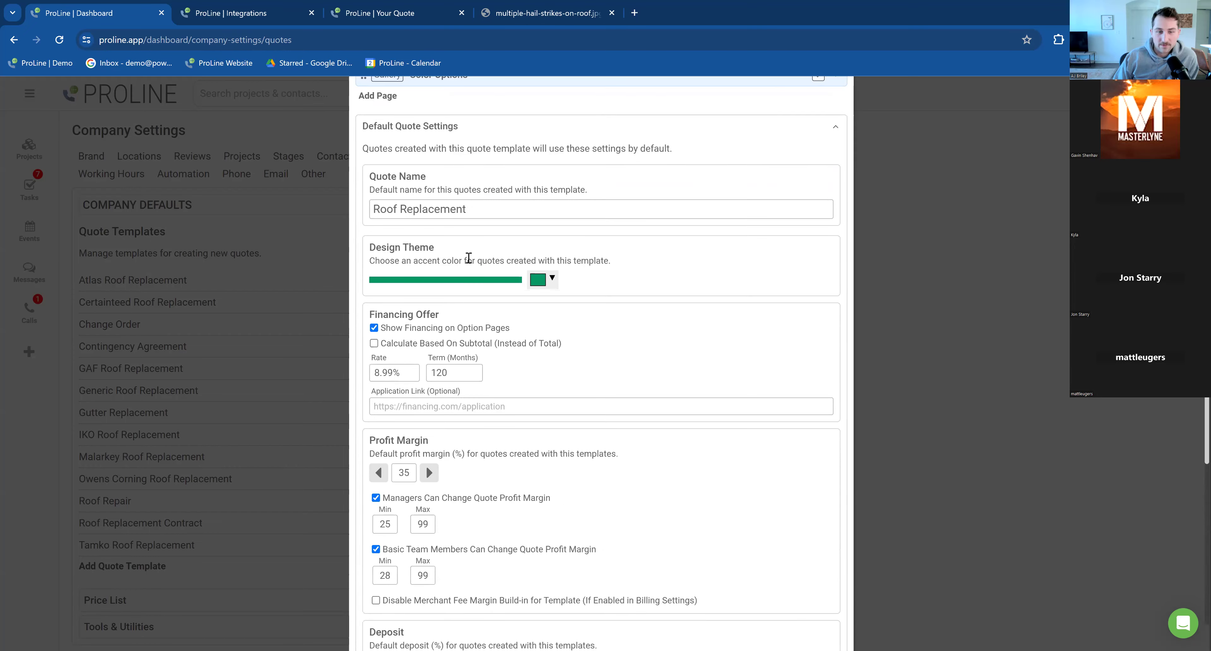
pyautogui.scroll(-3, 473, 325)
pyautogui.scroll(4, 473, 324)
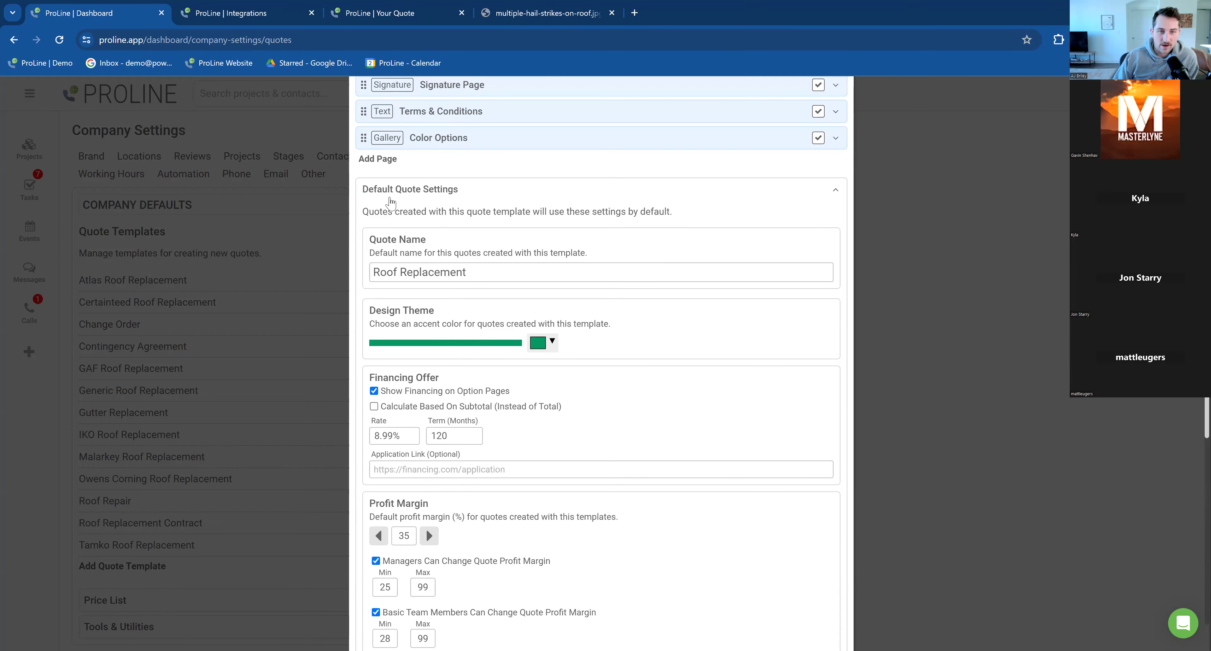
pyautogui.scroll(-4, 459, 320)
pyautogui.scroll(-7, 453, 313)
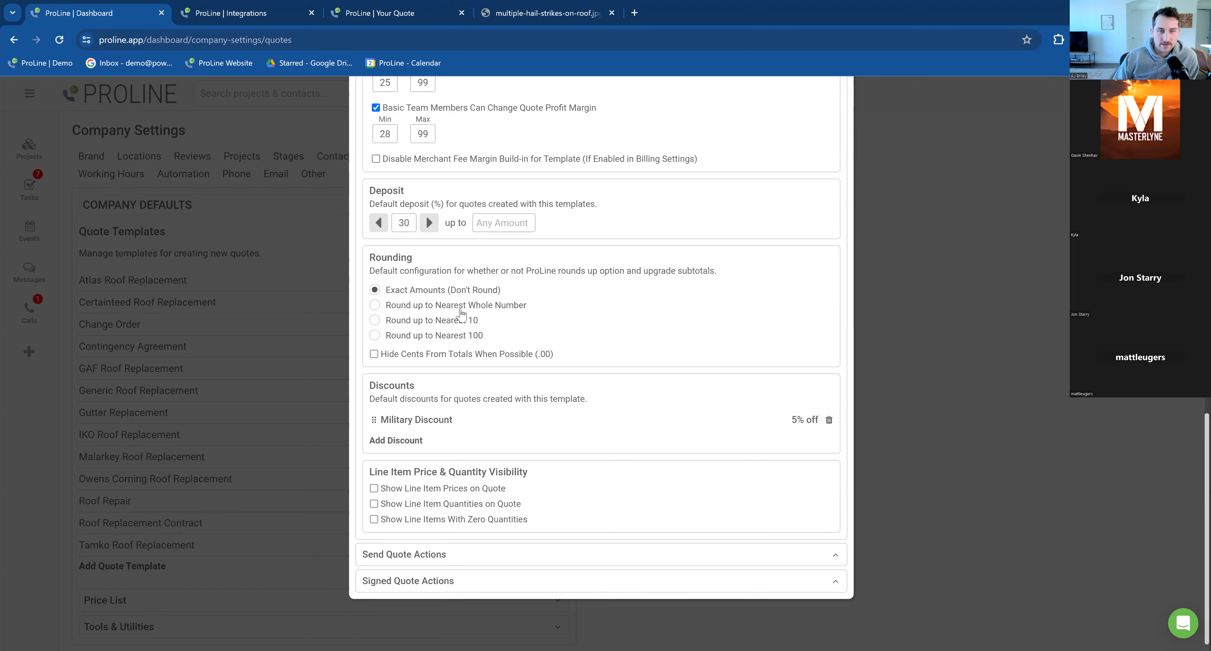
pyautogui.scroll(5, 494, 274)
pyautogui.scroll(-6, 511, 370)
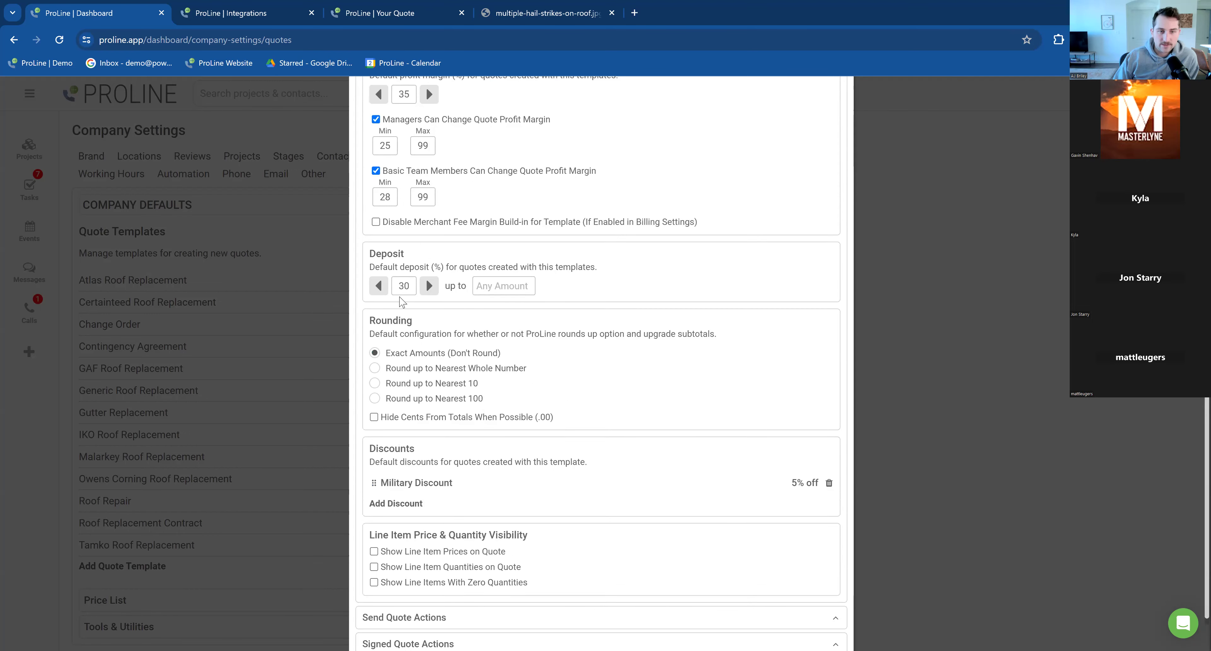
# Review the template's profit margin, deposit, rounding and discount defaults, and collapse the Default Quote Settings section.
pyautogui.scroll(4, 469, 393)
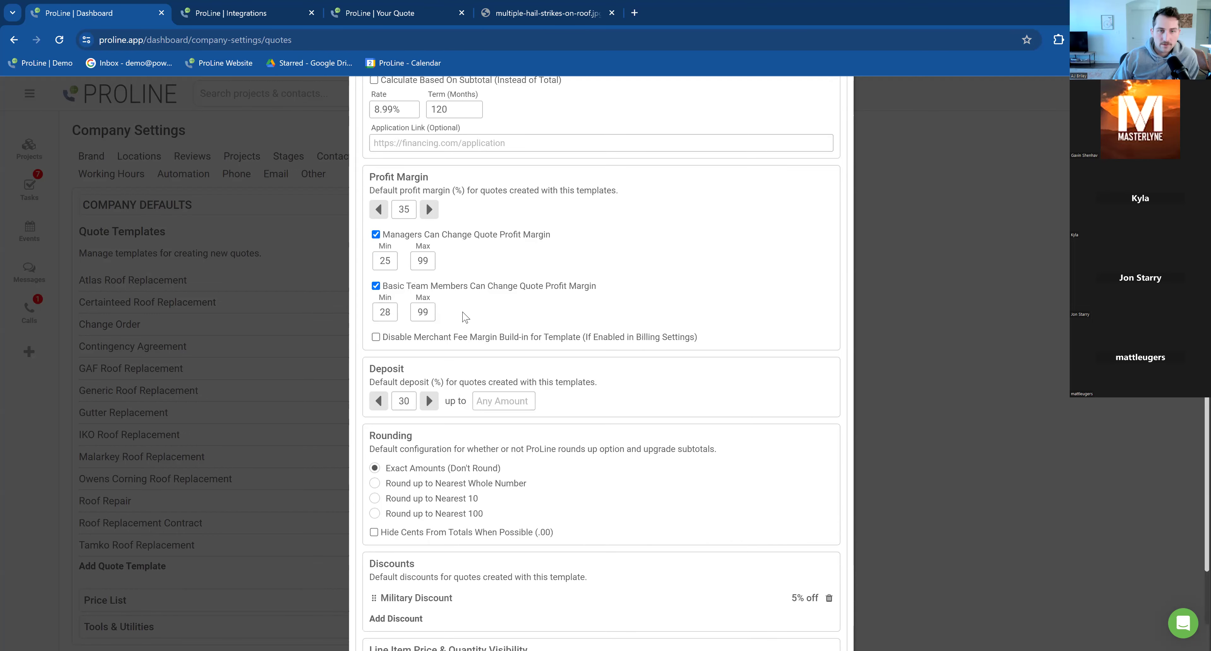
pyautogui.scroll(-4, 414, 458)
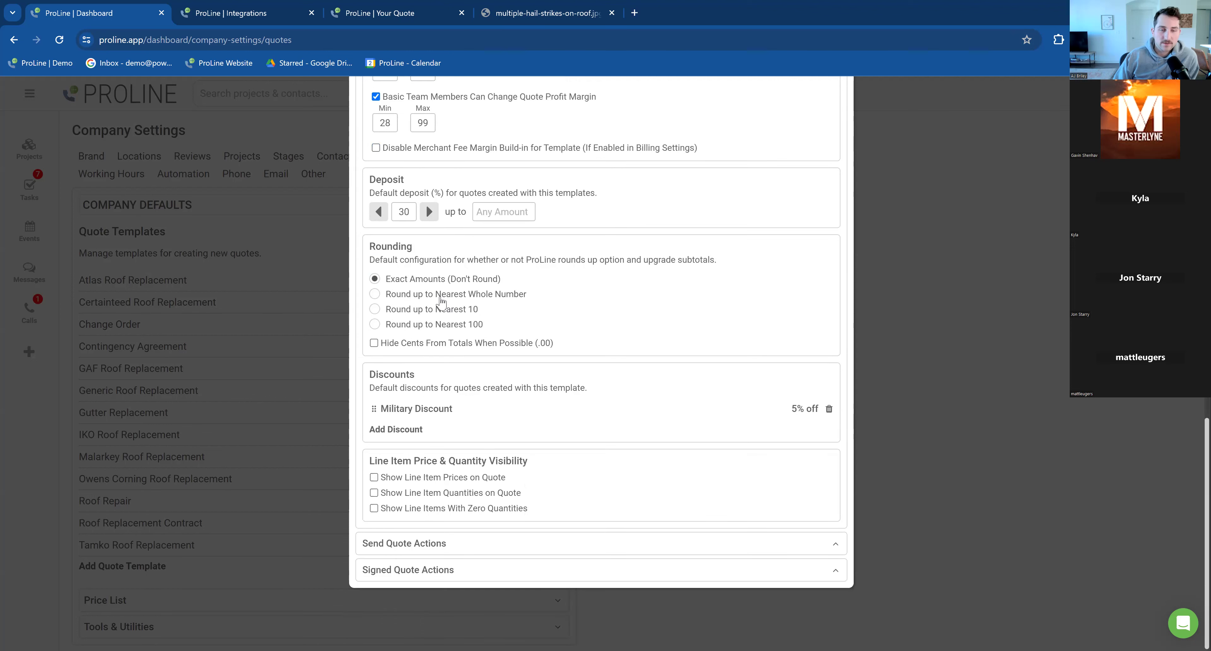
pyautogui.moveTo(422, 249); pyautogui.dragTo(368, 244)
pyautogui.click(440, 275)
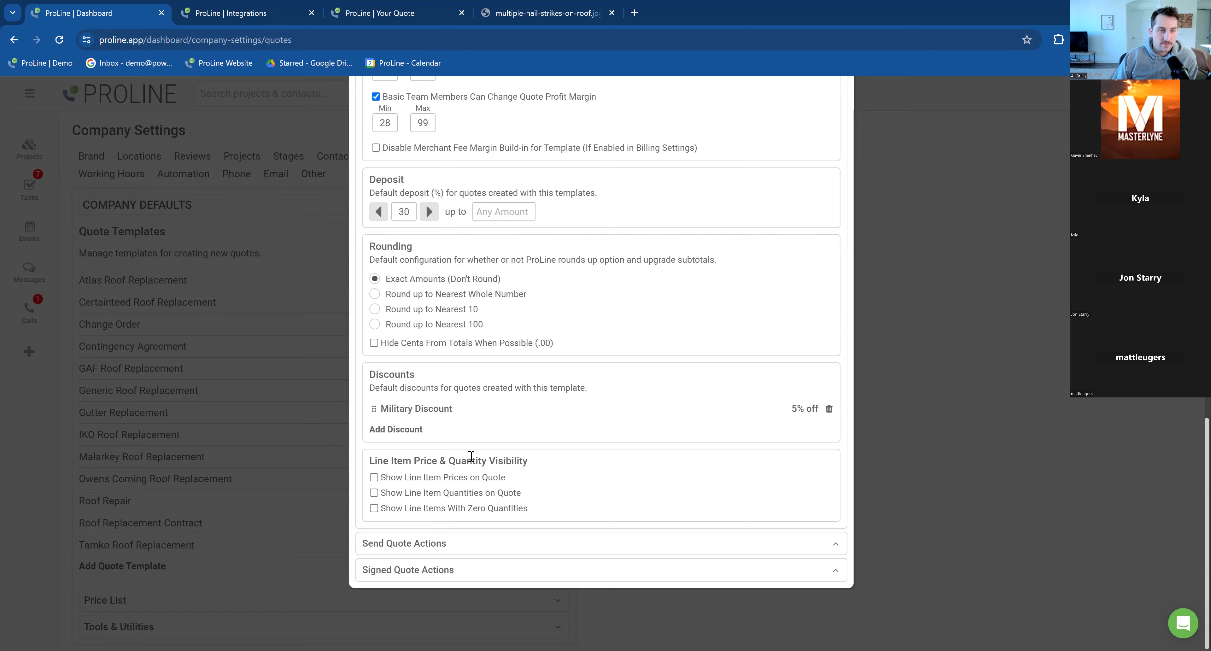
pyautogui.scroll(10, 479, 464)
pyautogui.click(463, 373)
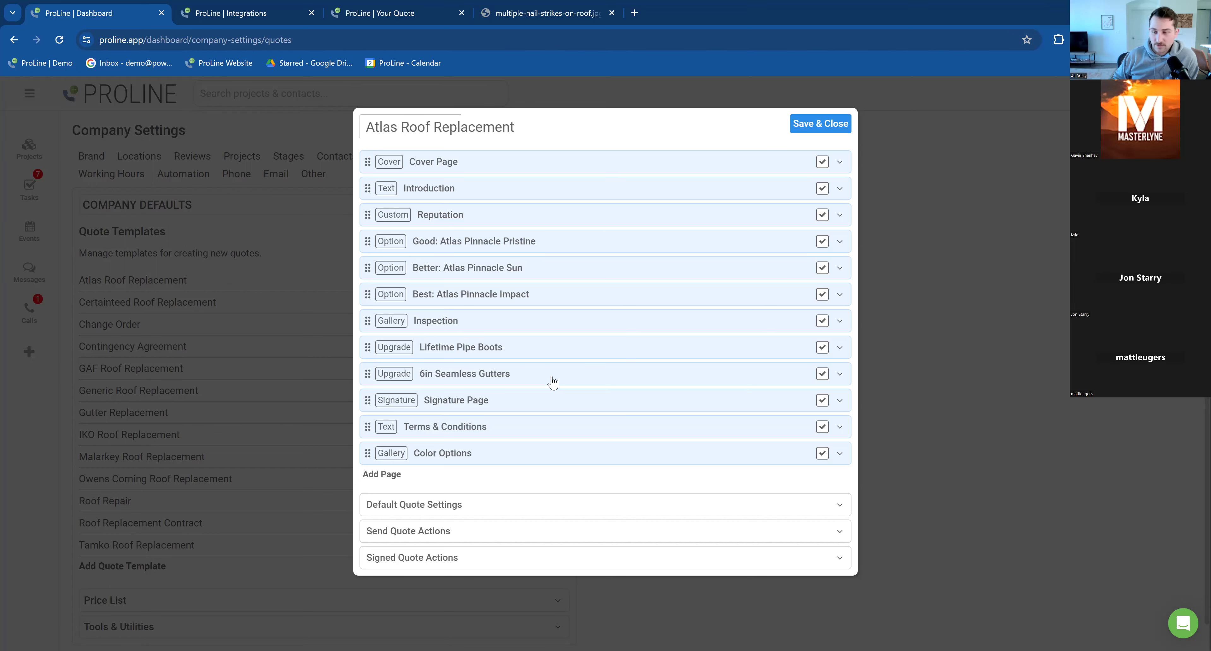
# Open the support chat widget to show its message and help options, and close it again.
pyautogui.click(1183, 622)
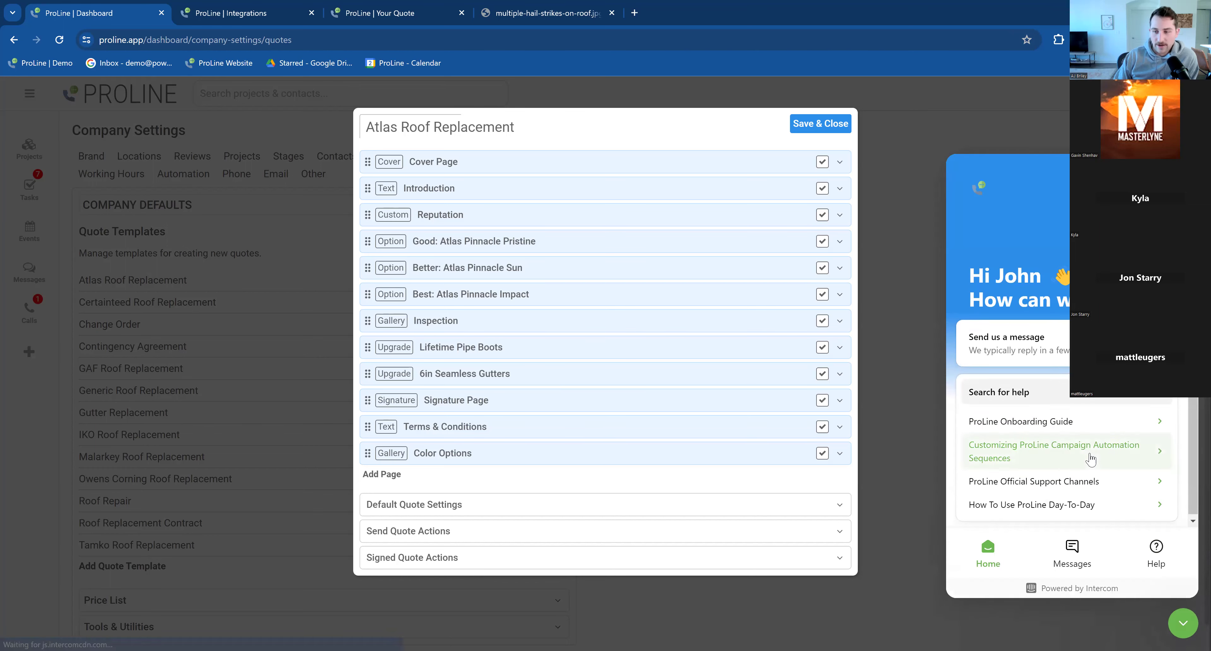
pyautogui.click(1183, 623)
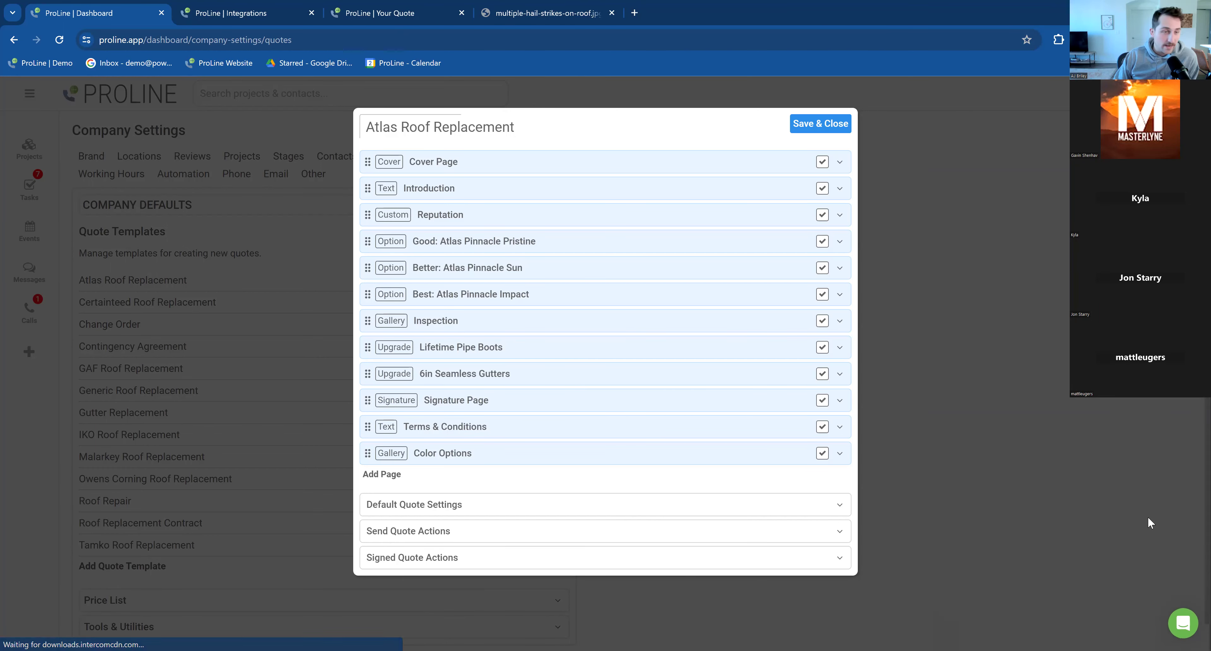